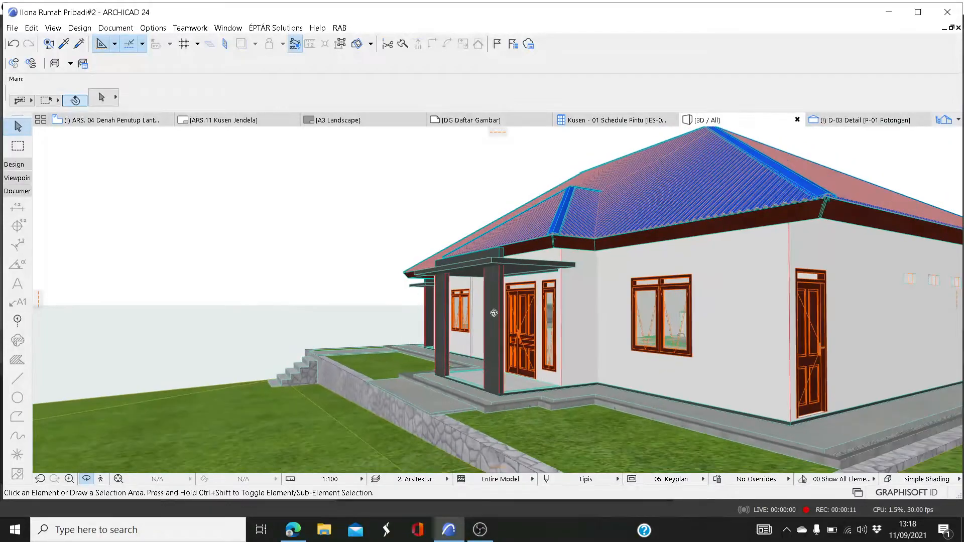
# Step: Turn on the 3D cutaway and lower the horizontal cutting plane through the house to look into the rooms
pyautogui.moveTo(730, 286); pyautogui.dragTo(641, 307, button='middle')
pyautogui.keyDown('shift'); pyautogui.moveTo(286, 340); pyautogui.dragTo(557, 329, button='middle'); pyautogui.keyUp('shift')
pyautogui.click(357, 44)
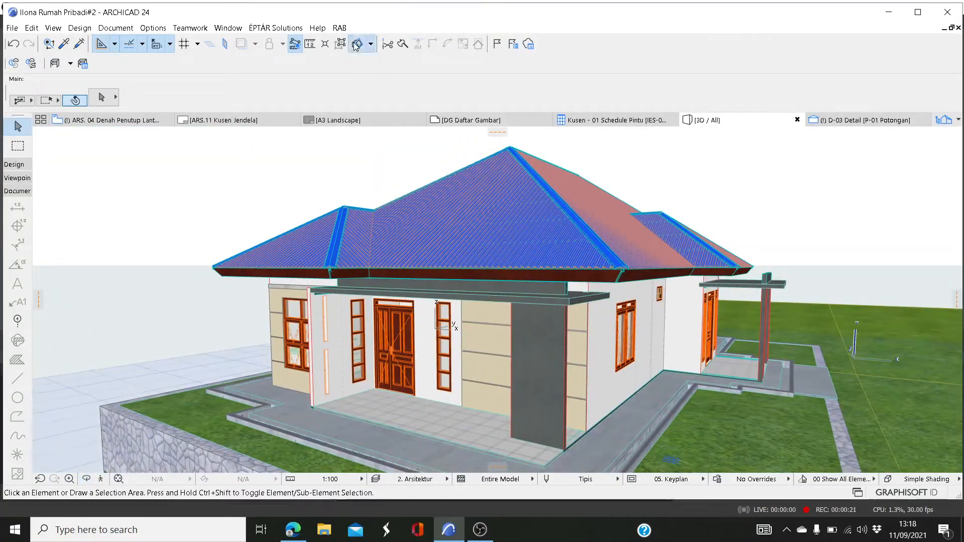
pyautogui.moveTo(509, 131); pyautogui.dragTo(512, 258)
pyautogui.keyDown('shift'); pyautogui.moveTo(579, 284); pyautogui.dragTo(573, 306, button='middle'); pyautogui.keyUp('shift')
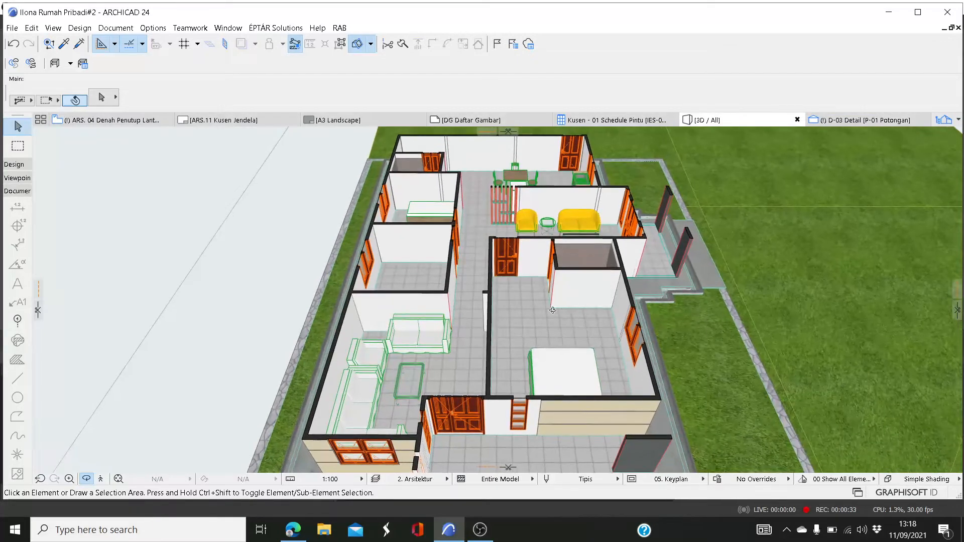
# Step: Switch to the ARS. 04 floor plan with the cutaway turned off and apply the layer combination 2.e Kusen
pyautogui.click(129, 121)
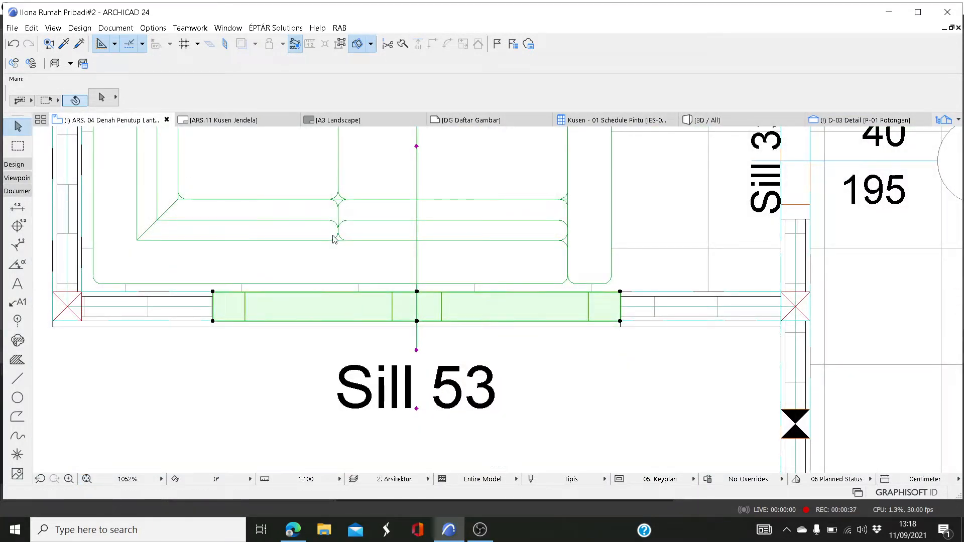
pyautogui.click(358, 44)
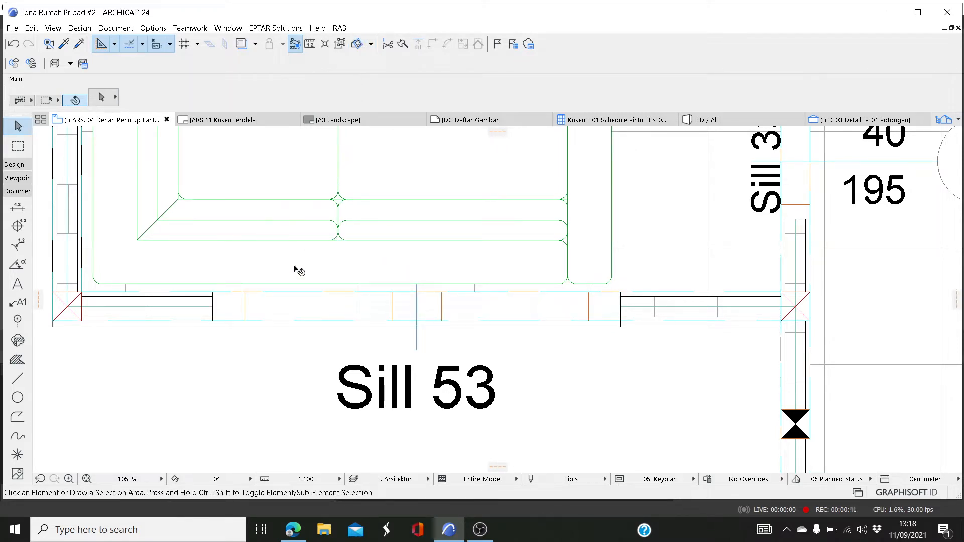
pyautogui.scroll(-10, 299, 271)
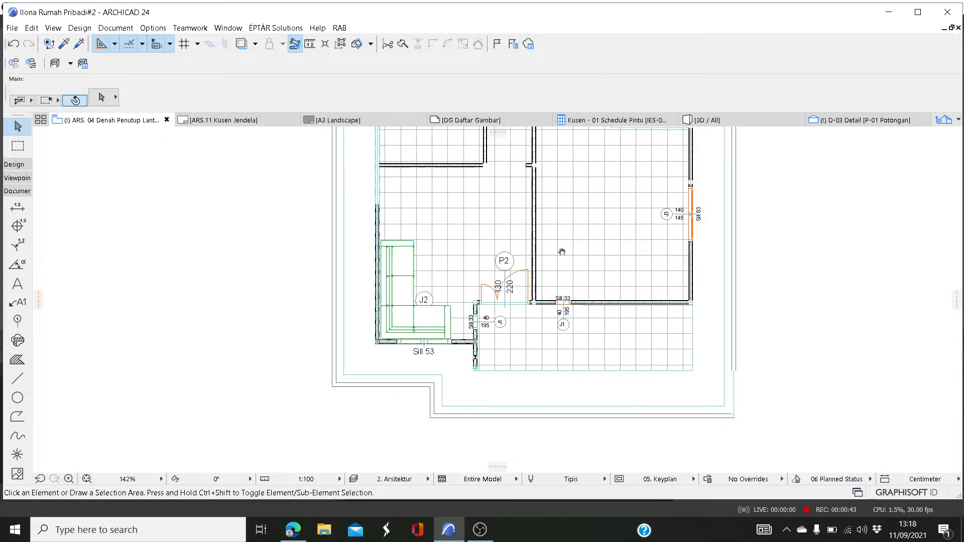
pyautogui.moveTo(562, 252); pyautogui.dragTo(488, 318, button='middle')
pyautogui.click(427, 479)
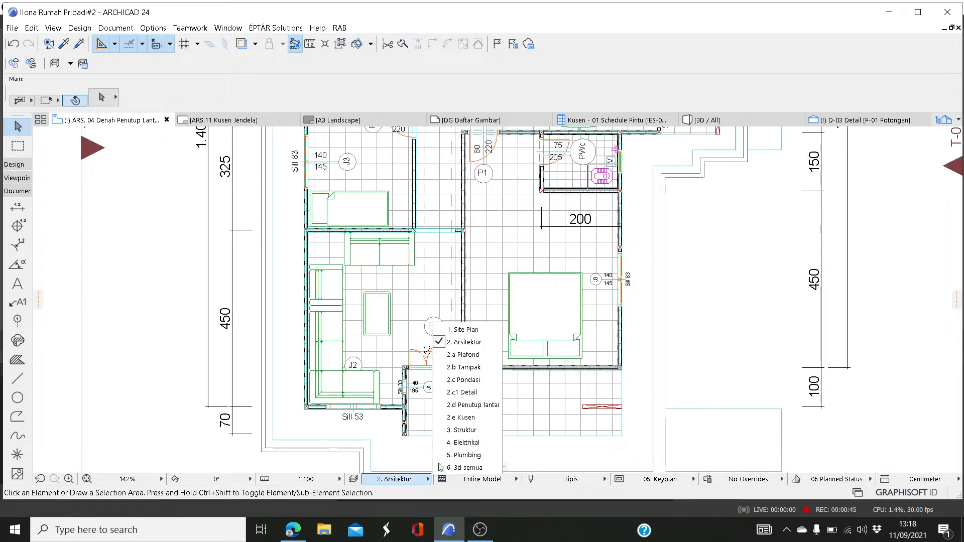
pyautogui.click(455, 417)
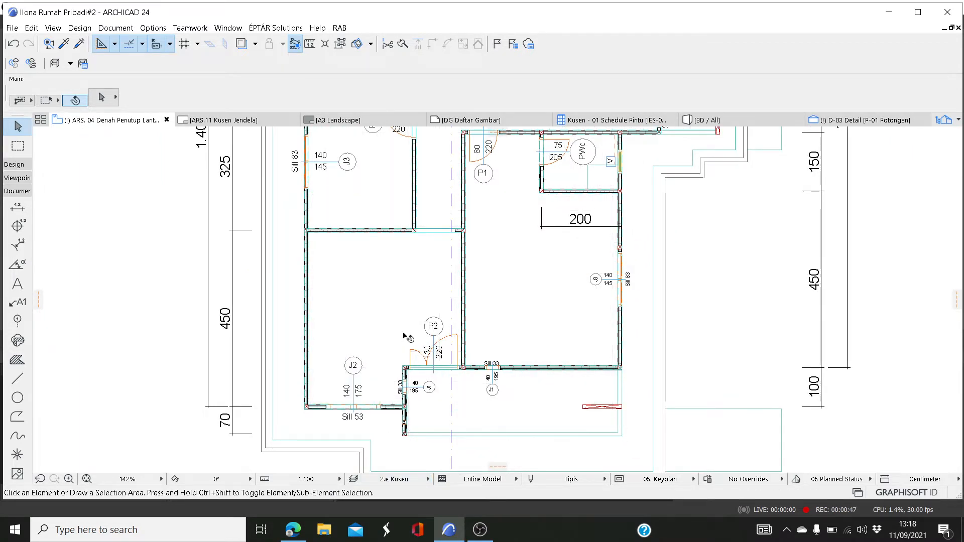
# Step: Examine the door and window tags and their sizes throughout the floor plan
pyautogui.scroll(-4, 407, 338)
pyautogui.scroll(5, 504, 284)
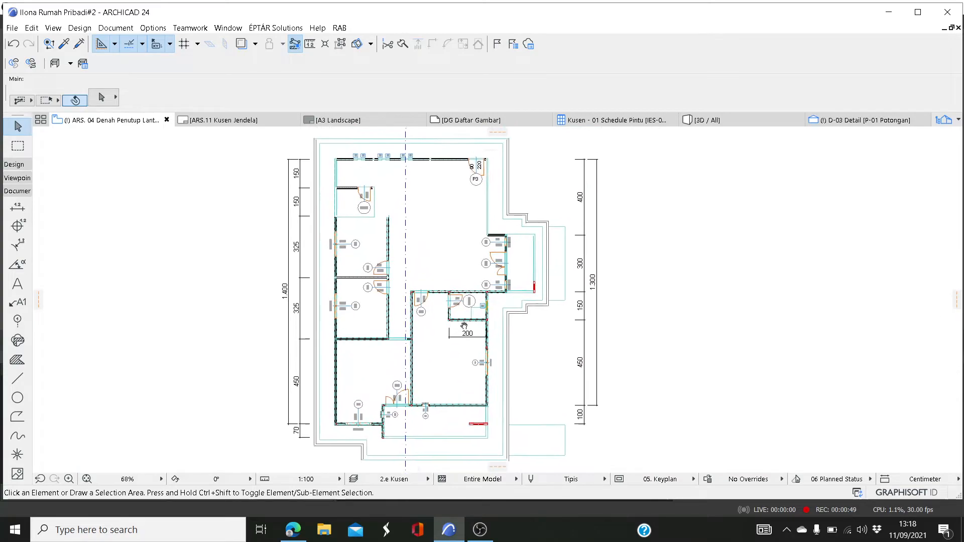
pyautogui.scroll(-4, 505, 285)
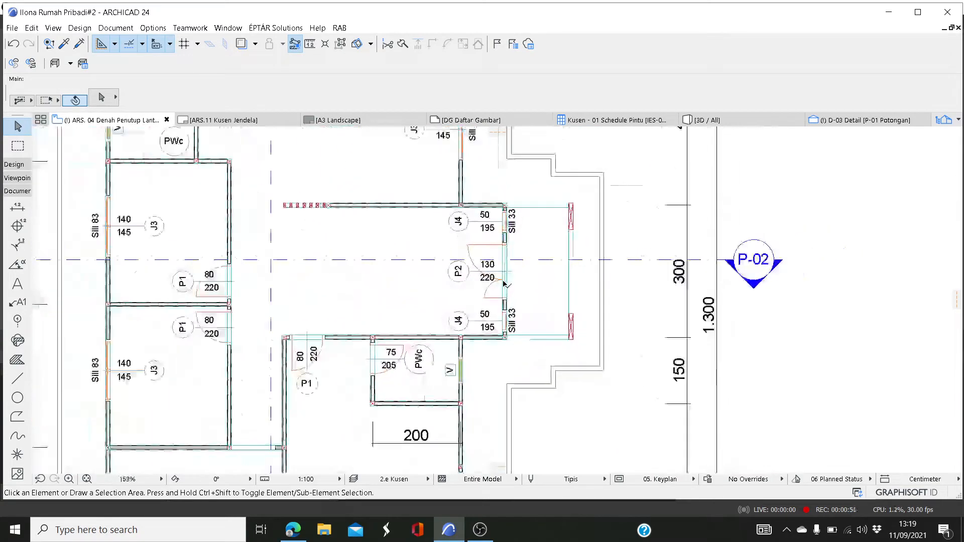
pyautogui.scroll(6, 440, 324)
pyautogui.scroll(1, 440, 323)
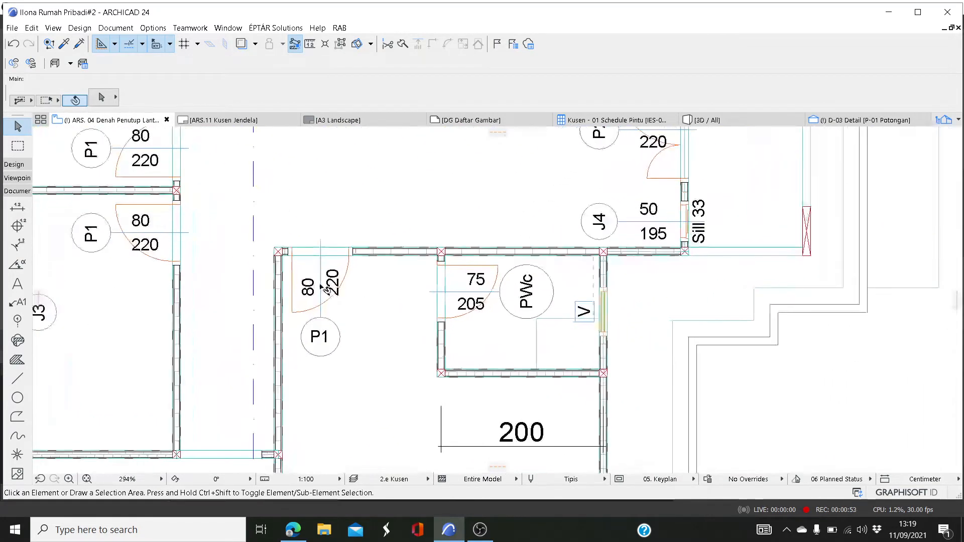
pyautogui.scroll(-5, 445, 264)
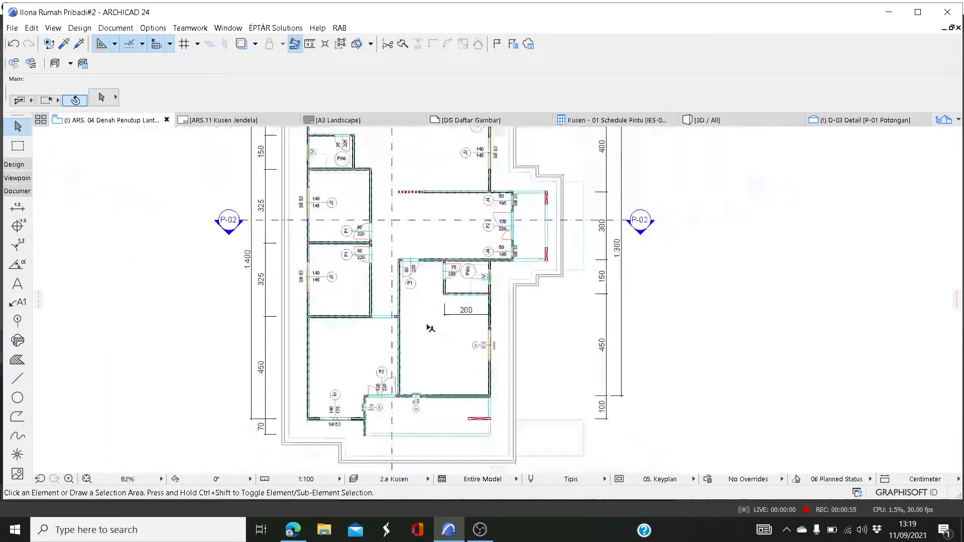
pyautogui.scroll(1, 375, 425)
pyautogui.scroll(1, 375, 426)
pyautogui.scroll(-3, 442, 276)
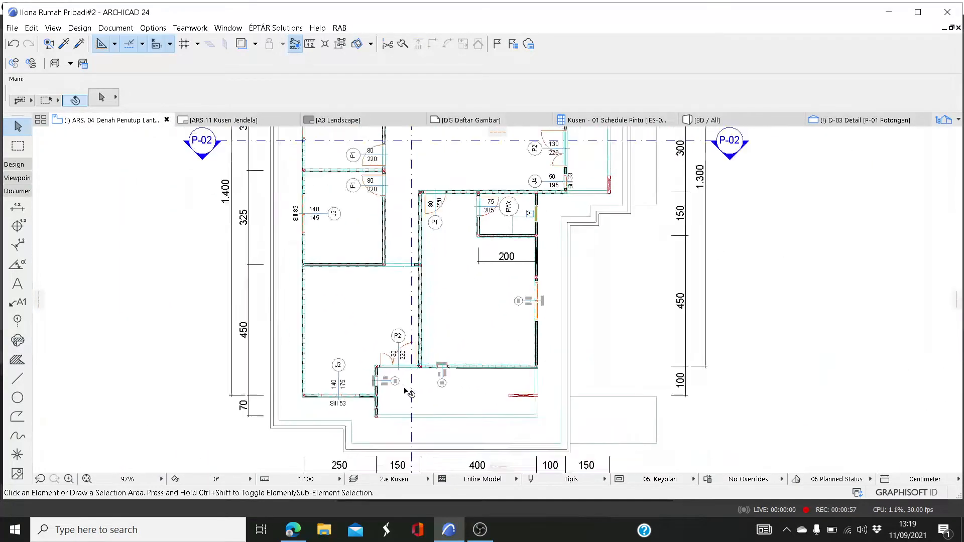
pyautogui.scroll(3, 443, 276)
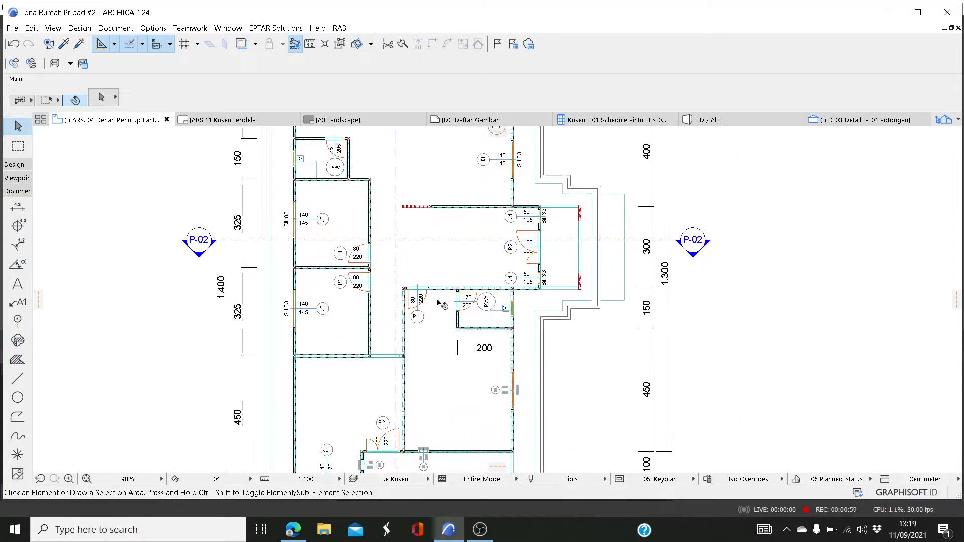
# Step: Choose 05. Keyplan as the model view options combination for the floor plan
pyautogui.click(648, 480)
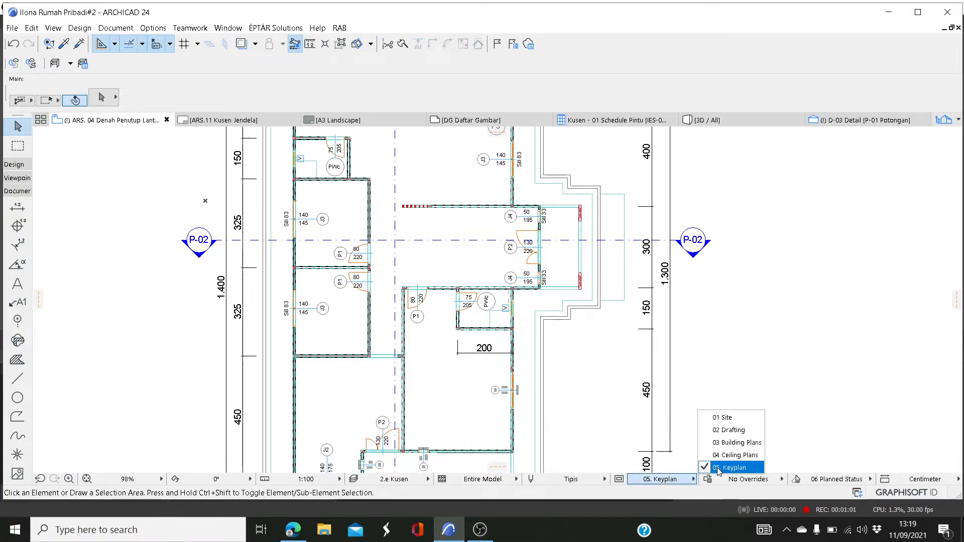
pyautogui.click(716, 466)
pyautogui.scroll(-3, 468, 293)
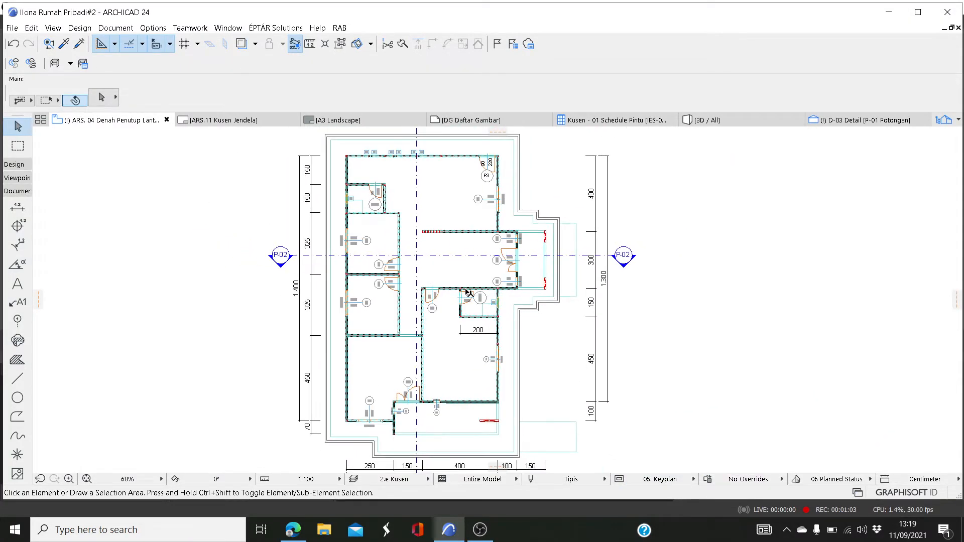
pyautogui.moveTo(541, 258); pyautogui.dragTo(534, 259, button='middle')
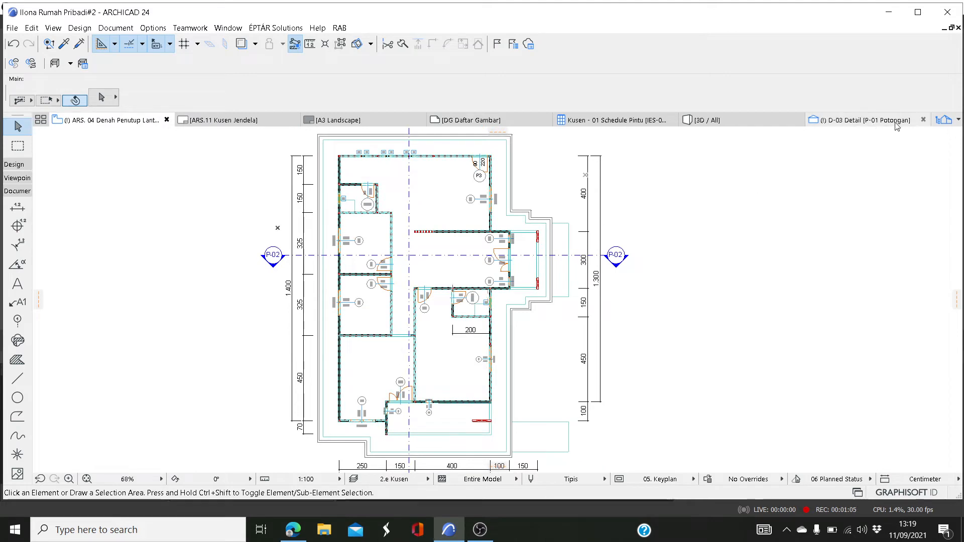
# Step: Bring up the project map and select its Schedules group
pyautogui.click(943, 120)
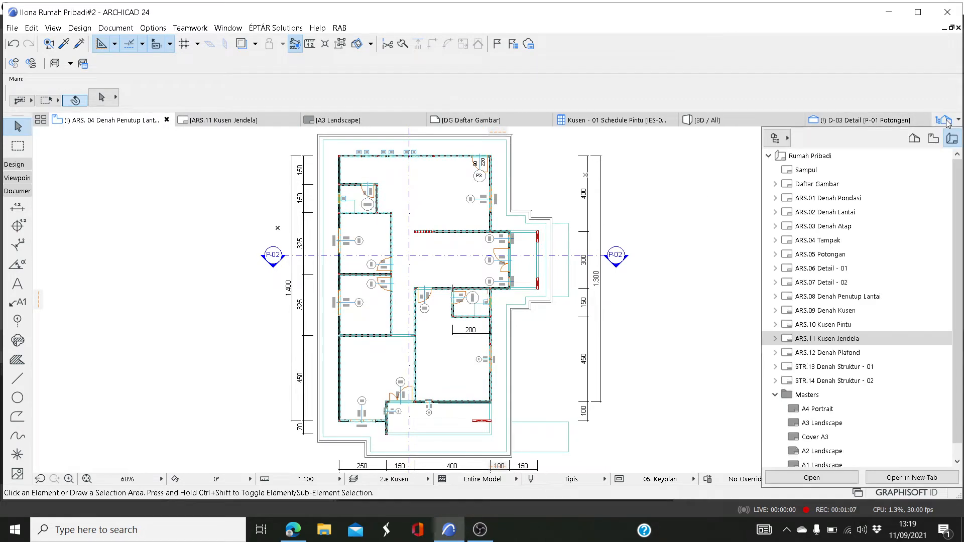
pyautogui.click(913, 138)
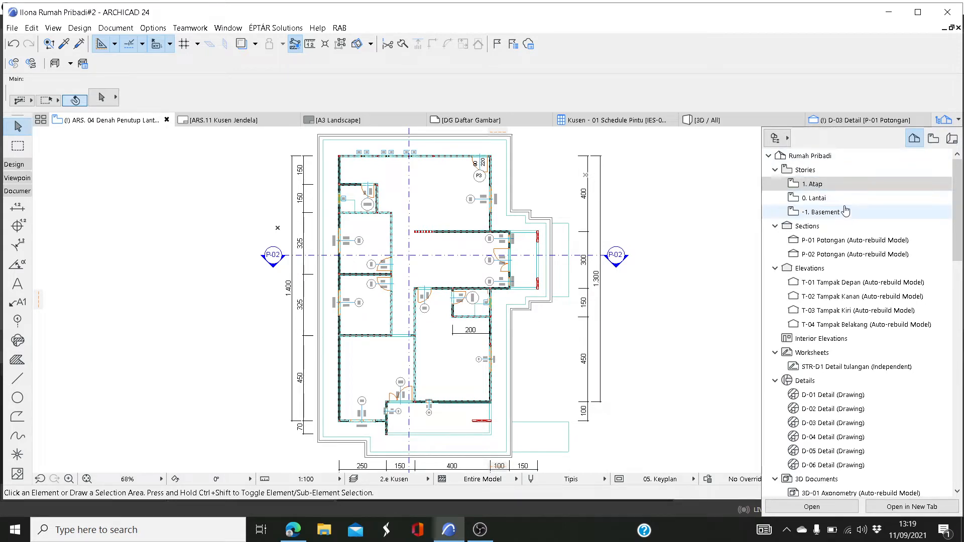
pyautogui.scroll(-2, 811, 368)
pyautogui.scroll(-3, 812, 368)
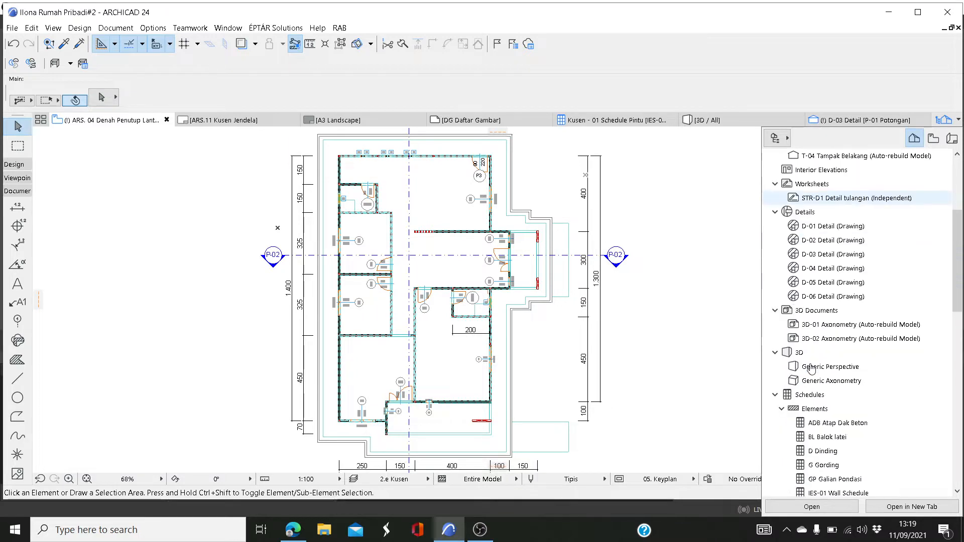
pyautogui.click(817, 353)
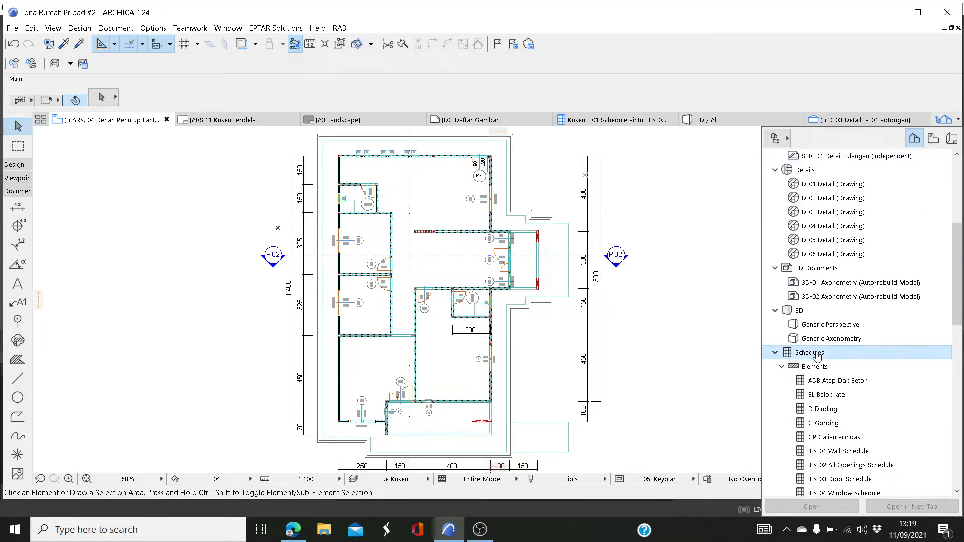
pyautogui.rightClick(817, 354)
pyautogui.click(828, 360)
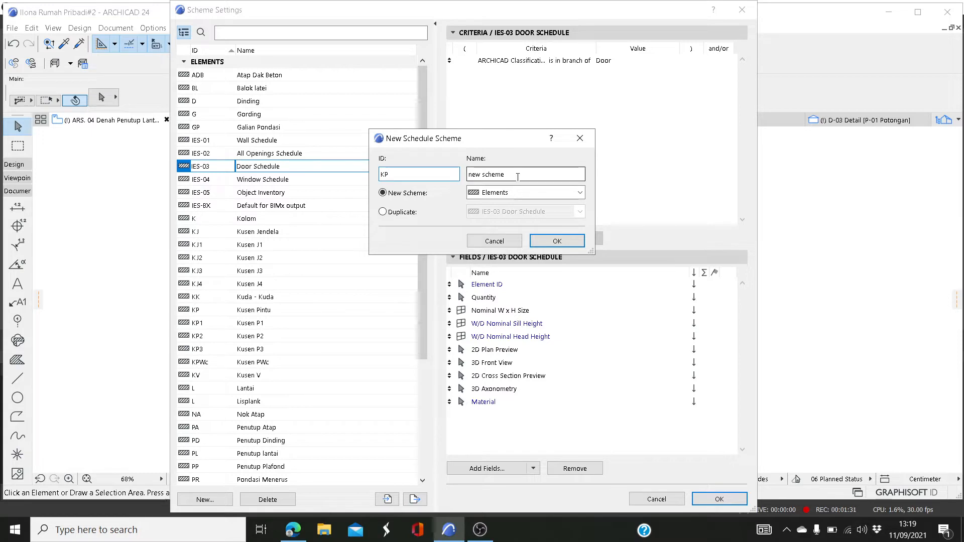
pyautogui.press('Tab')
pyautogui.write('Kuse')
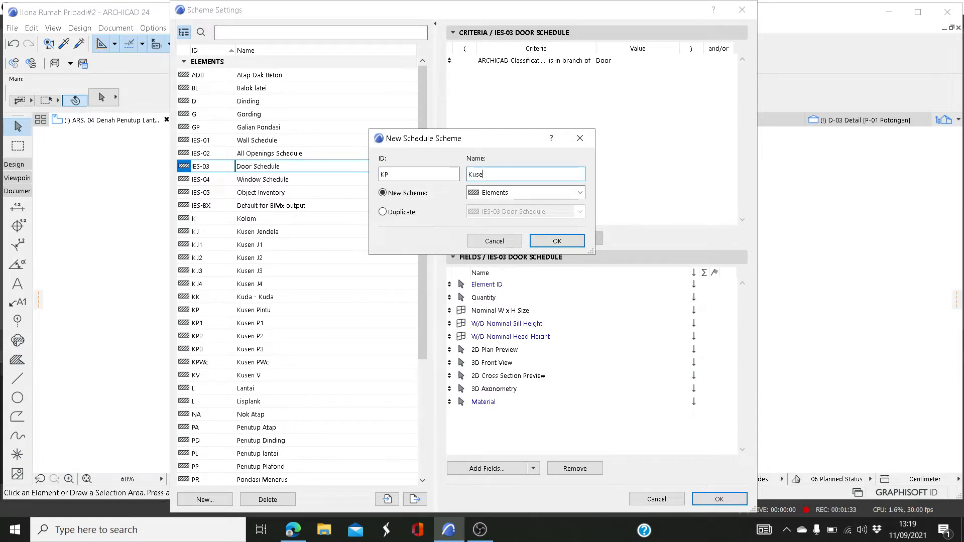
pyautogui.write('n Pintu')
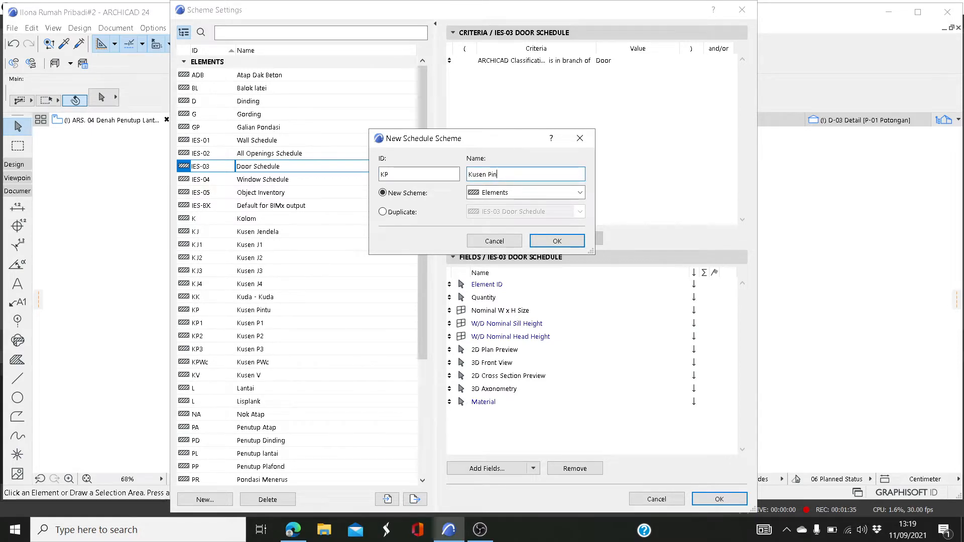
pyautogui.click(548, 240)
pyautogui.click(607, 208)
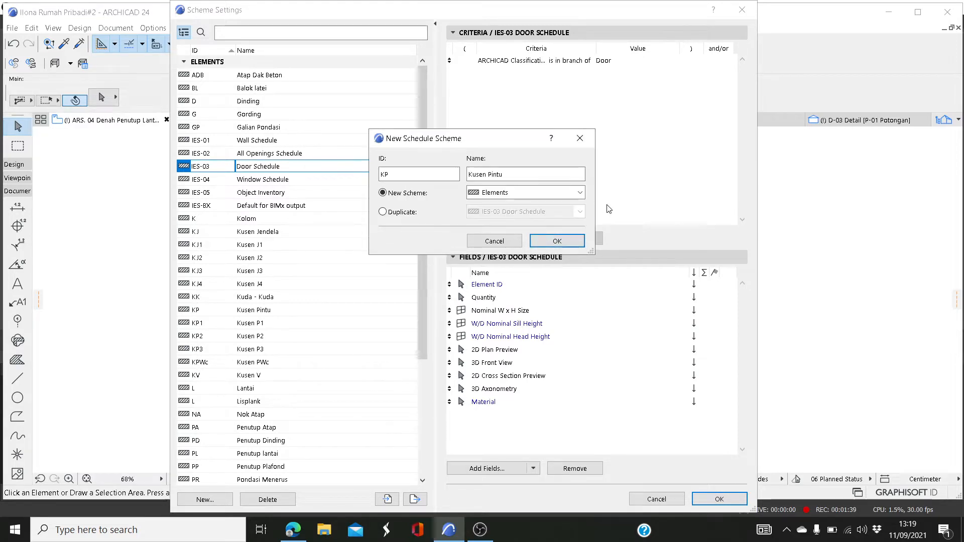
pyautogui.click(493, 241)
pyautogui.press('Escape')
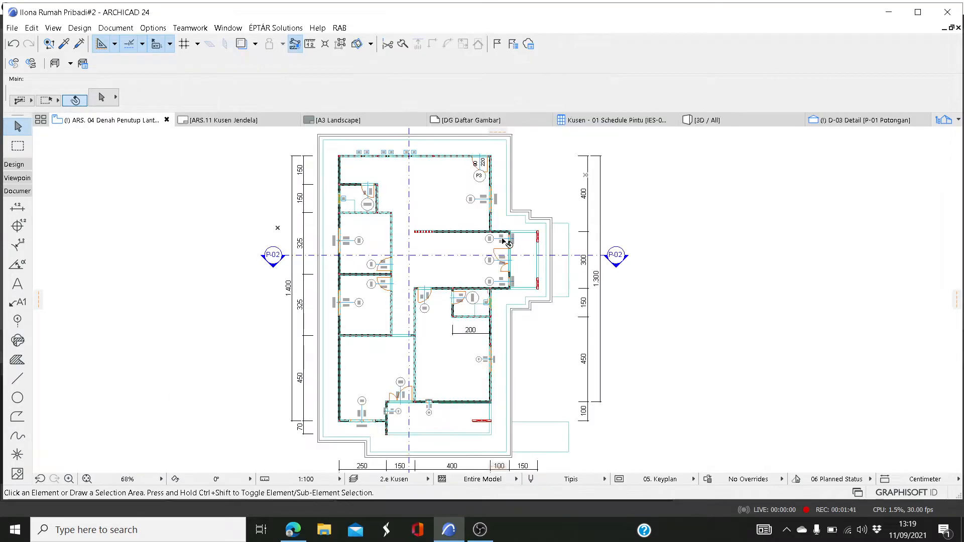
# Step: Create a new element schedule scheme with the ID SP and the name Schedule Pintu
pyautogui.click(943, 120)
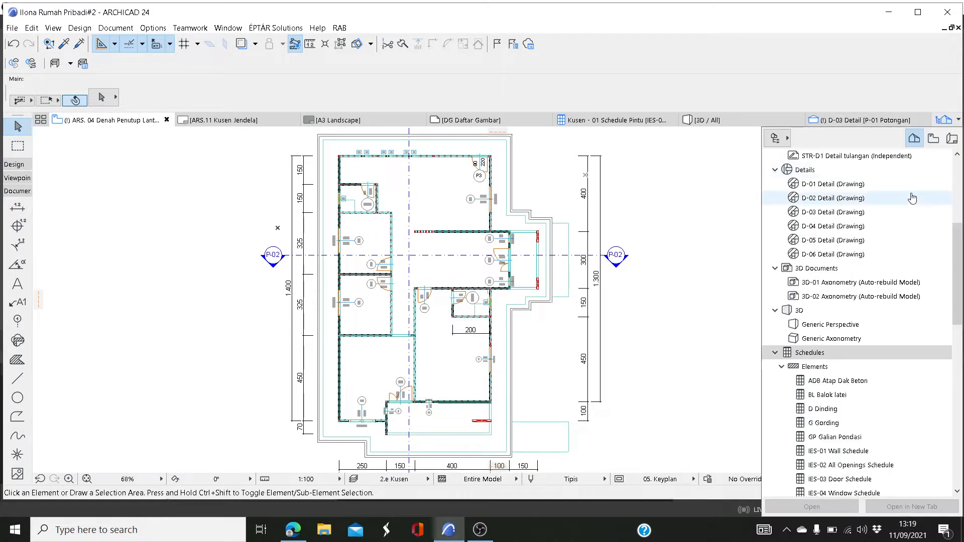
pyautogui.rightClick(814, 353)
pyautogui.click(828, 362)
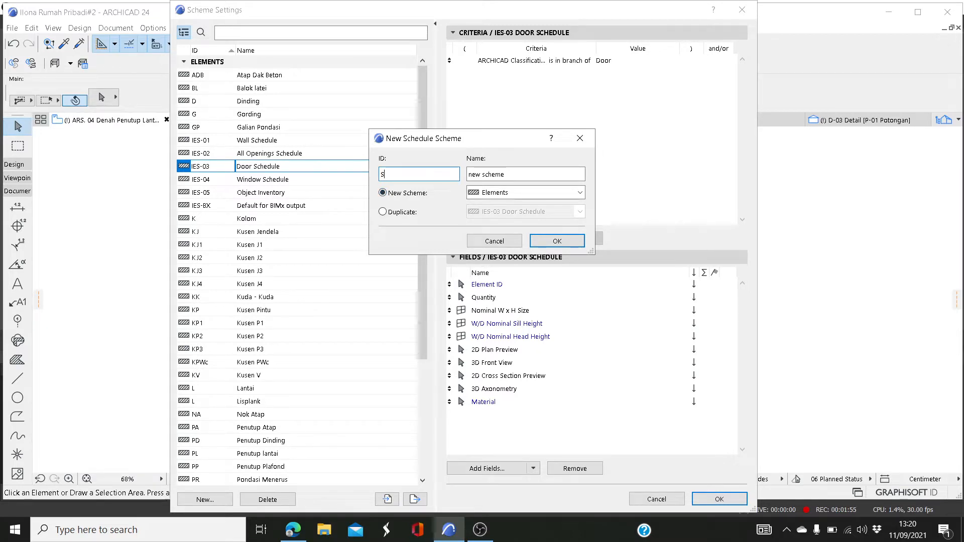
pyautogui.press('Tab')
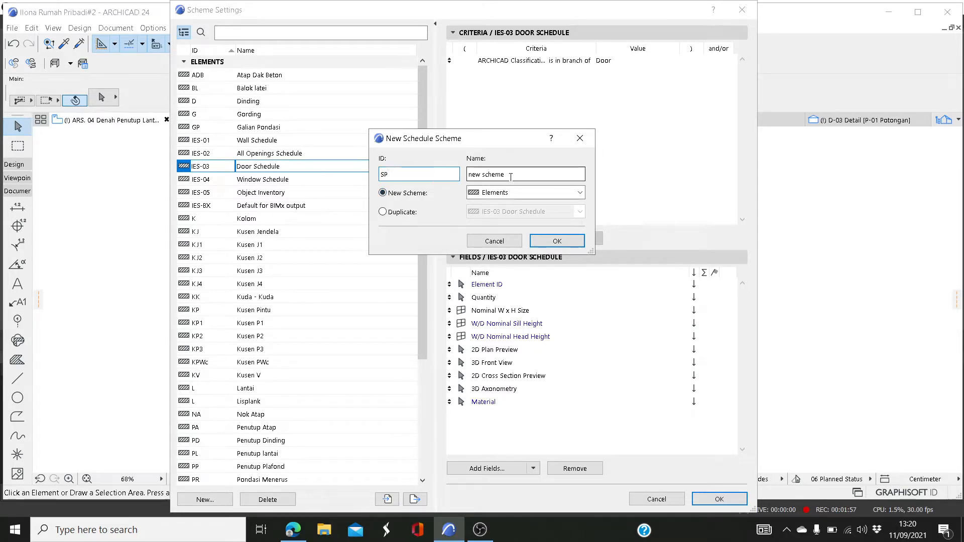
pyautogui.write('Sc')
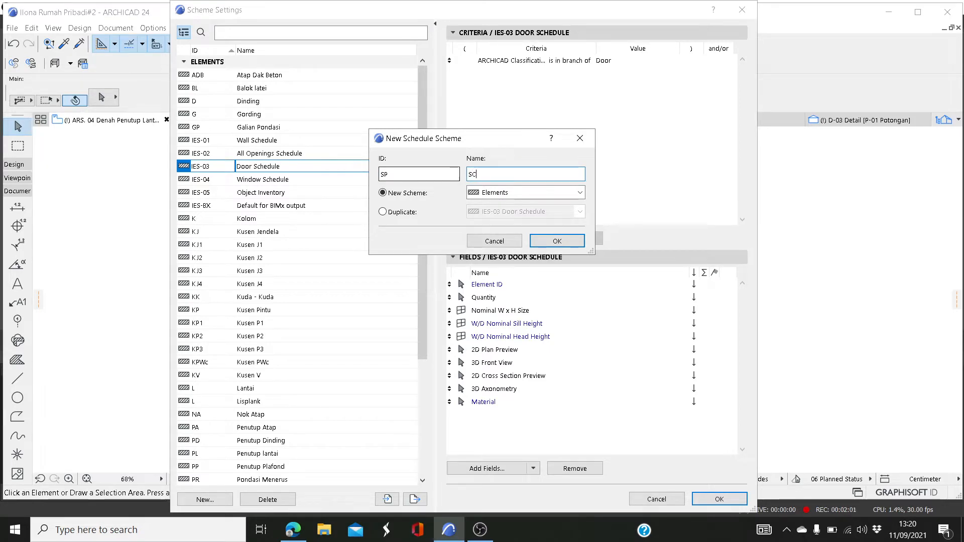
pyautogui.write('hedule Pintu')
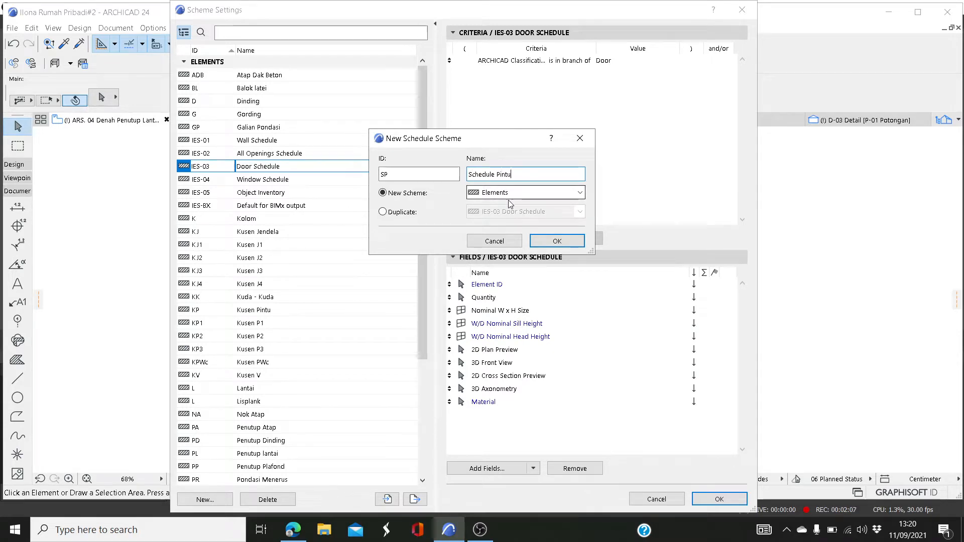
pyautogui.click(537, 242)
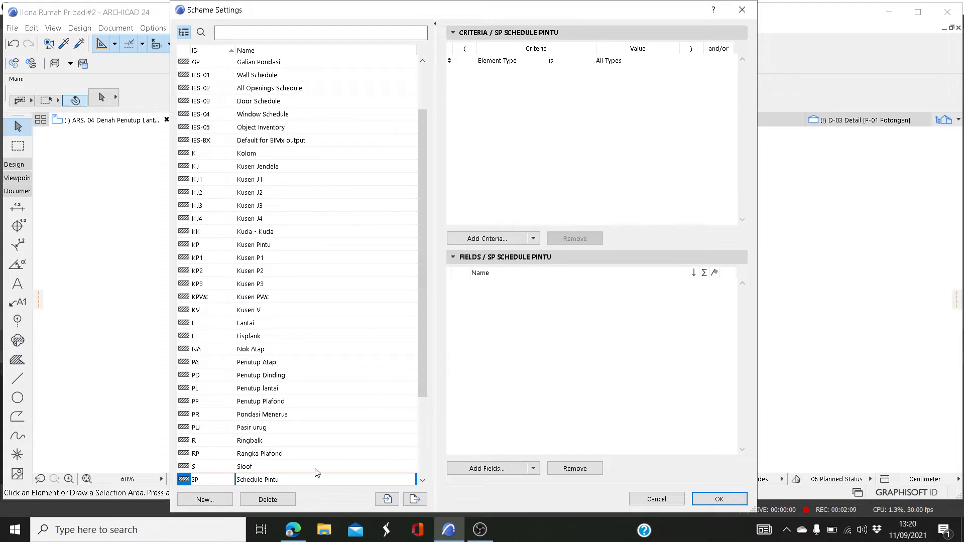
# Step: Set the Element Type criterion of the Schedule Pintu scheme to Door
pyautogui.click(605, 63)
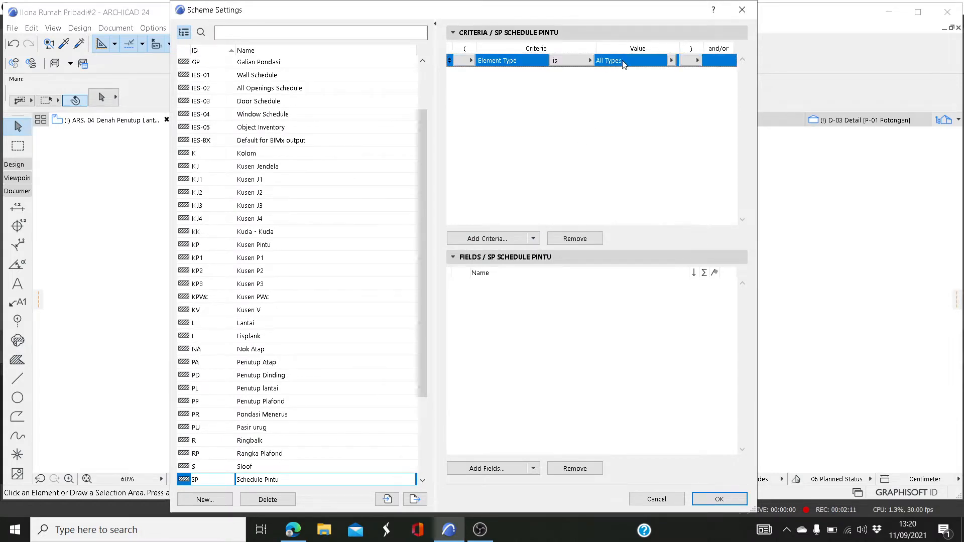
pyautogui.click(670, 61)
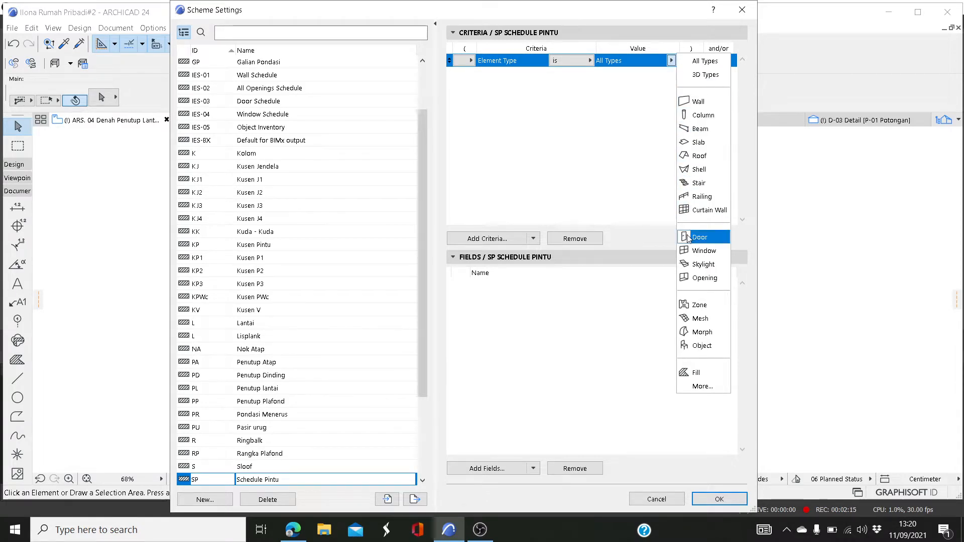
pyautogui.click(699, 237)
# Step: Add the Element ID field to the Schedule Pintu scheme and accept the scheme settings
pyautogui.click(519, 340)
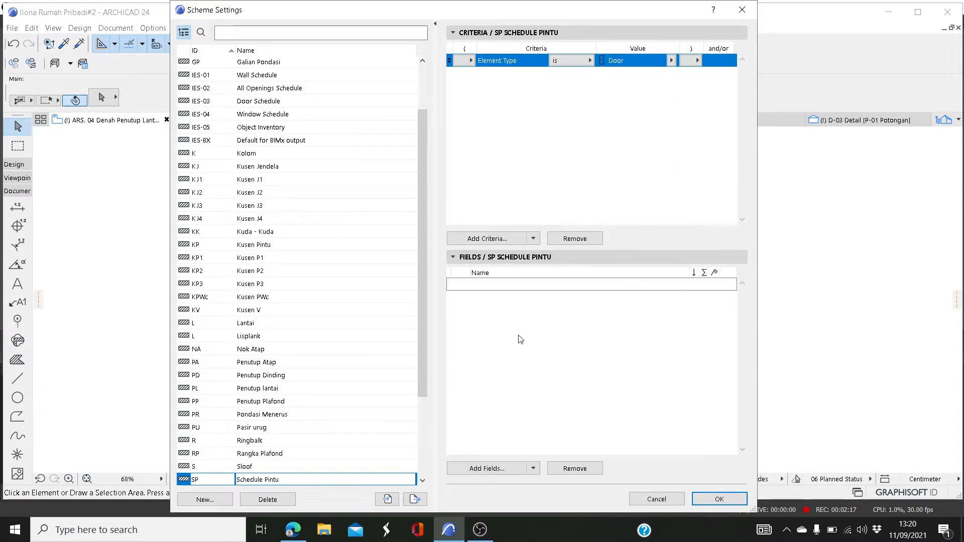
pyautogui.click(486, 468)
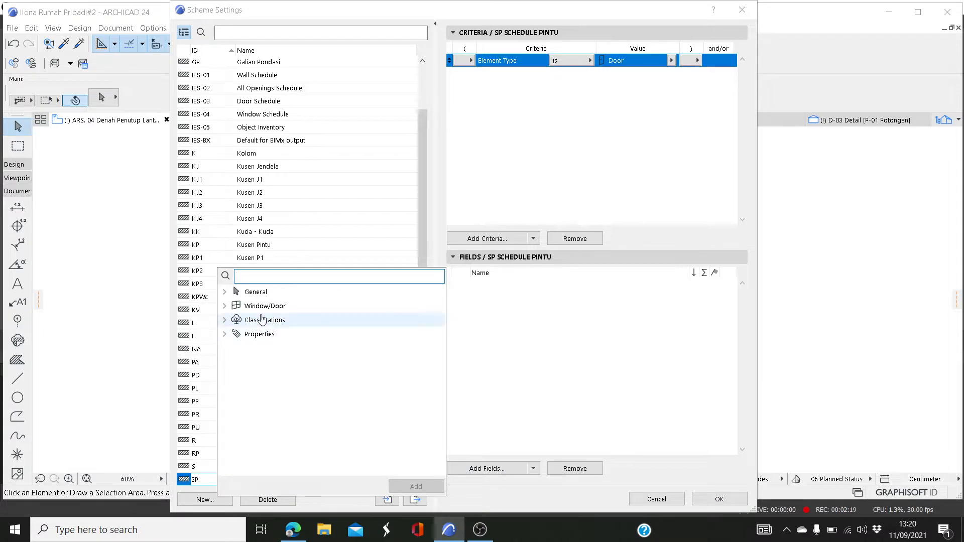
pyautogui.click(226, 295)
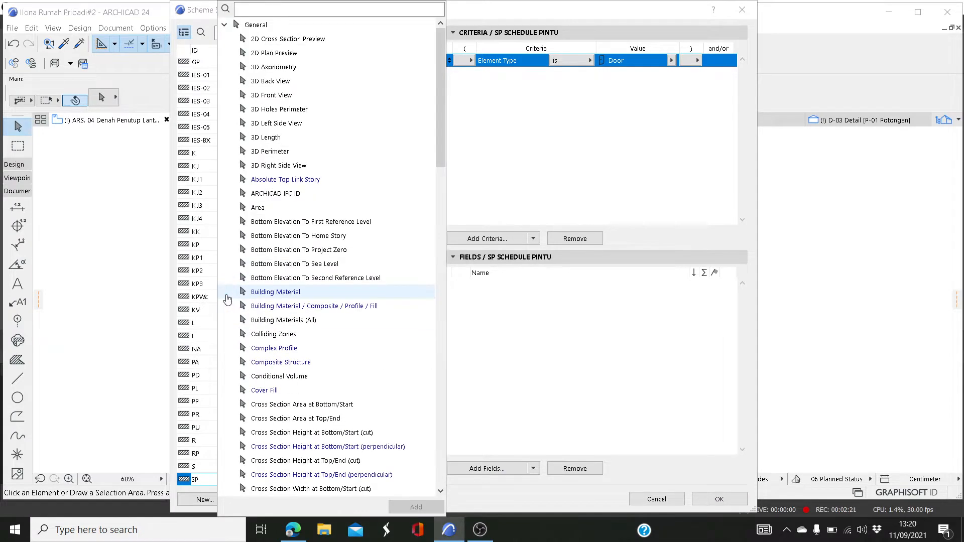
pyautogui.scroll(-4, 290, 182)
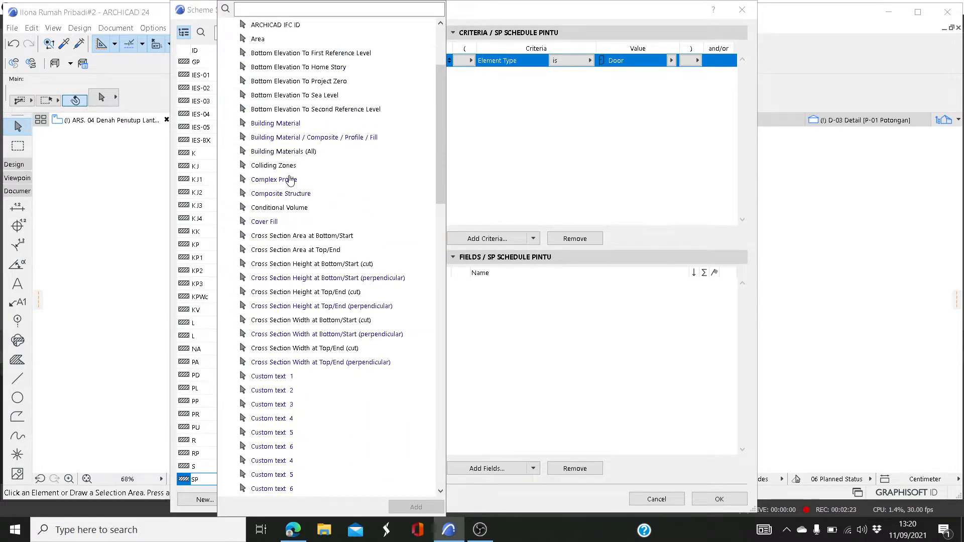
pyautogui.scroll(-5, 290, 182)
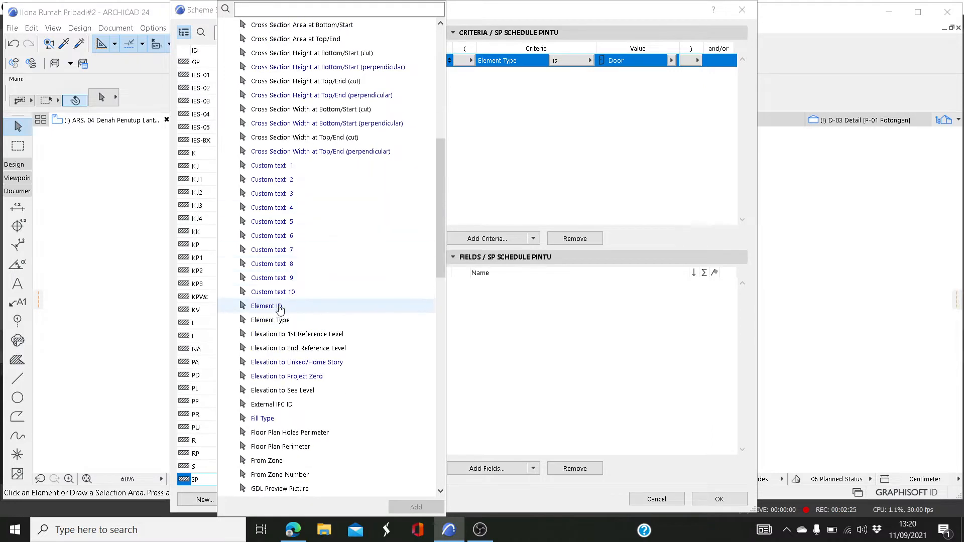
pyautogui.doubleClick(280, 307)
pyautogui.click(503, 316)
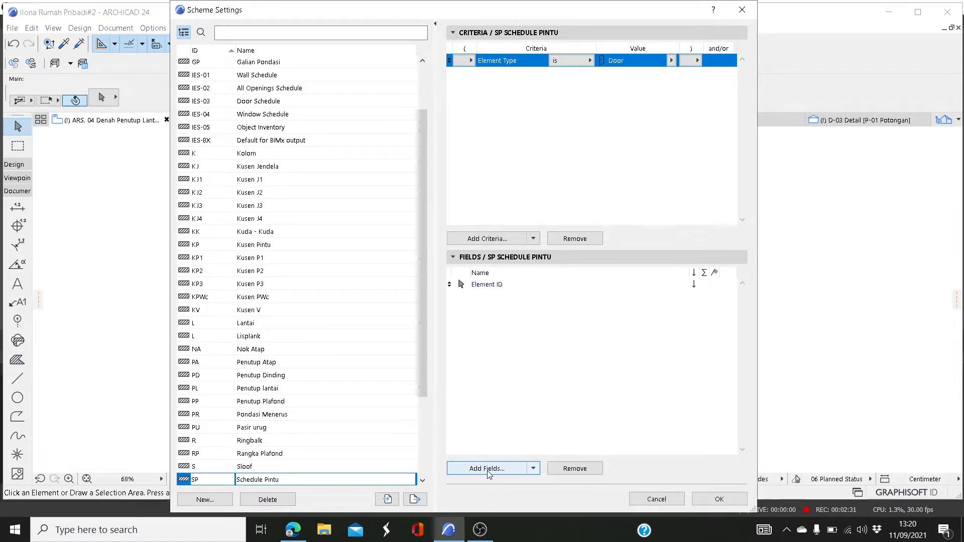
pyautogui.click(715, 498)
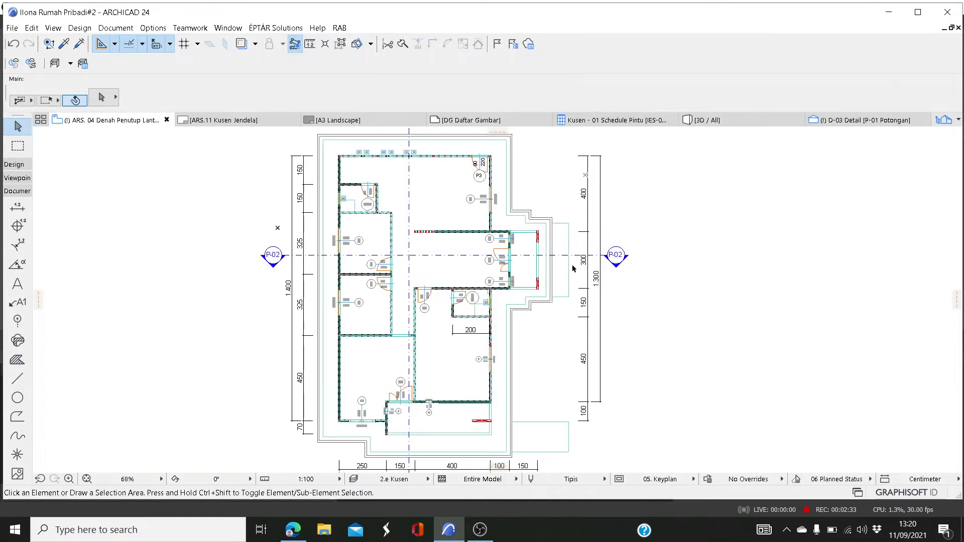
# Step: Open the SP Schedule Pintu element schedule from the project map
pyautogui.click(942, 120)
pyautogui.scroll(-4, 820, 385)
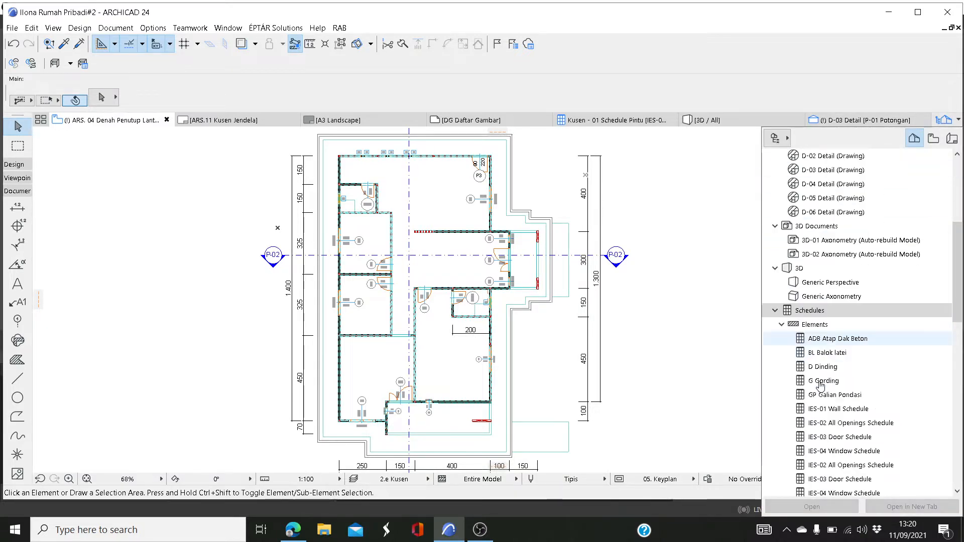
pyautogui.scroll(-4, 820, 386)
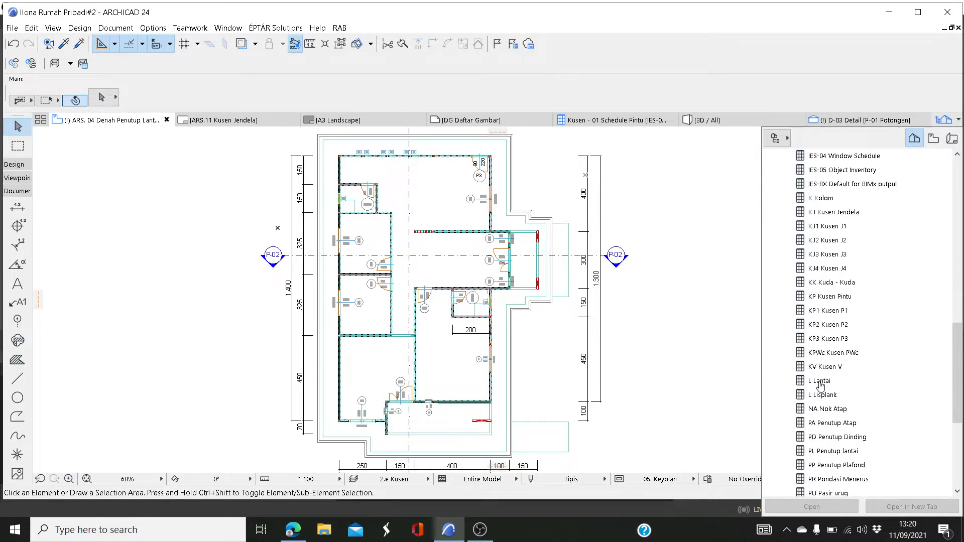
pyautogui.scroll(-4, 818, 383)
pyautogui.doubleClick(817, 384)
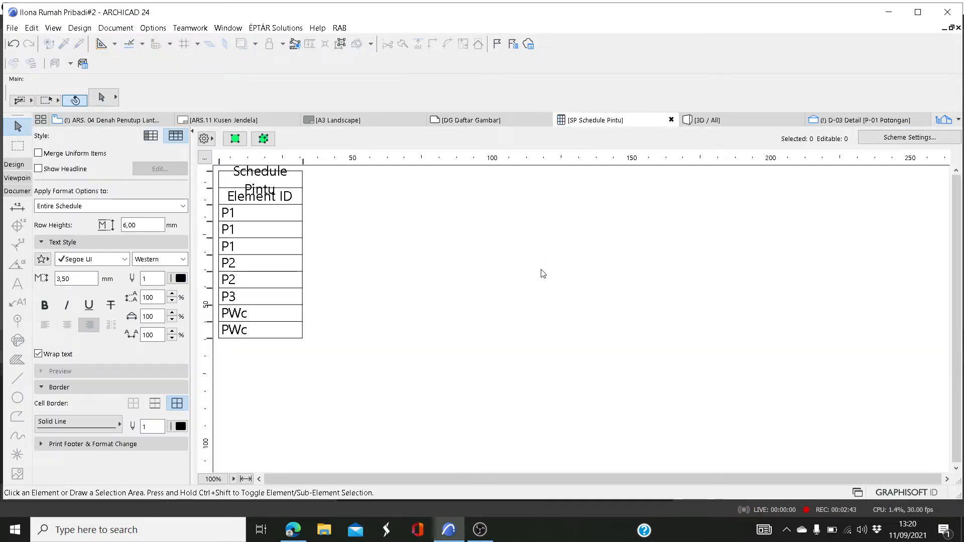
# Step: Widen the Element ID column to fit the Schedule Pintu title on one line and merge uniform items
pyautogui.doubleClick(304, 164)
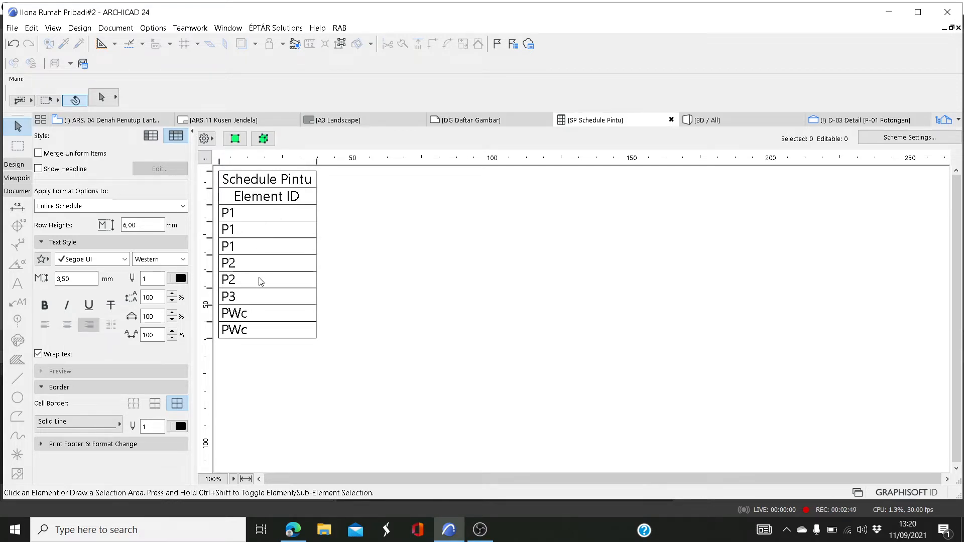
pyautogui.click(38, 153)
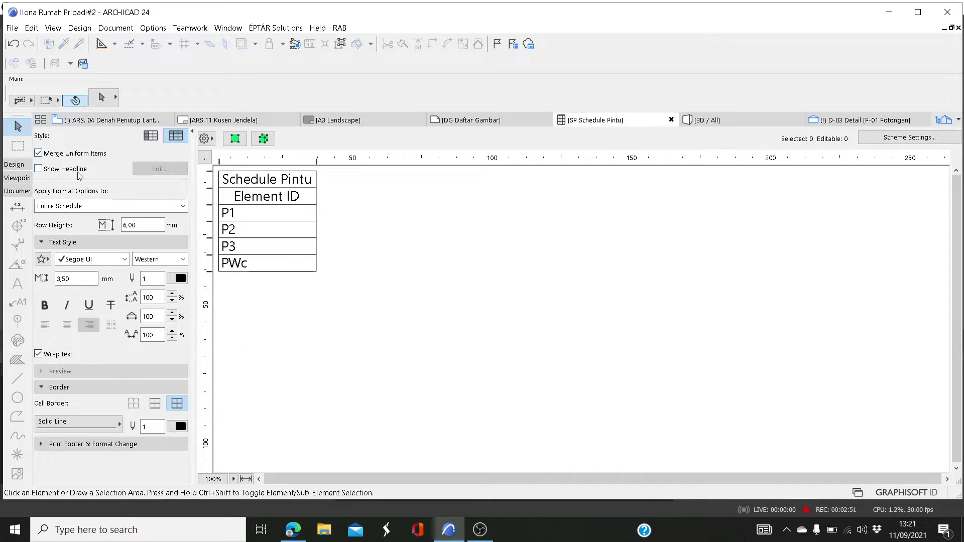
# Step: Select all scheduled doors in the floor plan and examine their positions, ID markers and sizes
pyautogui.click(235, 139)
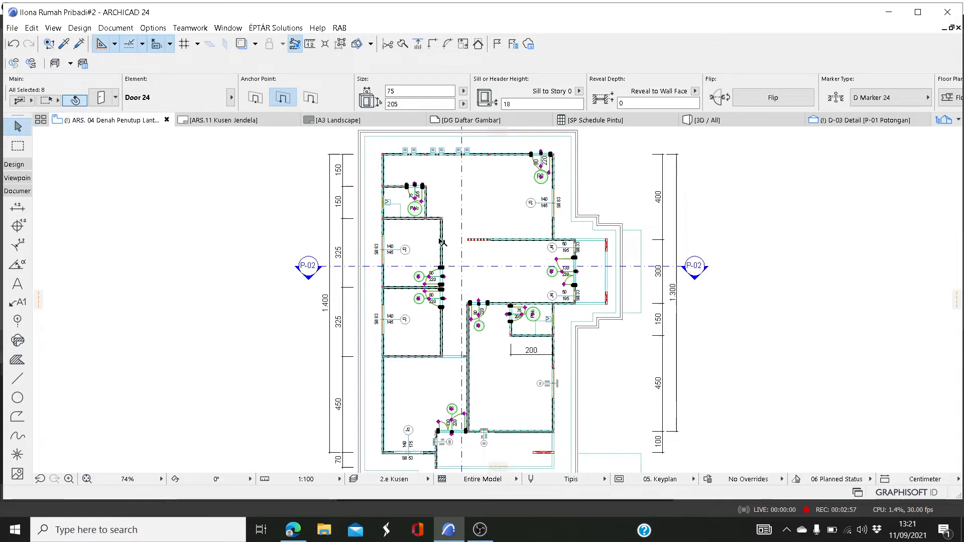
pyautogui.scroll(6, 436, 285)
pyautogui.scroll(-4, 408, 282)
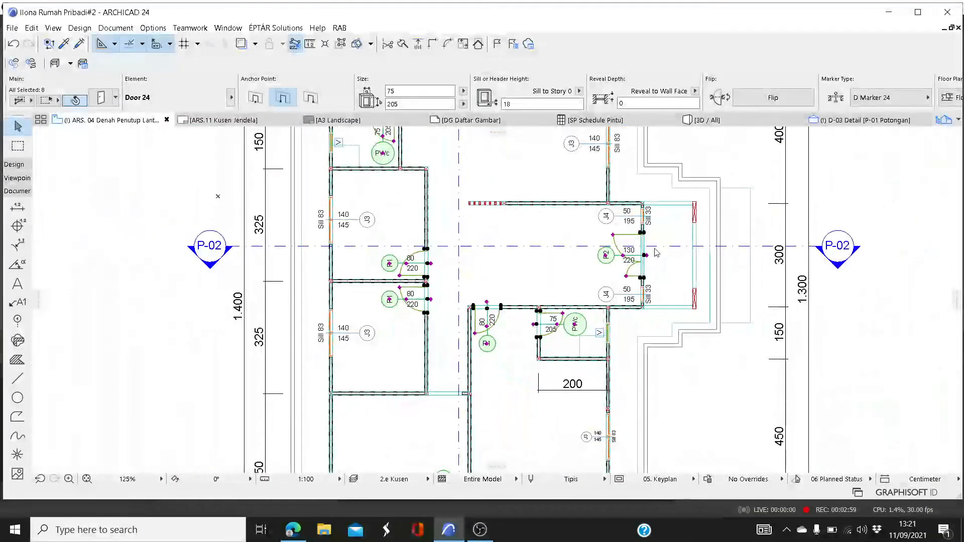
pyautogui.scroll(5, 656, 253)
pyautogui.scroll(-4, 514, 346)
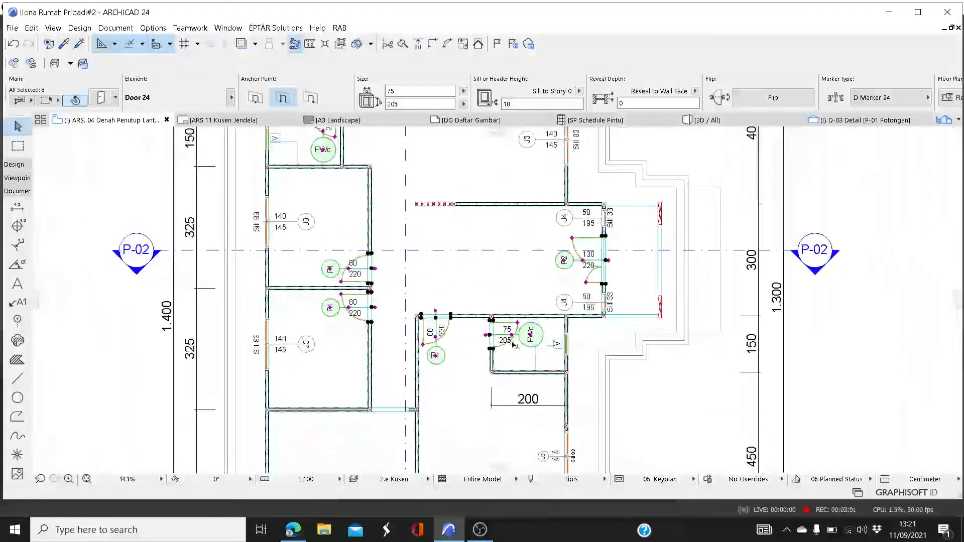
pyautogui.scroll(4, 522, 348)
pyautogui.scroll(-6, 371, 350)
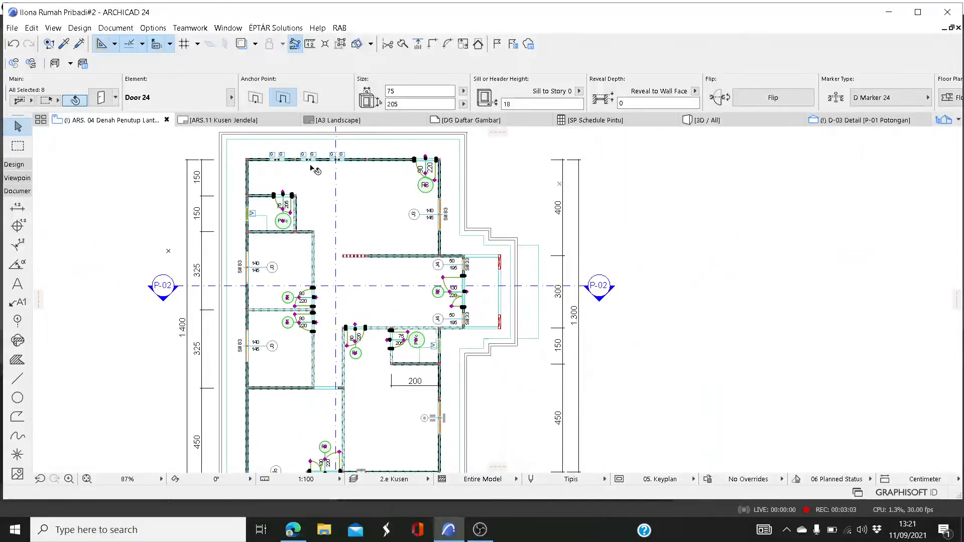
pyautogui.scroll(5, 346, 189)
pyautogui.scroll(-4, 531, 182)
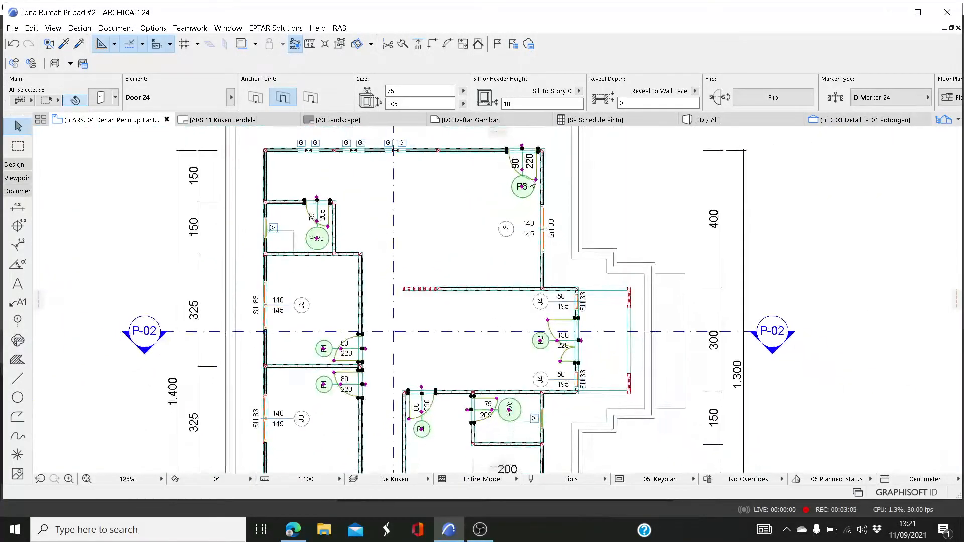
pyautogui.scroll(-4, 531, 182)
pyautogui.moveTo(509, 219); pyautogui.dragTo(491, 231, button='middle')
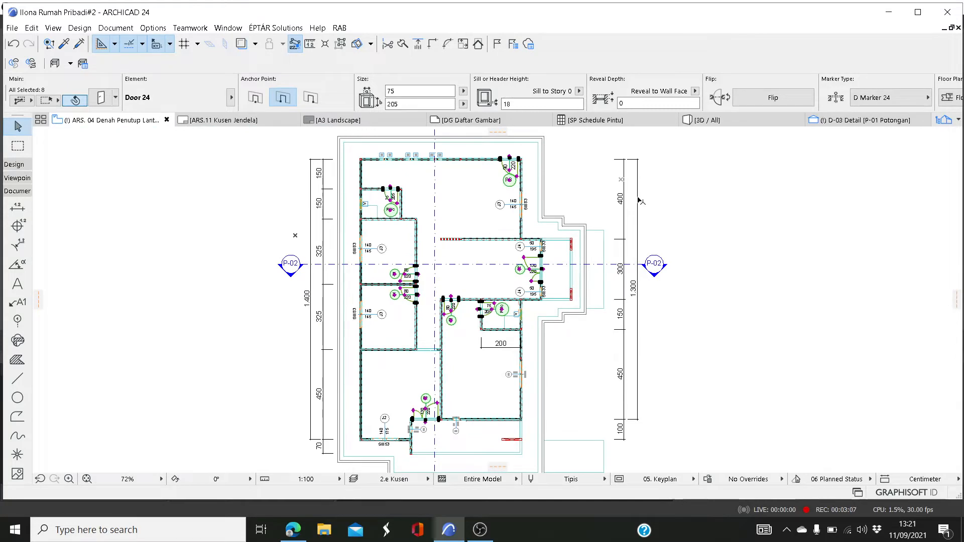
# Step: Return to the Schedule Pintu table and switch its style to field names down the side with items running across
pyautogui.click(632, 121)
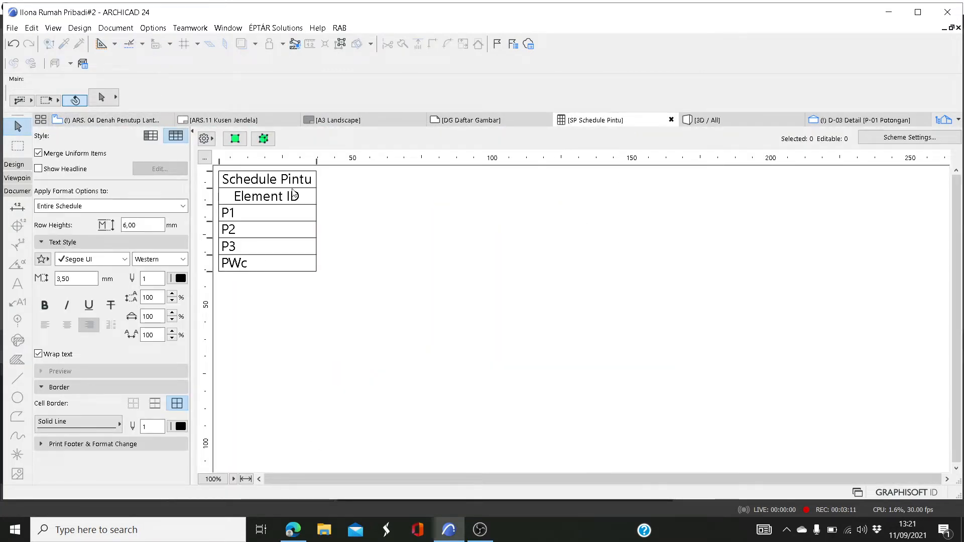
pyautogui.click(144, 138)
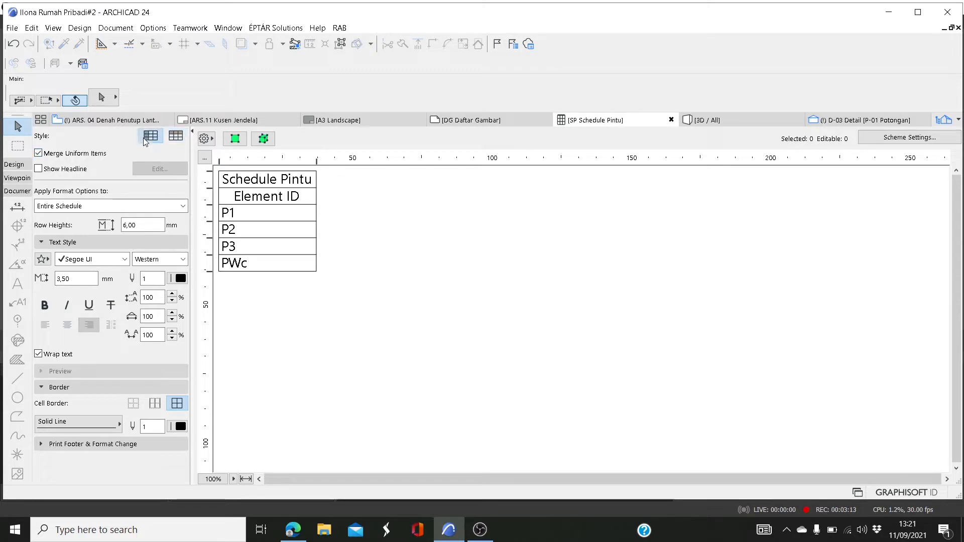
# Step: Add the Quantity field below Element ID in the Schedule Pintu scheme and accept the scheme settings
pyautogui.click(903, 138)
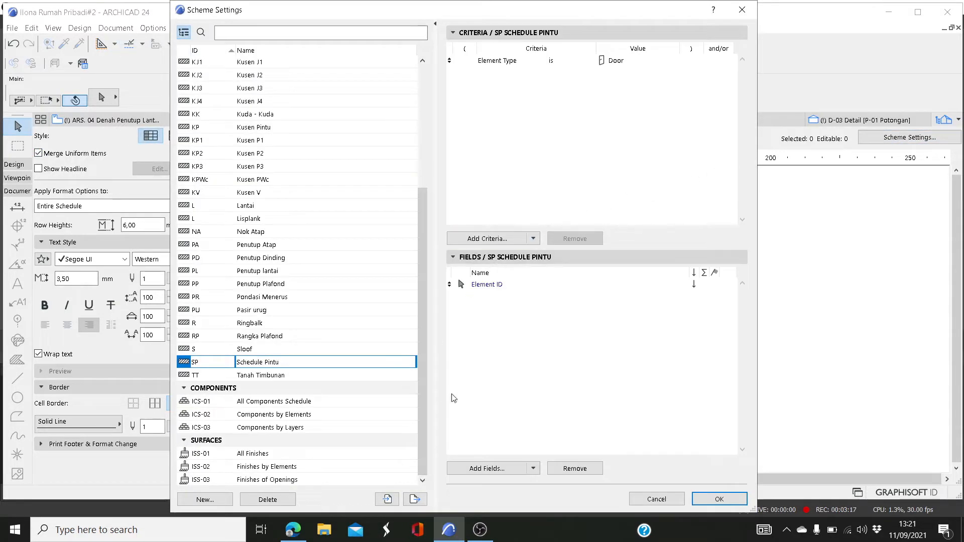
pyautogui.click(493, 468)
pyautogui.scroll(-3, 316, 243)
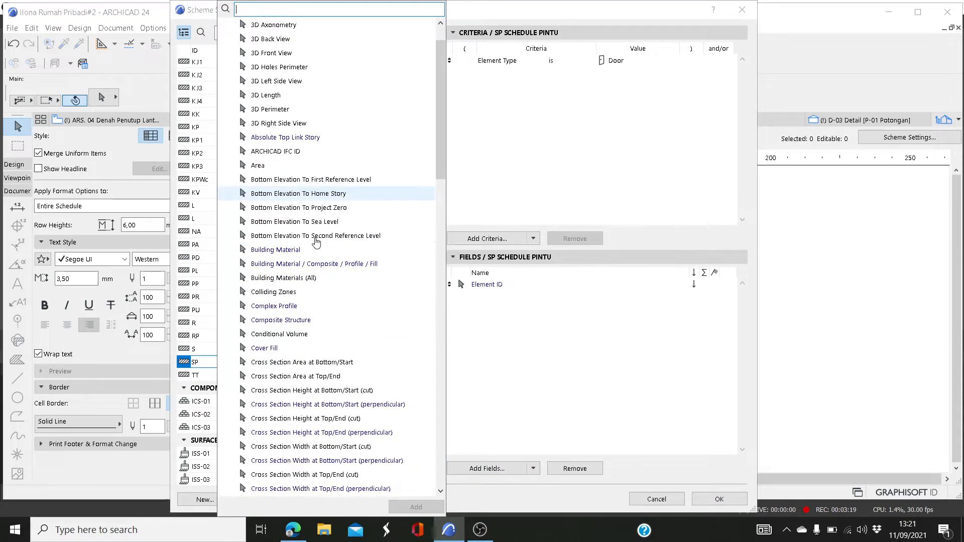
pyautogui.scroll(-13, 316, 243)
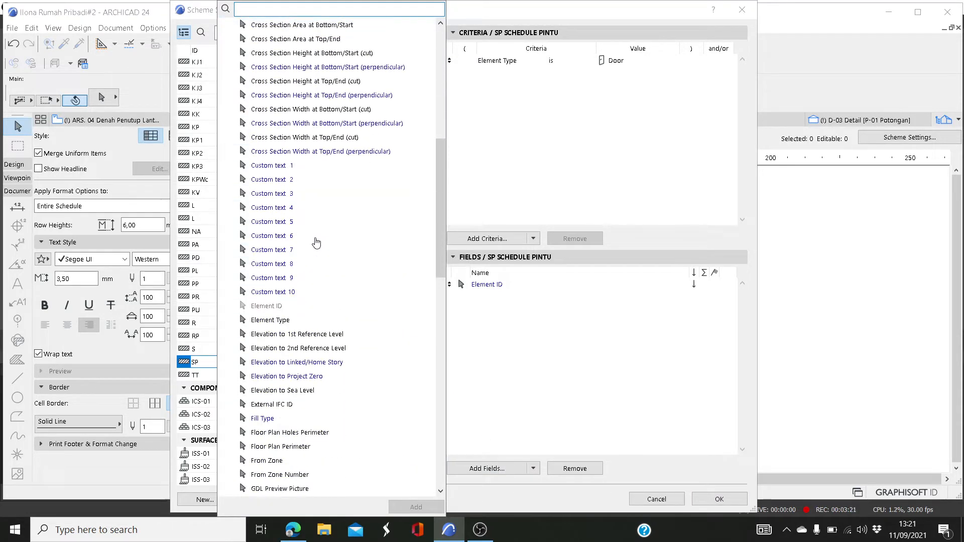
pyautogui.scroll(-6, 316, 243)
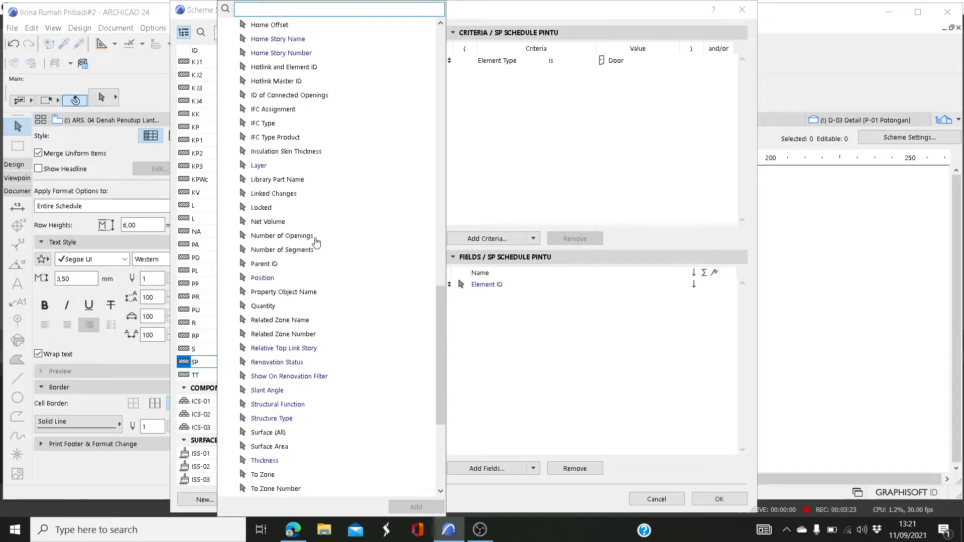
pyautogui.doubleClick(263, 266)
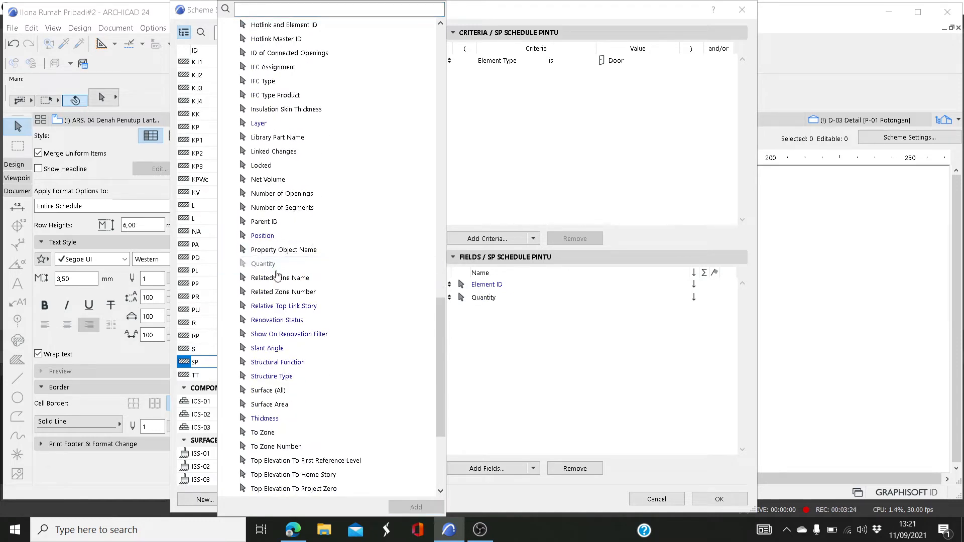
pyautogui.click(581, 338)
pyautogui.click(703, 298)
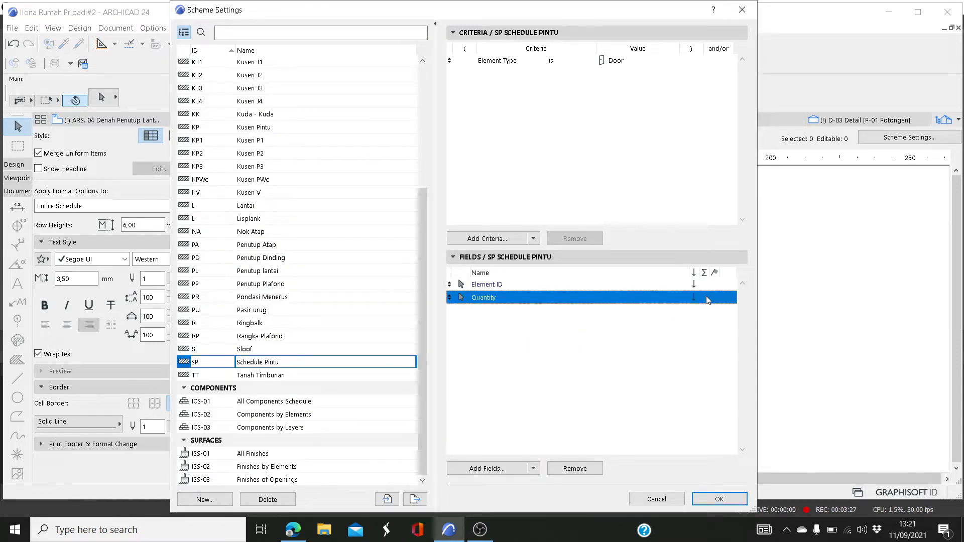
pyautogui.click(704, 297)
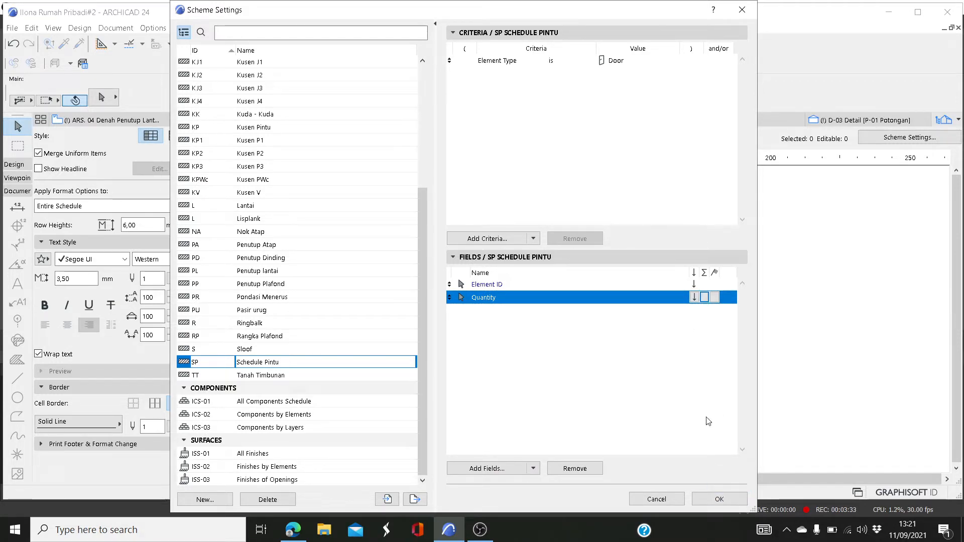
pyautogui.click(719, 499)
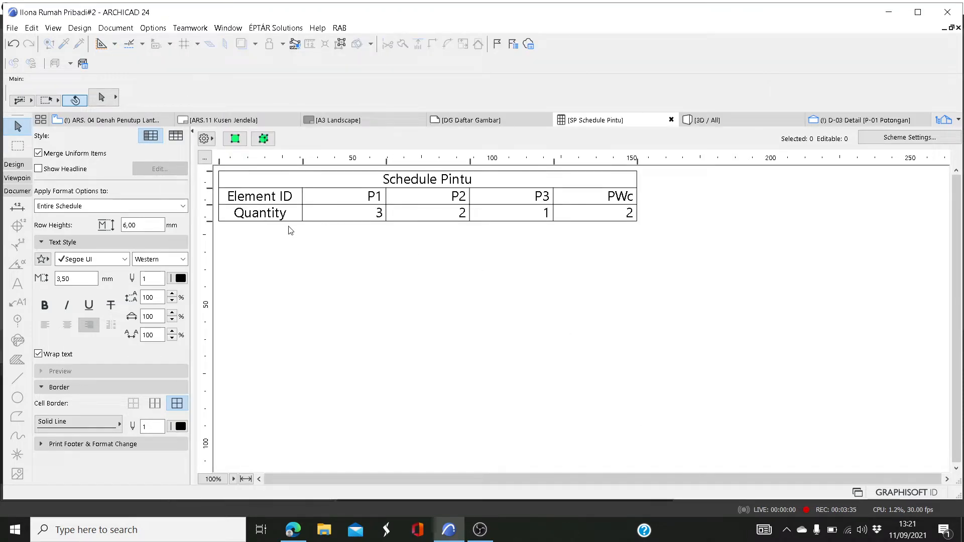
# Step: Select the P1 doors in the floor plan from their schedule quantity and check where they are placed
pyautogui.click(352, 218)
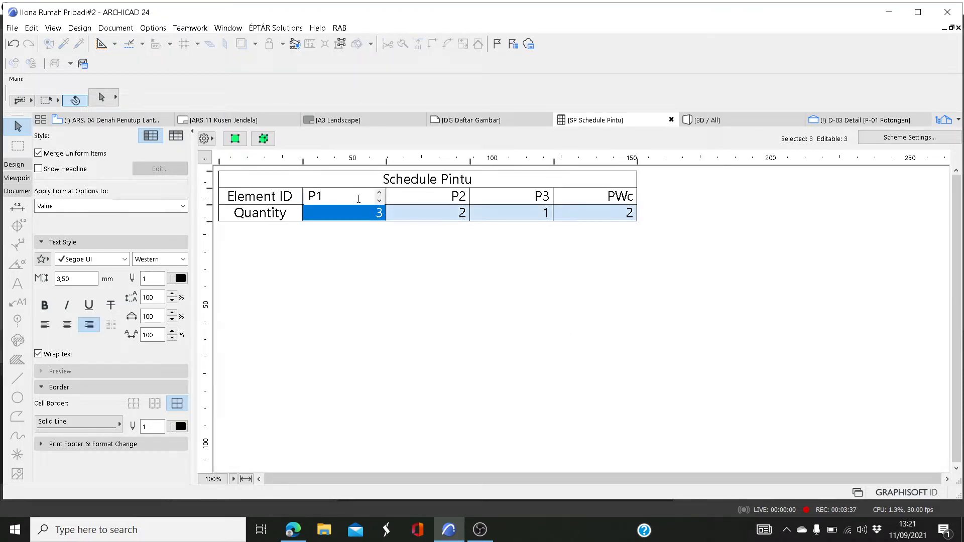
pyautogui.click(235, 139)
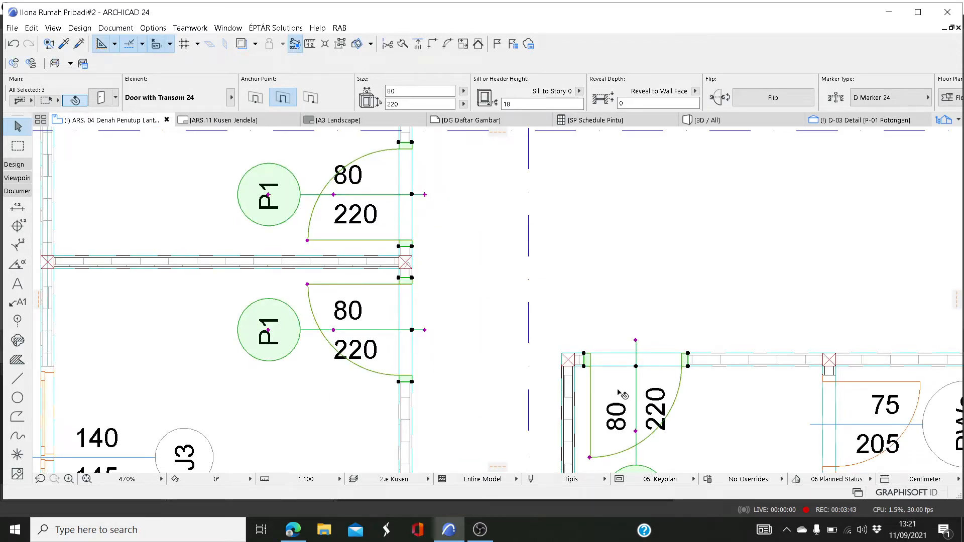
pyautogui.scroll(-1, 544, 285)
pyautogui.scroll(-1, 569, 331)
pyautogui.moveTo(569, 331); pyautogui.dragTo(555, 316, button='middle')
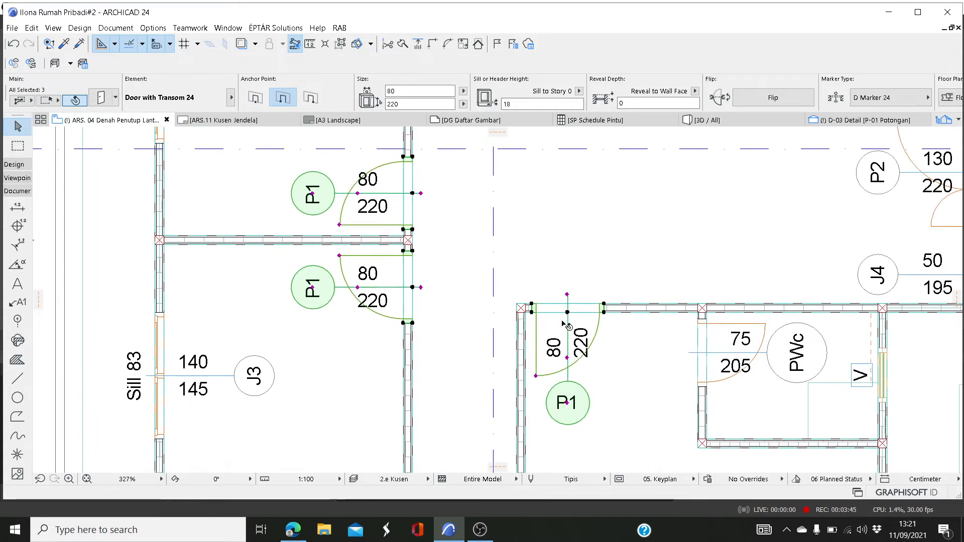
pyautogui.scroll(1, 563, 324)
pyautogui.scroll(-2, 402, 253)
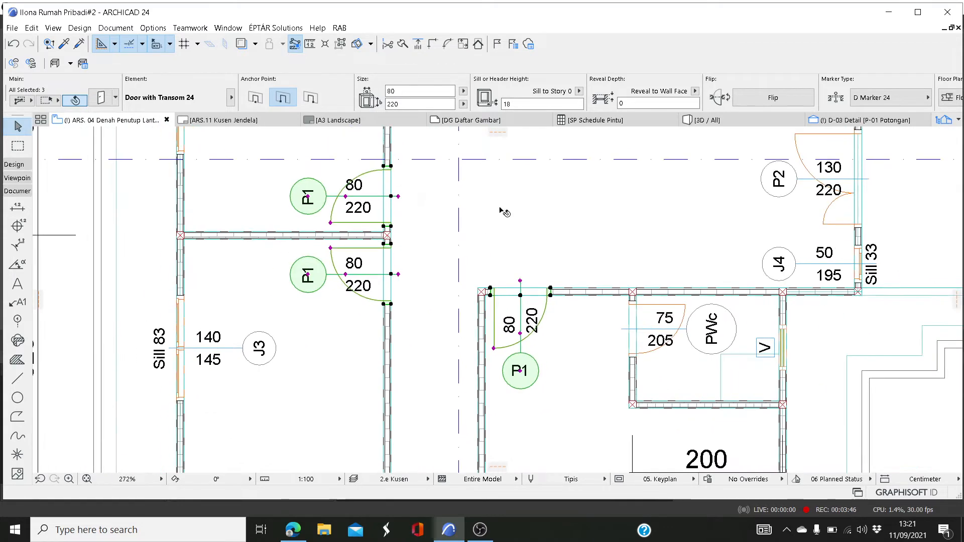
# Step: Return to the schedule and show the doors behind the P2 quantity selected in the floor plan
pyautogui.click(595, 120)
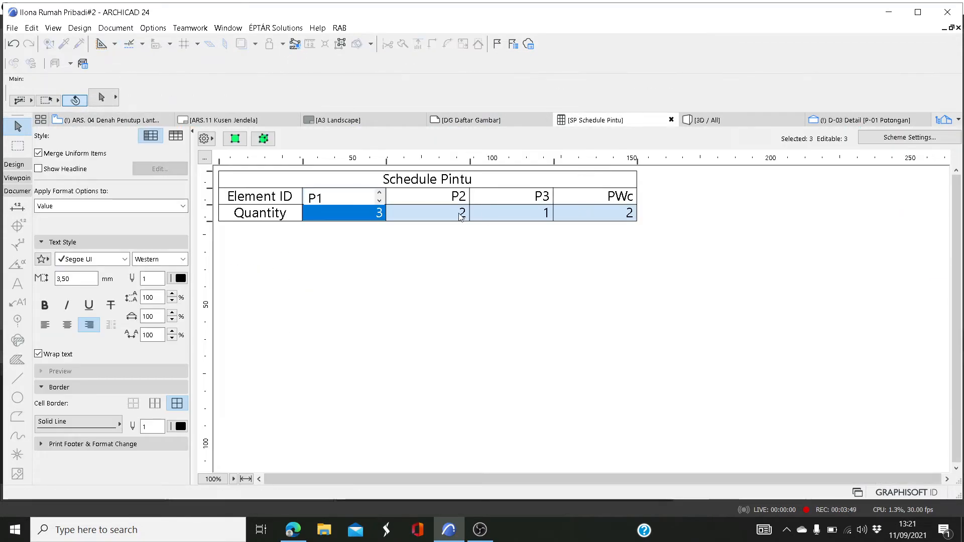
pyautogui.click(437, 212)
pyautogui.moveTo(249, 129)
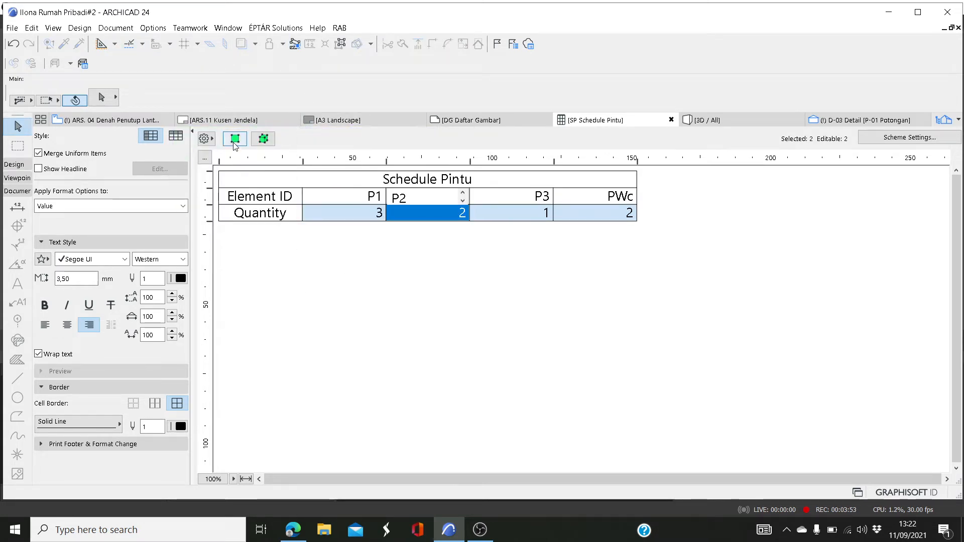
pyautogui.click(235, 138)
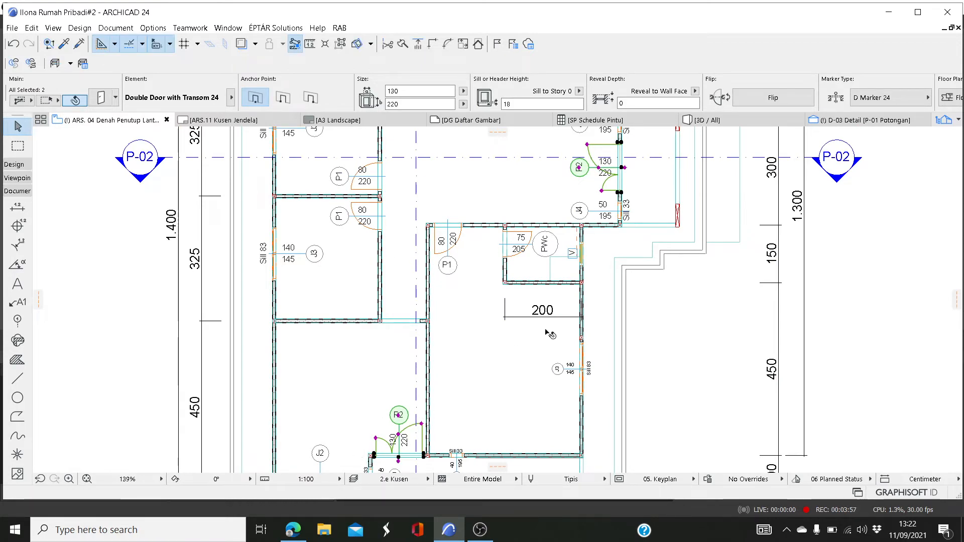
# Step: Add the Nominal W x H Size field to the Schedule Pintu scheme and widen the field-name column so its heading fits on one line
pyautogui.click(632, 120)
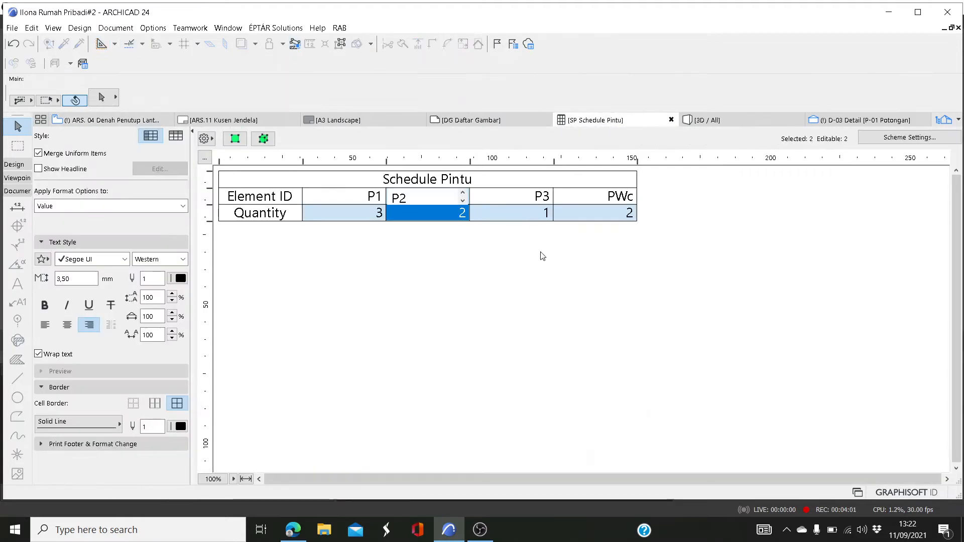
pyautogui.click(542, 256)
pyautogui.click(890, 137)
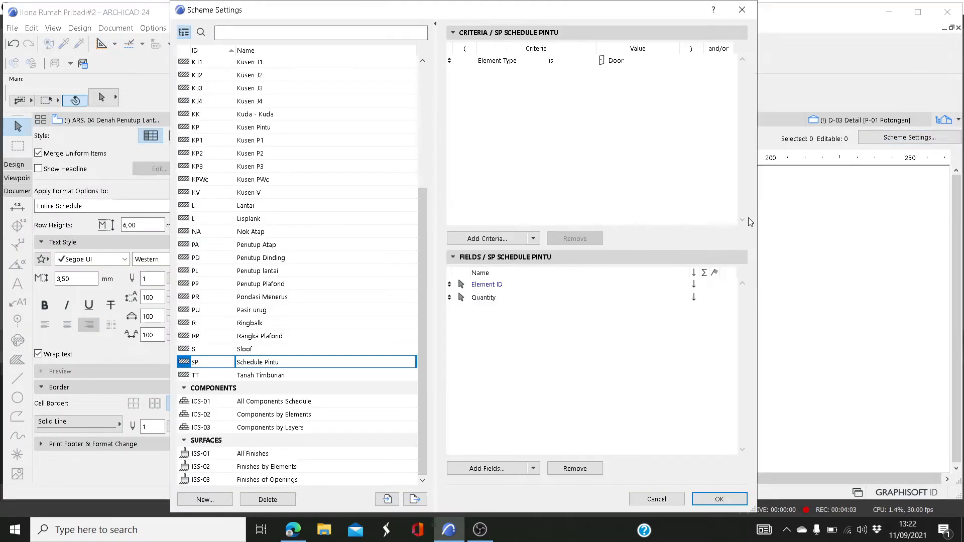
pyautogui.click(496, 468)
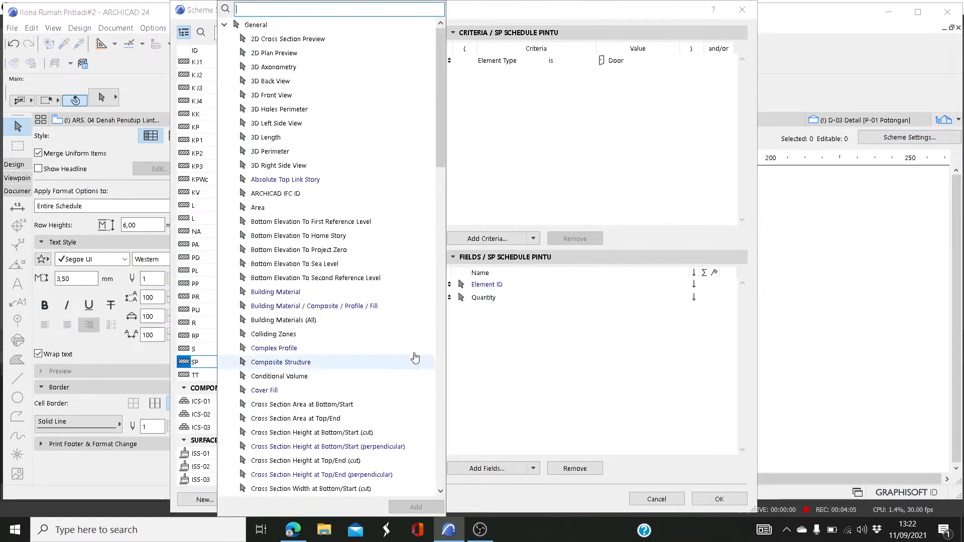
pyautogui.scroll(-5, 331, 281)
pyautogui.scroll(-20, 331, 281)
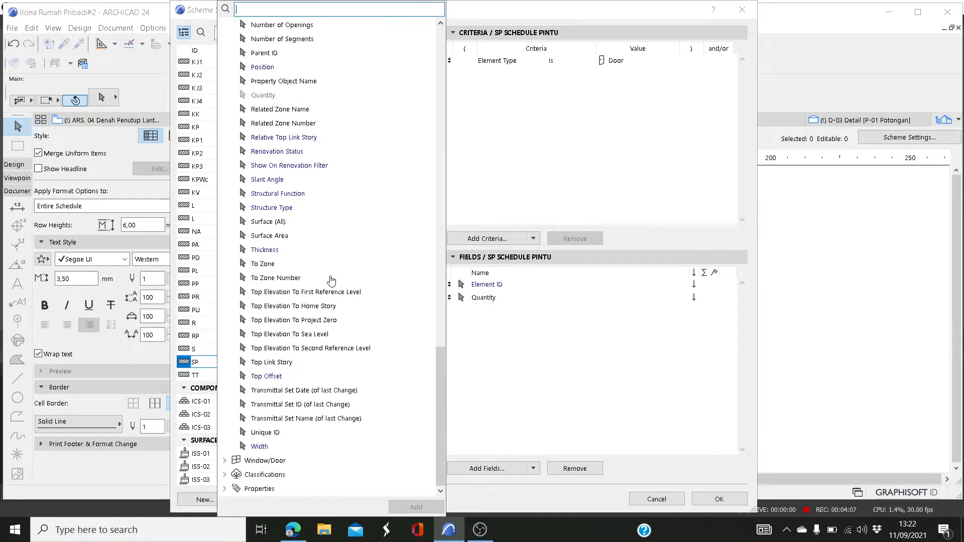
pyautogui.click(227, 460)
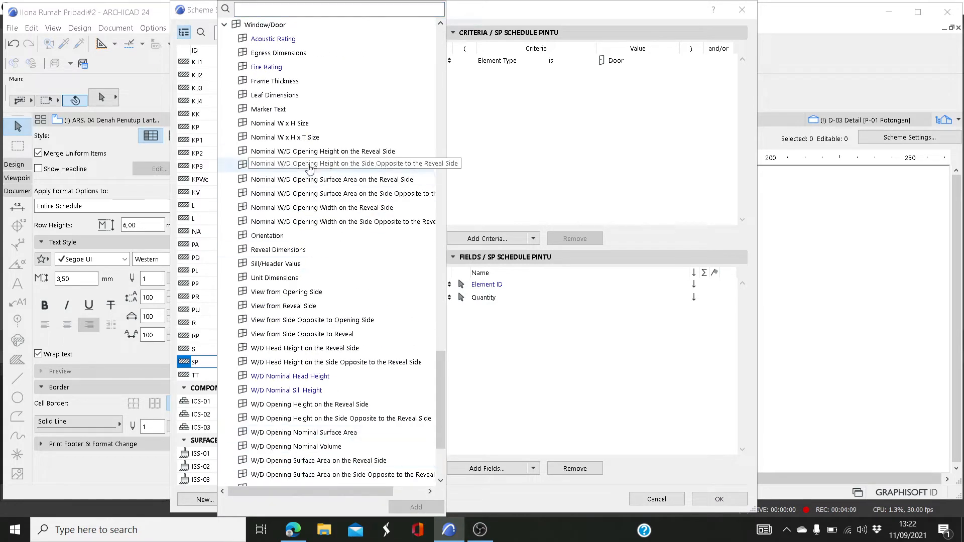
pyautogui.doubleClick(307, 126)
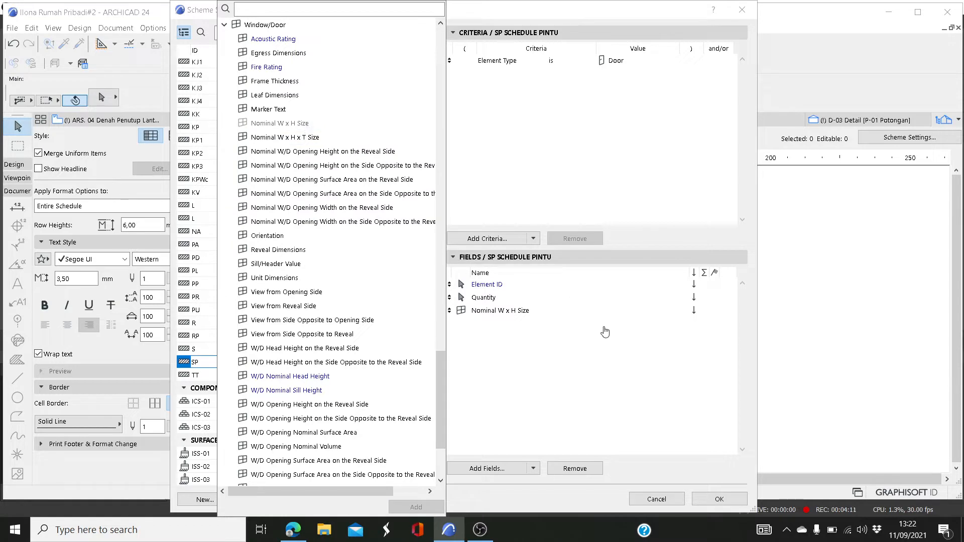
pyautogui.click(525, 352)
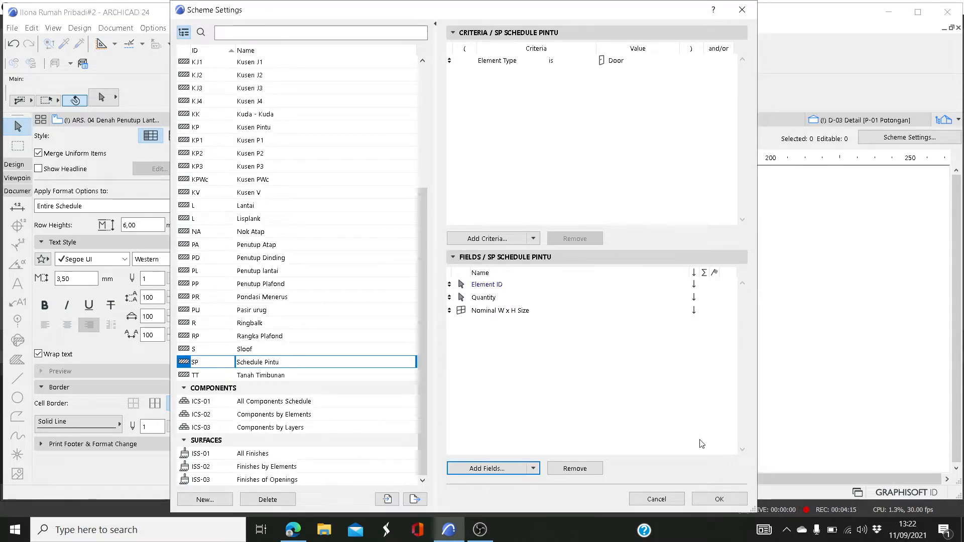
pyautogui.click(718, 498)
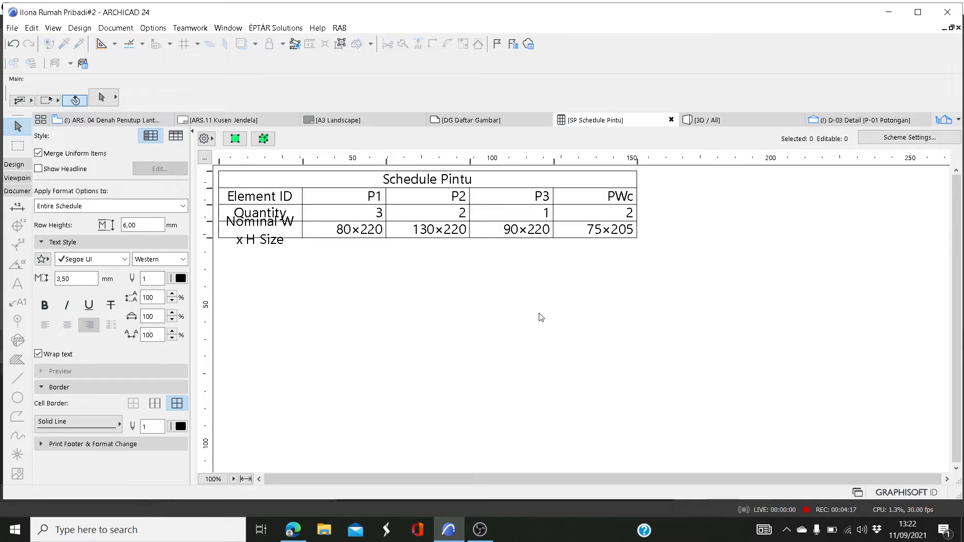
pyautogui.doubleClick(302, 163)
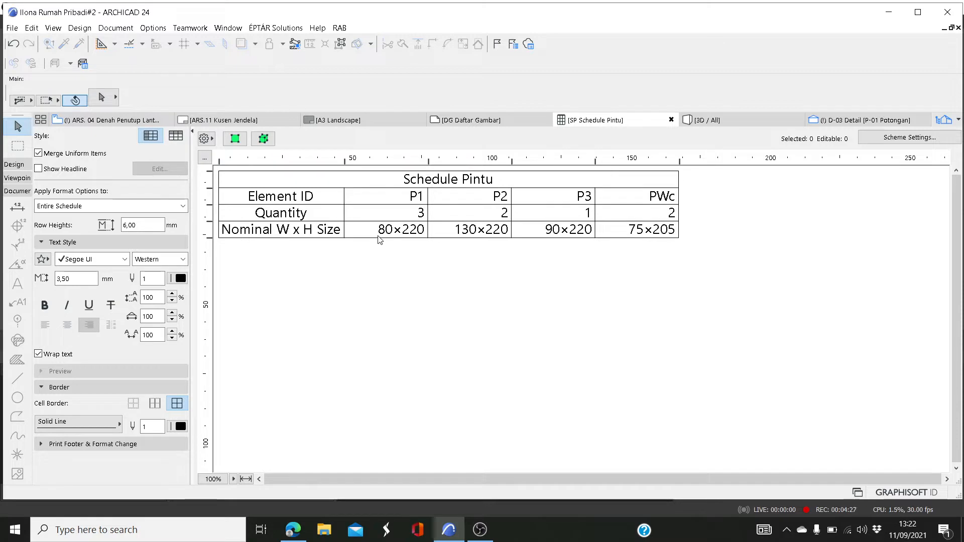
# Step: Add the 2D Cross Section Preview field below Nominal W x H Size in the Schedule Pintu scheme and accept the settings
pyautogui.click(907, 140)
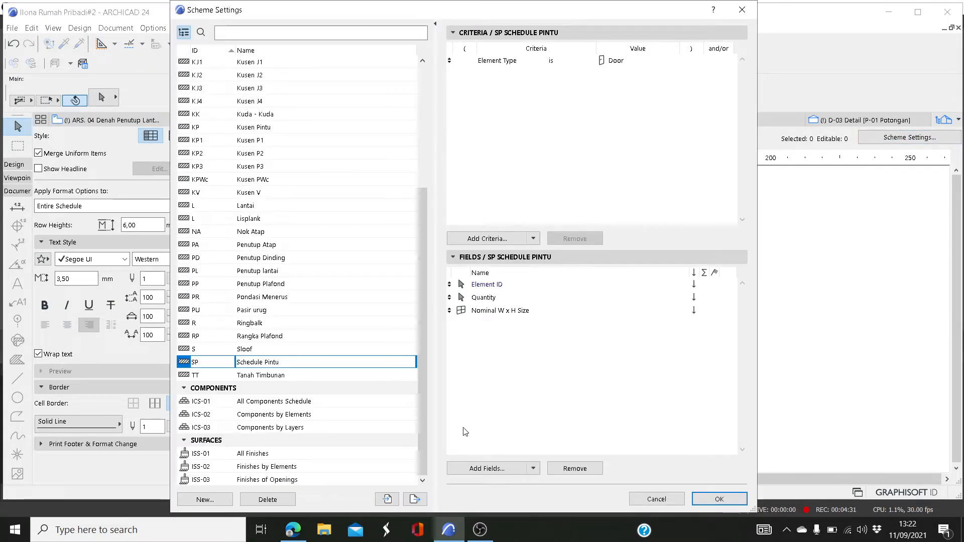
pyautogui.scroll(1, 303, 323)
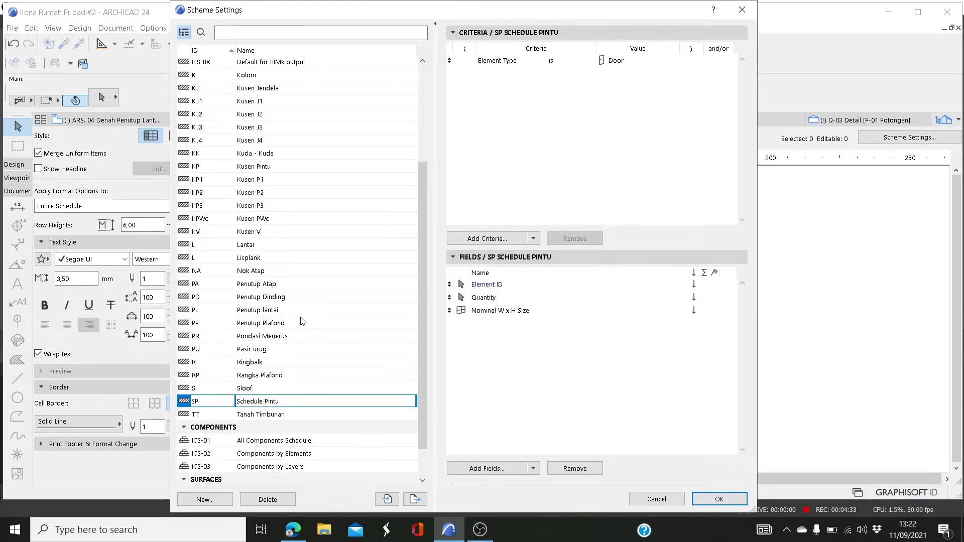
pyautogui.click(494, 468)
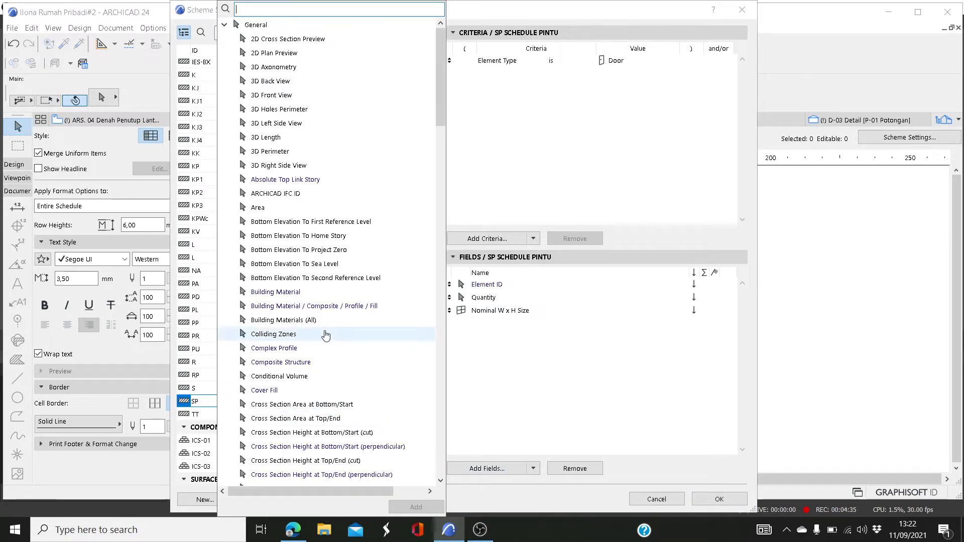
pyautogui.scroll(-7, 326, 336)
pyautogui.scroll(7, 326, 335)
pyautogui.doubleClick(289, 40)
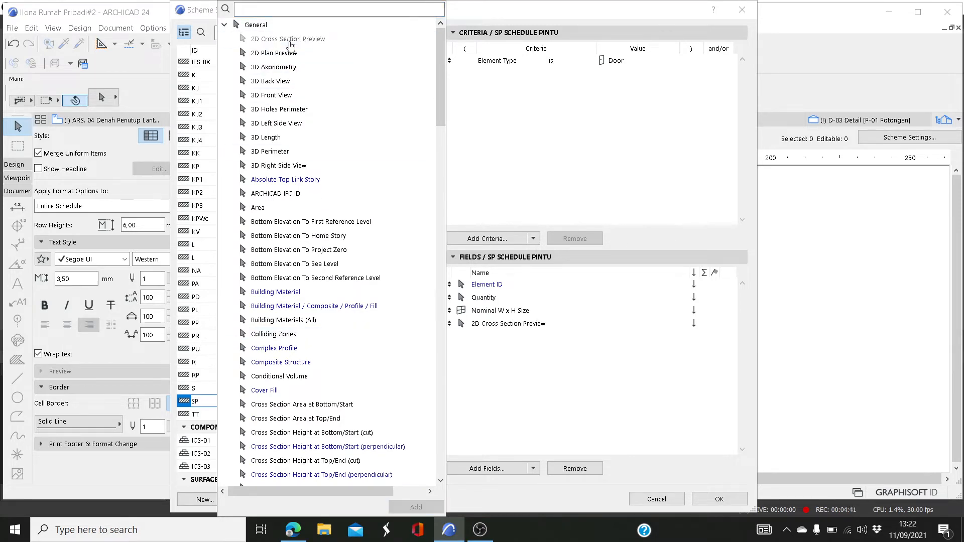
pyautogui.click(703, 504)
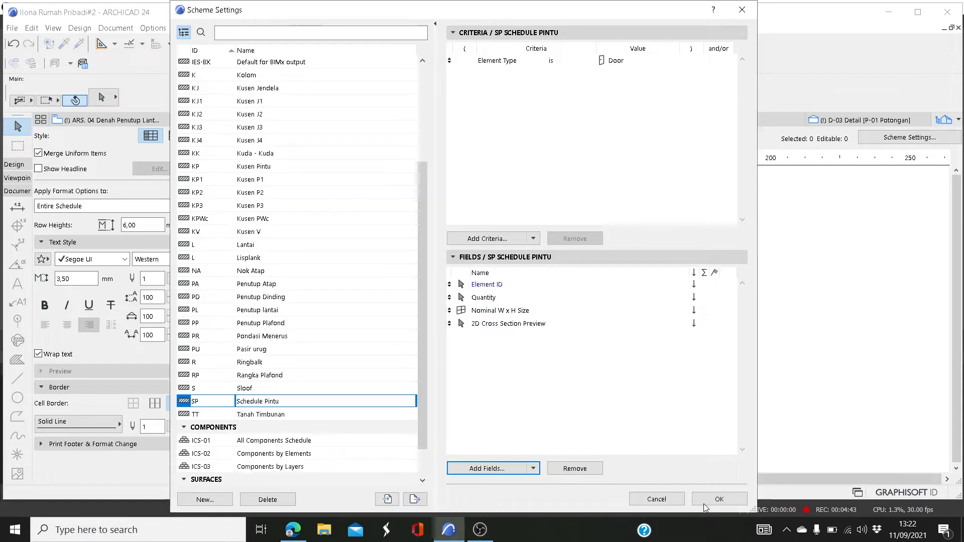
pyautogui.click(703, 504)
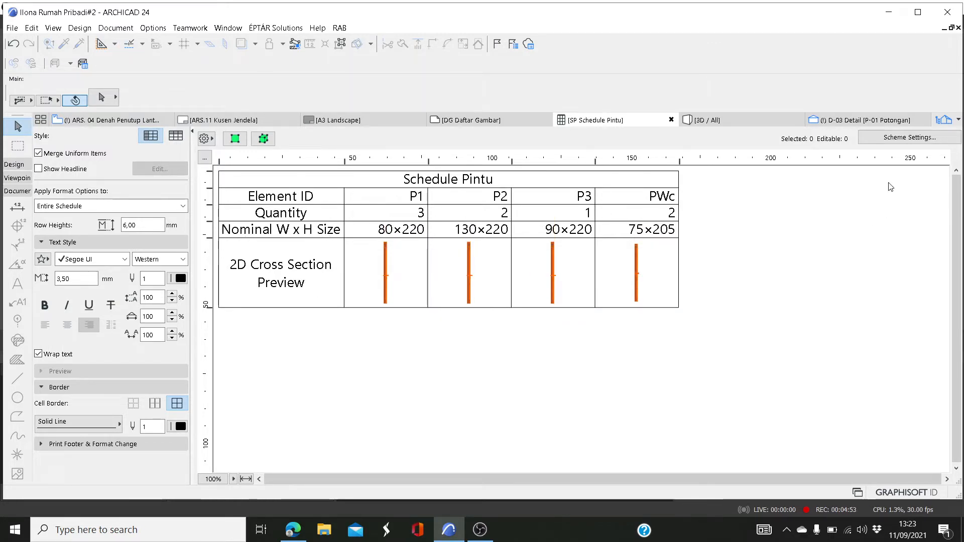
# Step: Add the 2D Plan Preview field to the Schedule Pintu scheme and make its row tall enough for the door symbols
pyautogui.click(909, 137)
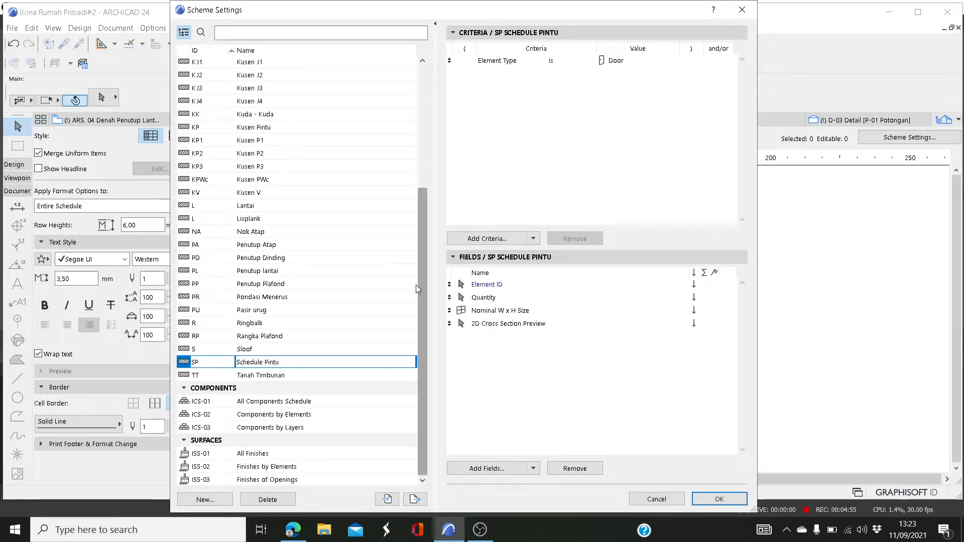
pyautogui.click(491, 470)
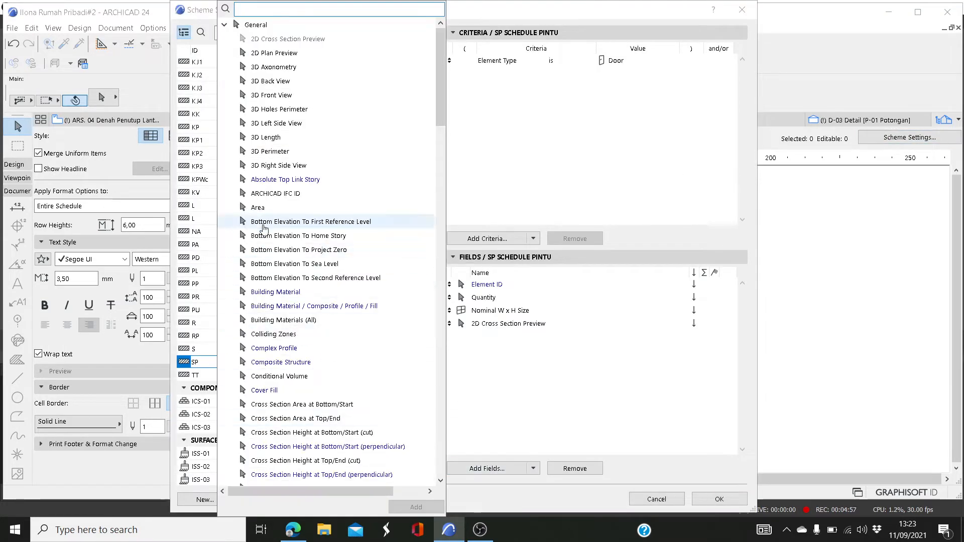
pyautogui.scroll(-4, 263, 307)
pyautogui.scroll(4, 264, 308)
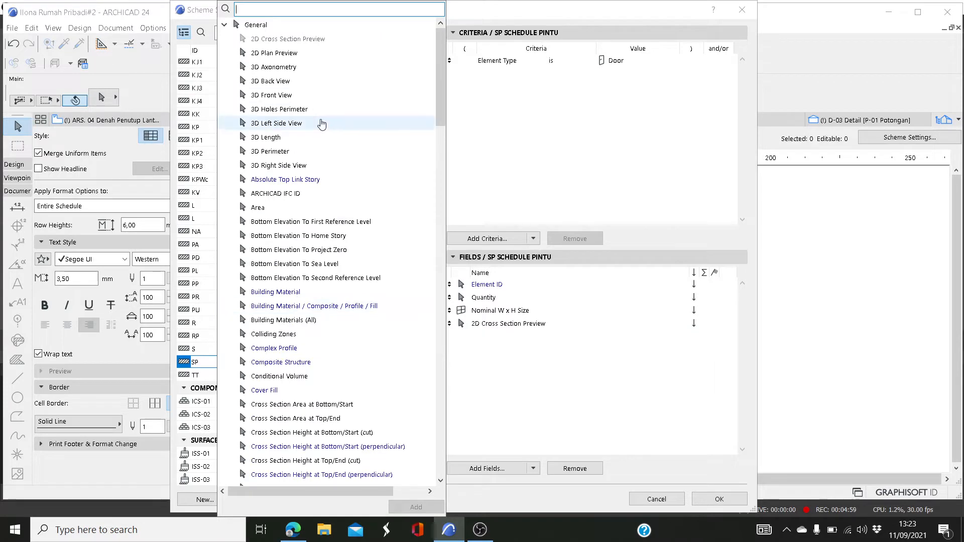
pyautogui.doubleClick(274, 53)
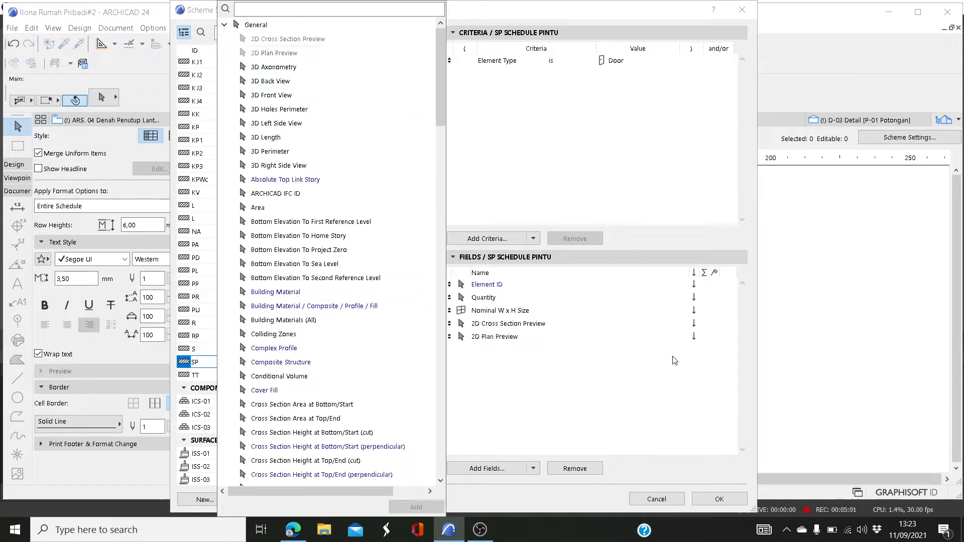
pyautogui.click(711, 502)
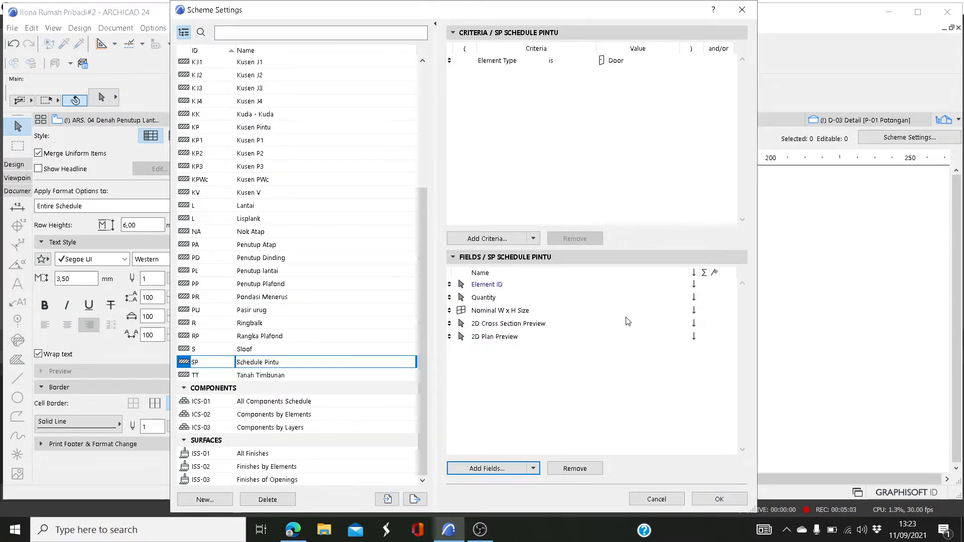
pyautogui.click(710, 501)
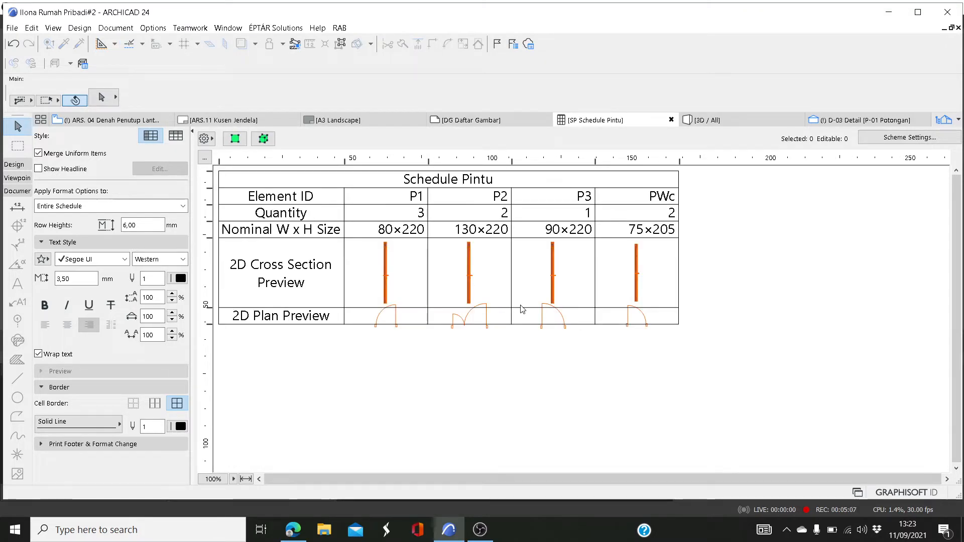
pyautogui.moveTo(210, 323); pyautogui.dragTo(210, 336)
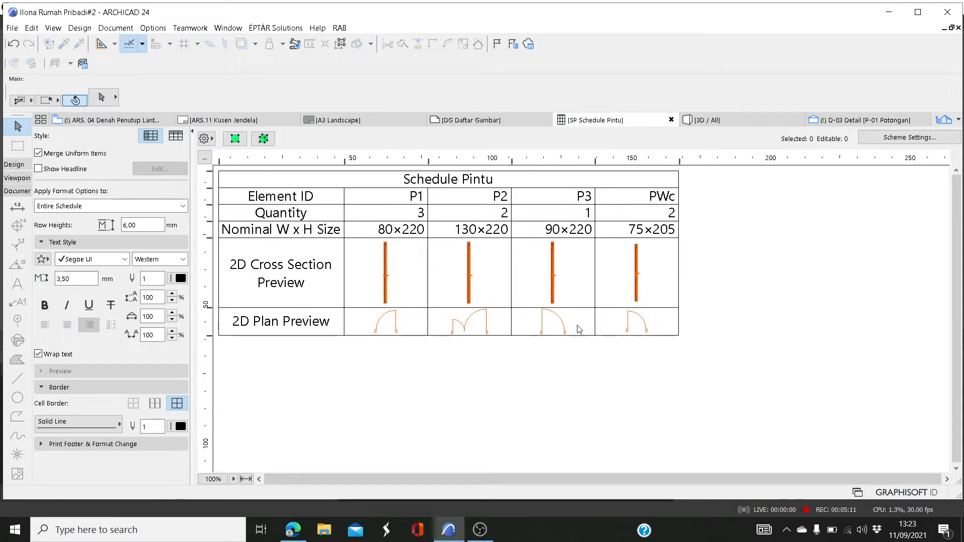
# Step: Add the 3D Front View and 3D Axonometry fields to the Schedule Pintu scheme and accept the settings
pyautogui.click(906, 137)
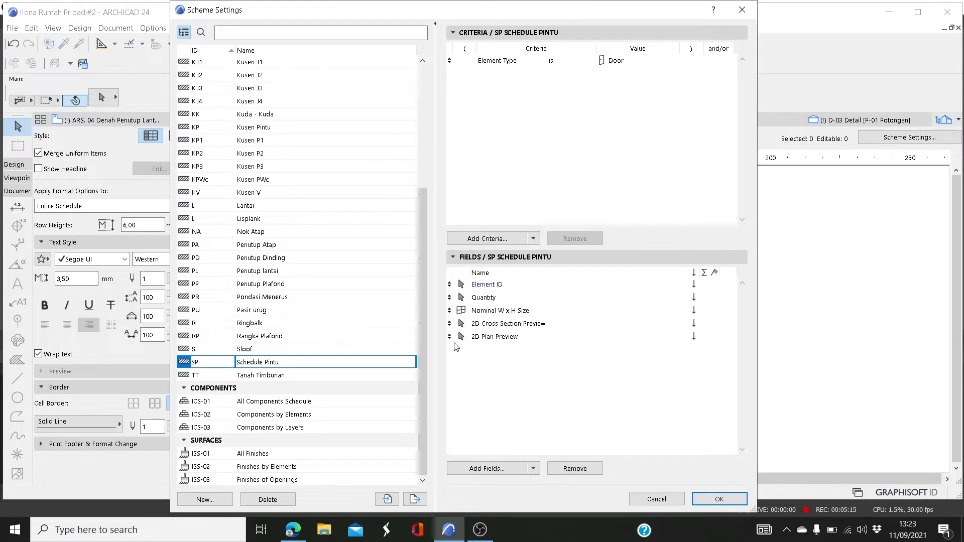
pyautogui.click(484, 469)
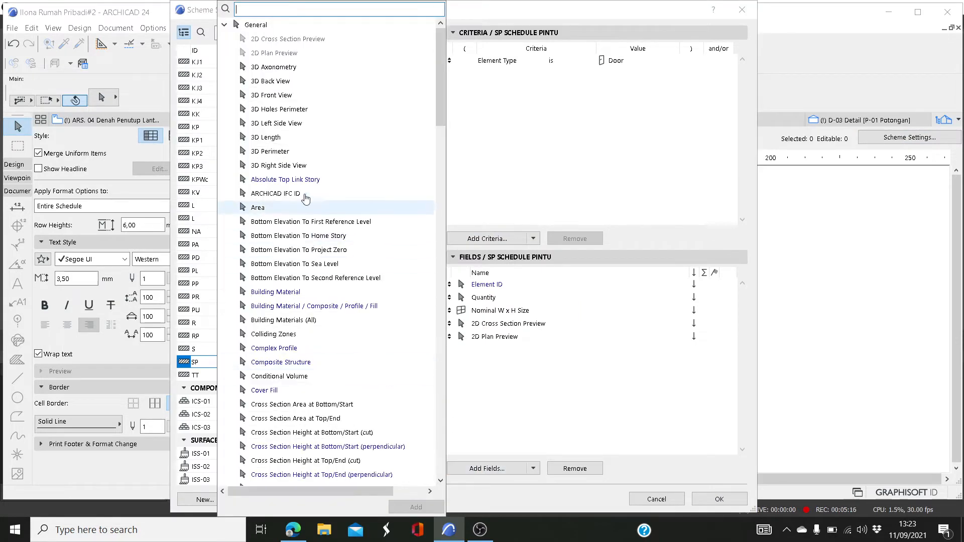
pyautogui.doubleClick(288, 95)
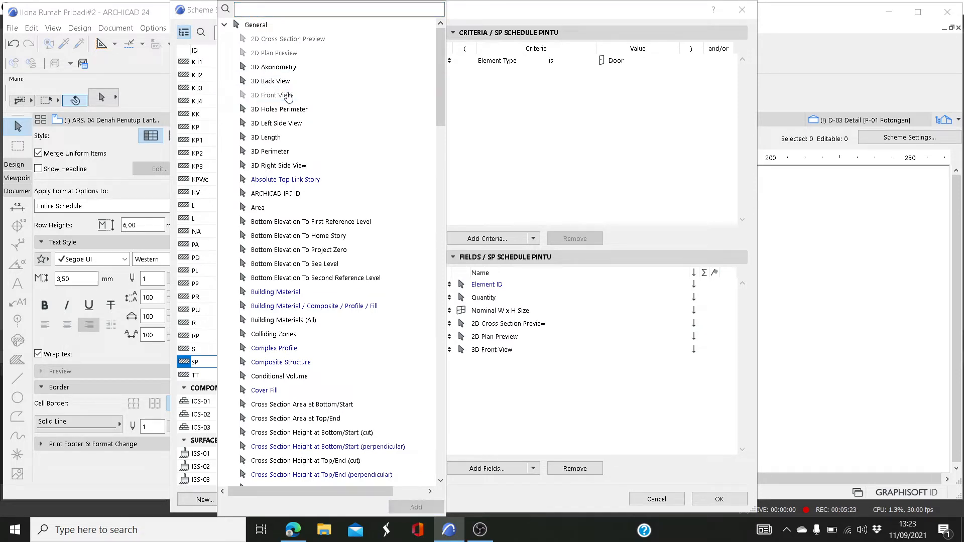
pyautogui.doubleClick(288, 69)
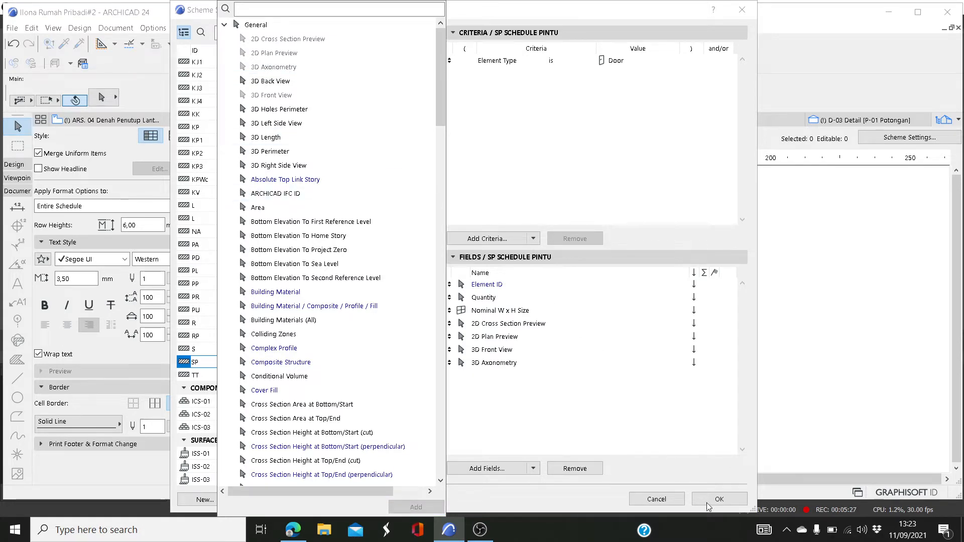
pyautogui.click(706, 504)
pyautogui.click(707, 503)
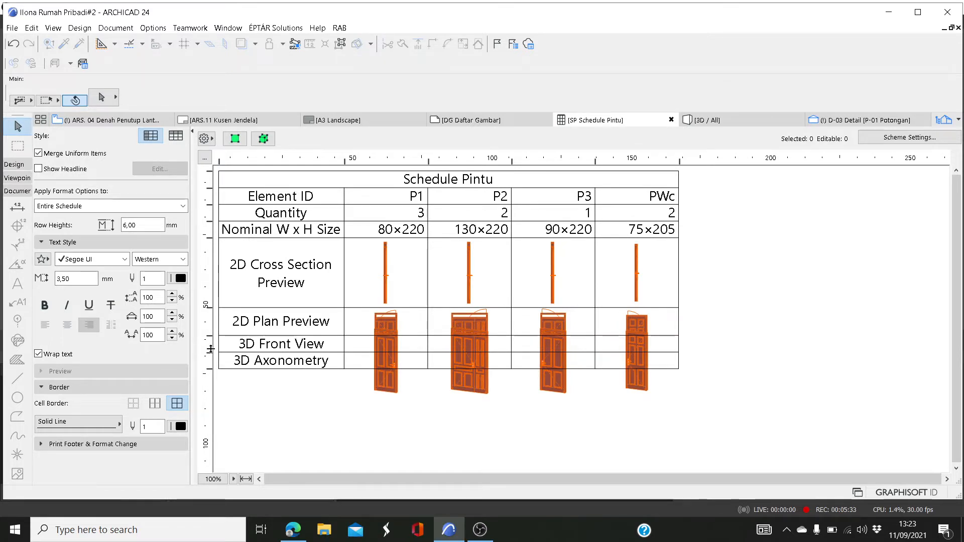
# Step: Increase the heights of the 3D Front View and 3D Axonometry rows to fit the door images, and display the schedule at 75%
pyautogui.moveTo(211, 349); pyautogui.dragTo(211, 425)
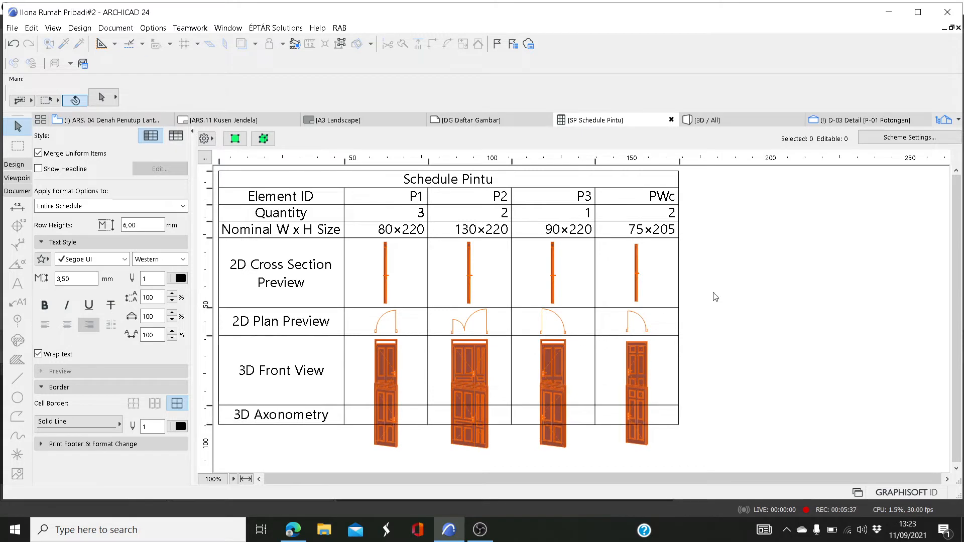
pyautogui.moveTo(210, 424); pyautogui.dragTo(210, 472)
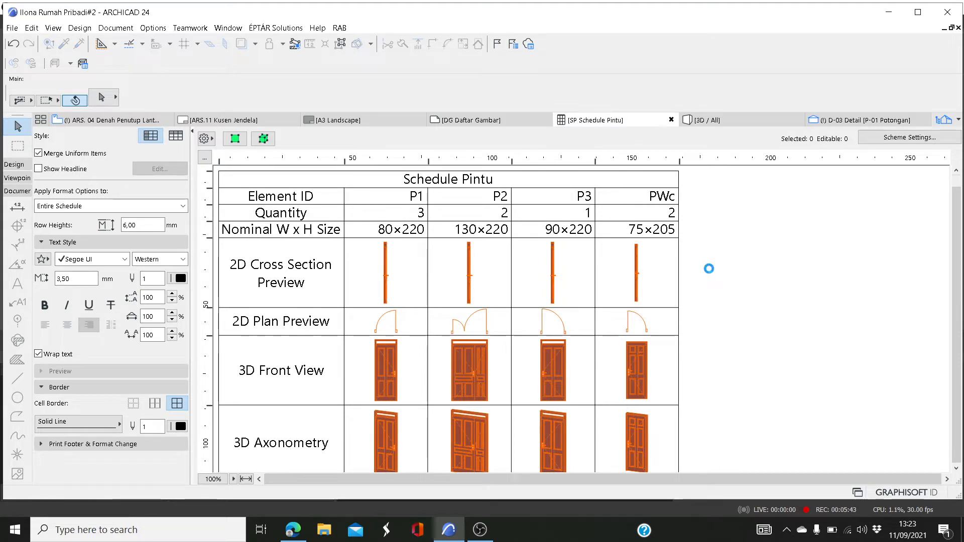
pyautogui.scroll(-1, 709, 268)
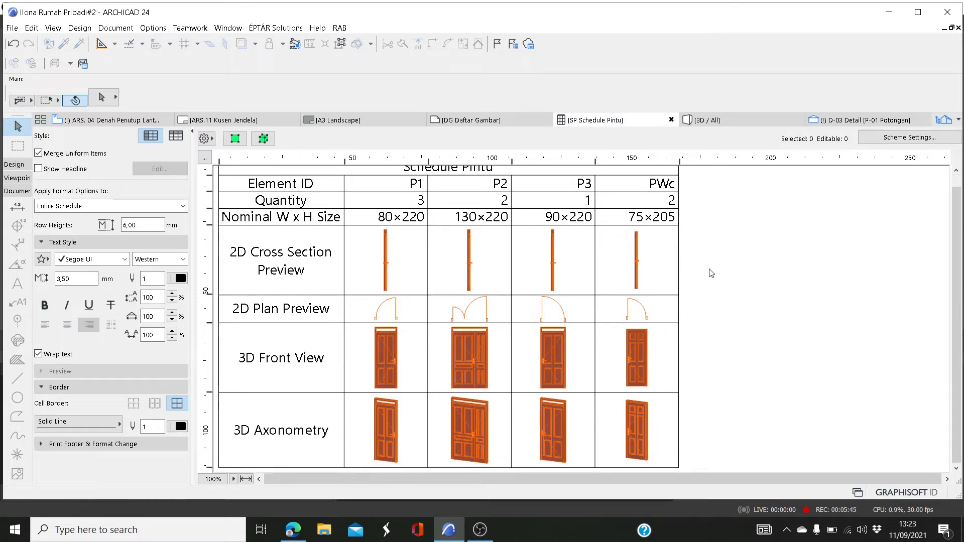
pyautogui.click(233, 480)
pyautogui.click(246, 491)
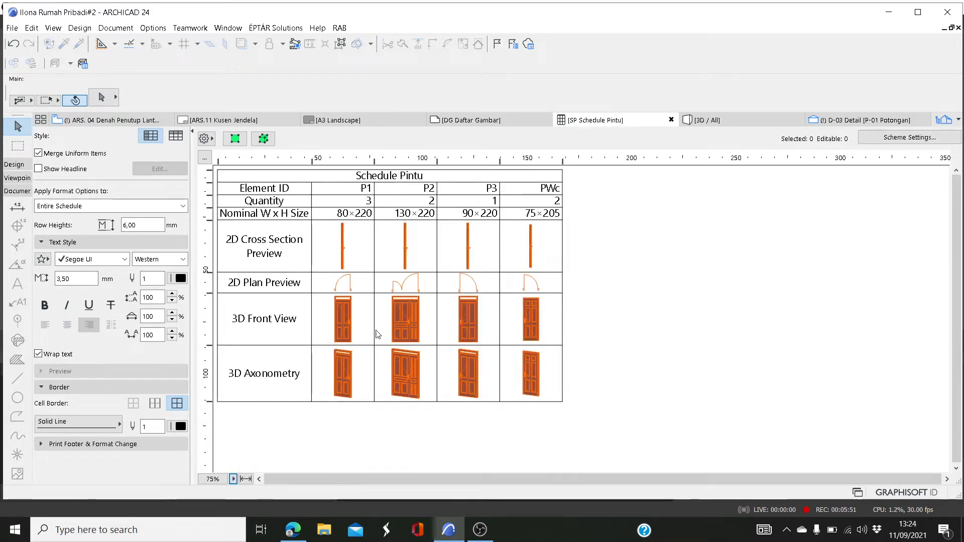
# Step: Turn on automatic dimensions for the door previews in the 2D Cross Section Preview row
pyautogui.click(327, 248)
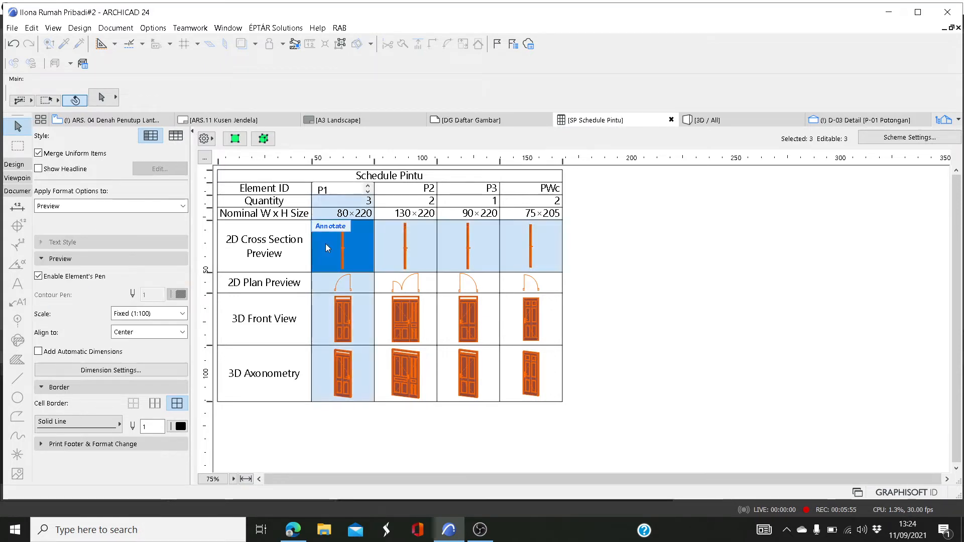
pyautogui.click(40, 353)
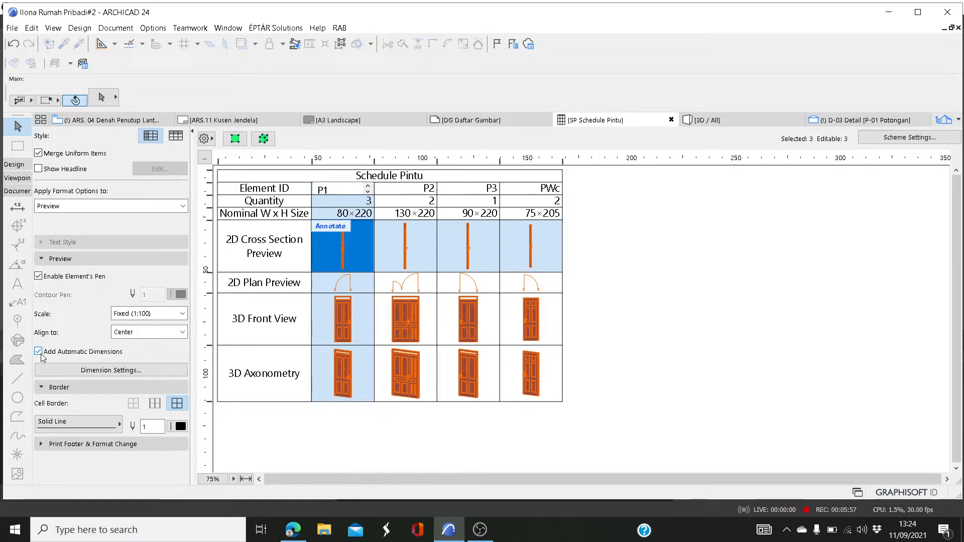
pyautogui.click(608, 233)
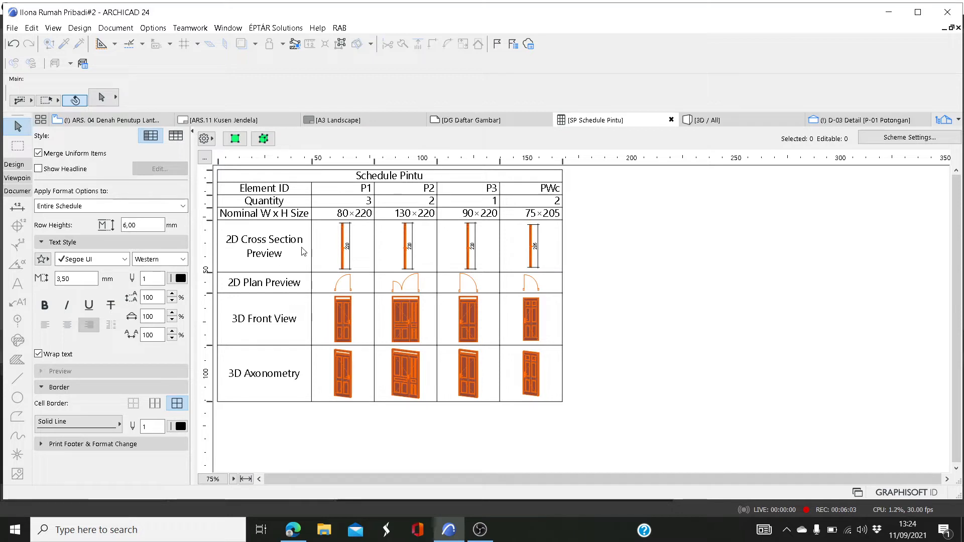
# Step: Set the scale of the schedule's door previews to a fixed 1:50
pyautogui.click(319, 249)
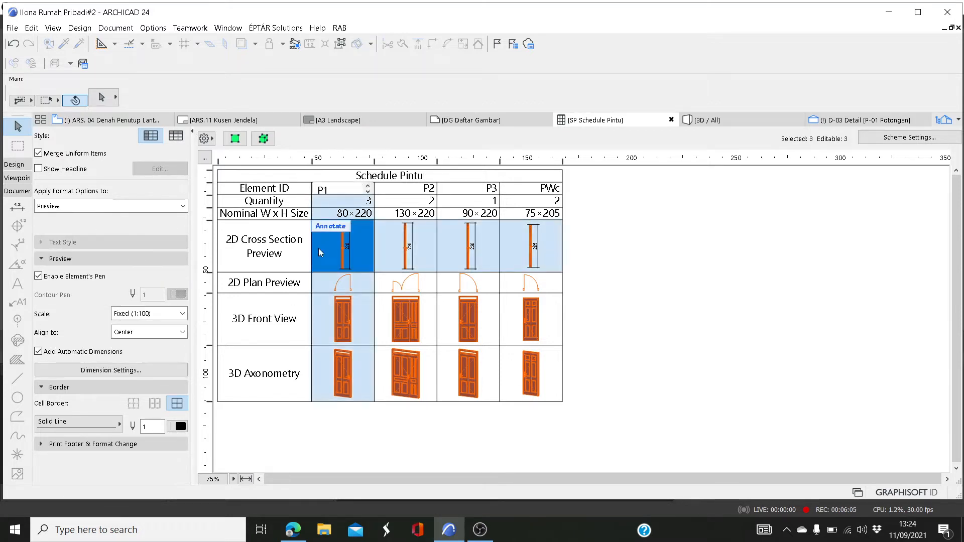
pyautogui.click(173, 312)
pyautogui.click(155, 357)
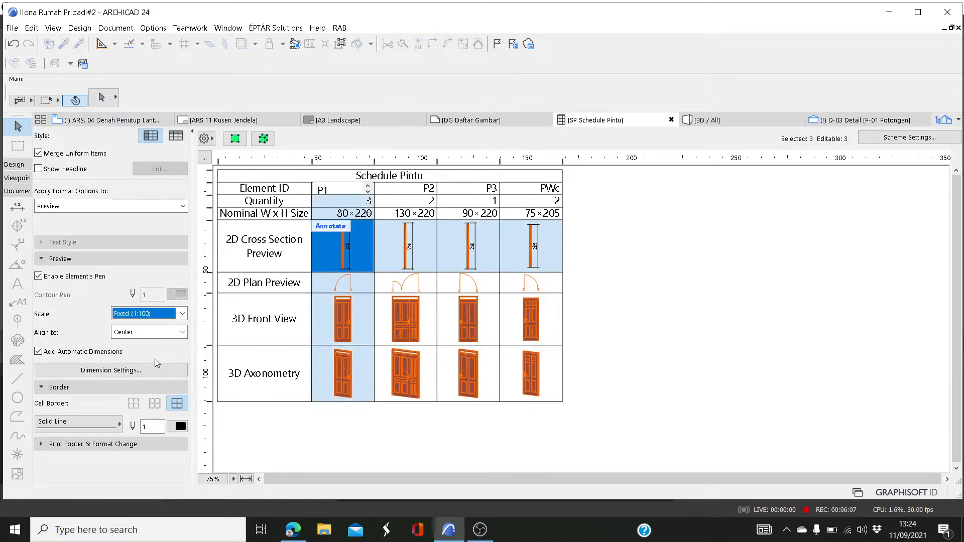
pyautogui.click(502, 174)
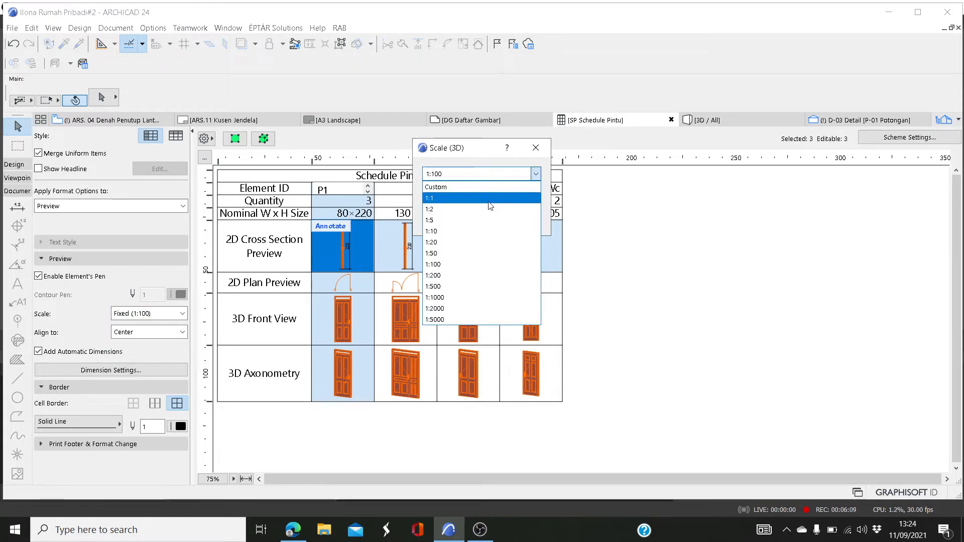
pyautogui.click(457, 254)
pyautogui.click(508, 224)
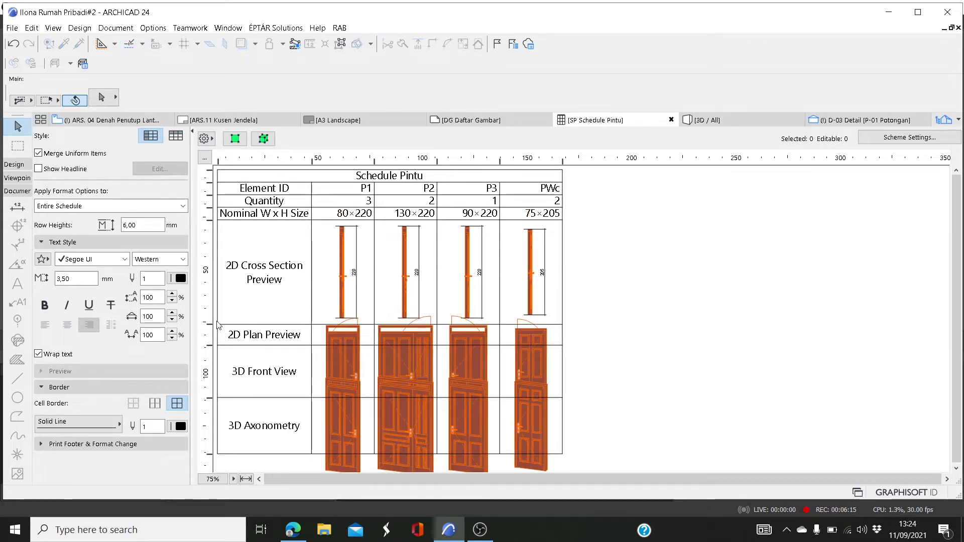
# Step: Increase the heights of the 2D Cross Section Preview, 2D Plan Preview, 3D Front View and 3D Axonometry rows to fit the larger door previews
pyautogui.moveTo(208, 346); pyautogui.dragTo(208, 366)
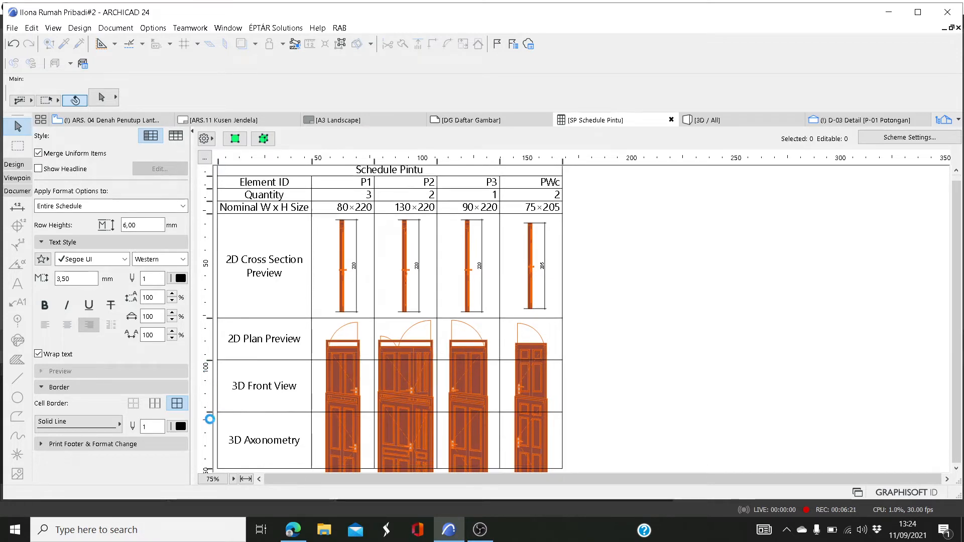
pyautogui.moveTo(209, 411); pyautogui.dragTo(210, 462)
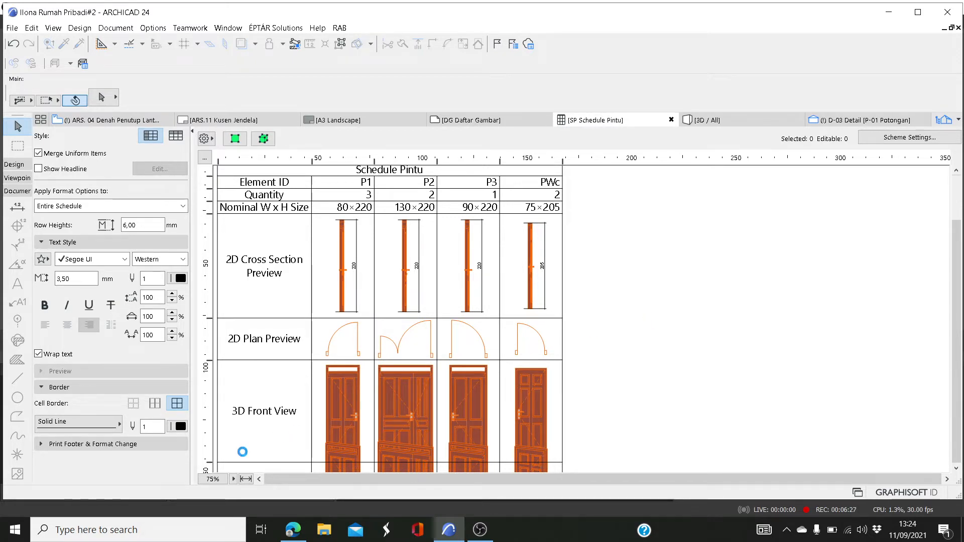
pyautogui.scroll(-2, 242, 452)
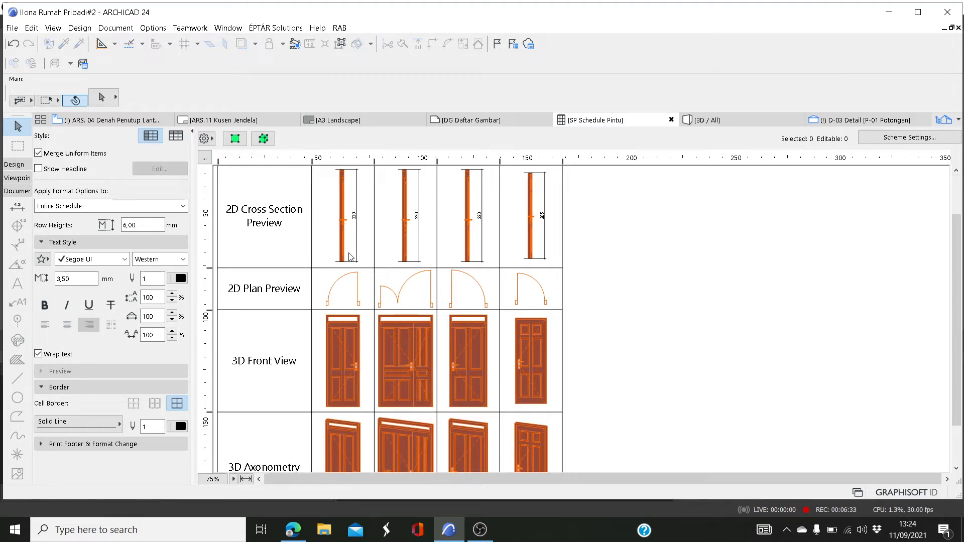
# Step: Try dimension line distances of 150 and 500 for the automatic dimensions in the 2D Cross Section Preview row
pyautogui.click(337, 190)
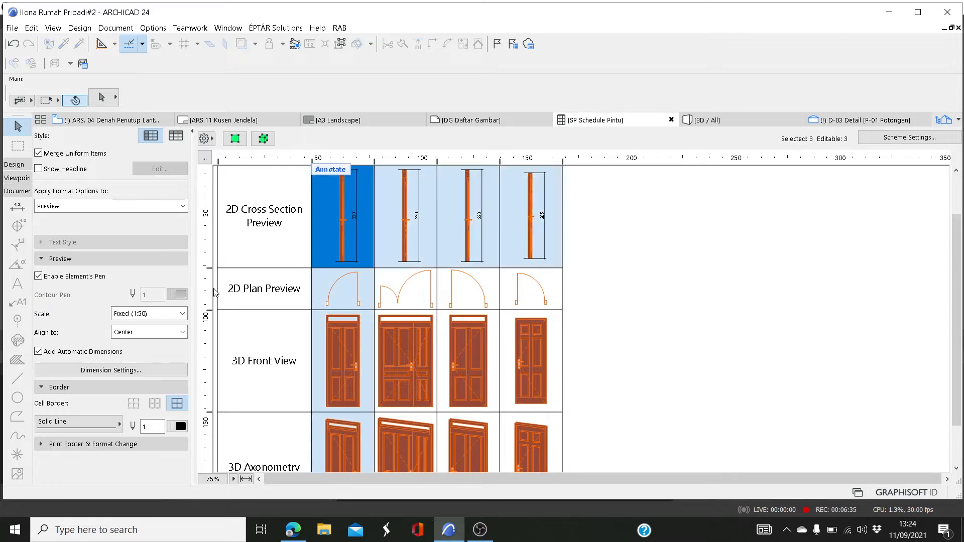
pyautogui.click(138, 370)
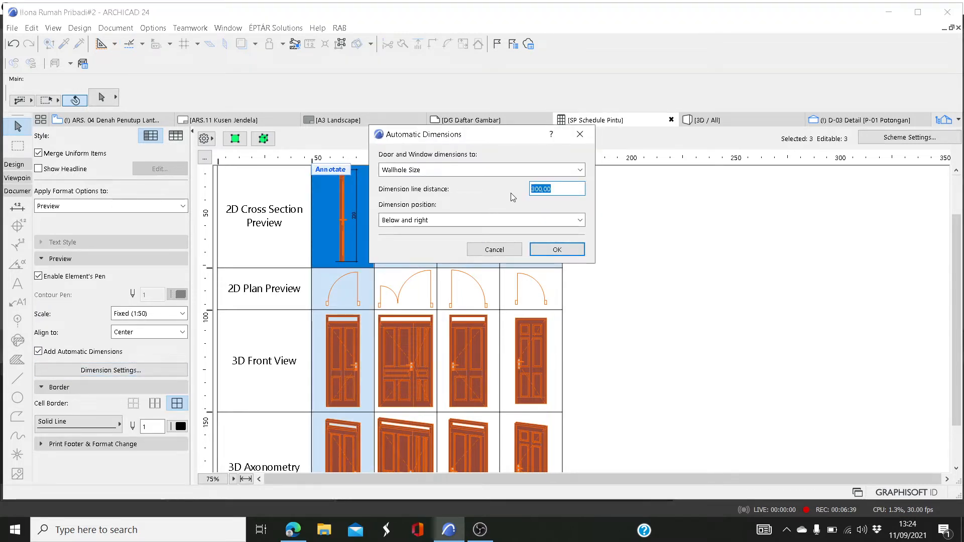
pyautogui.write('150')
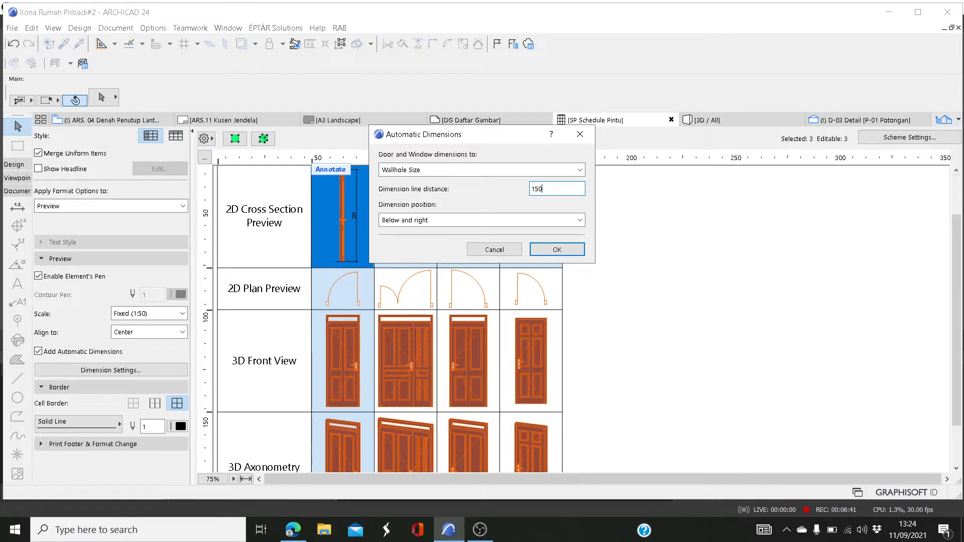
pyautogui.press('Return')
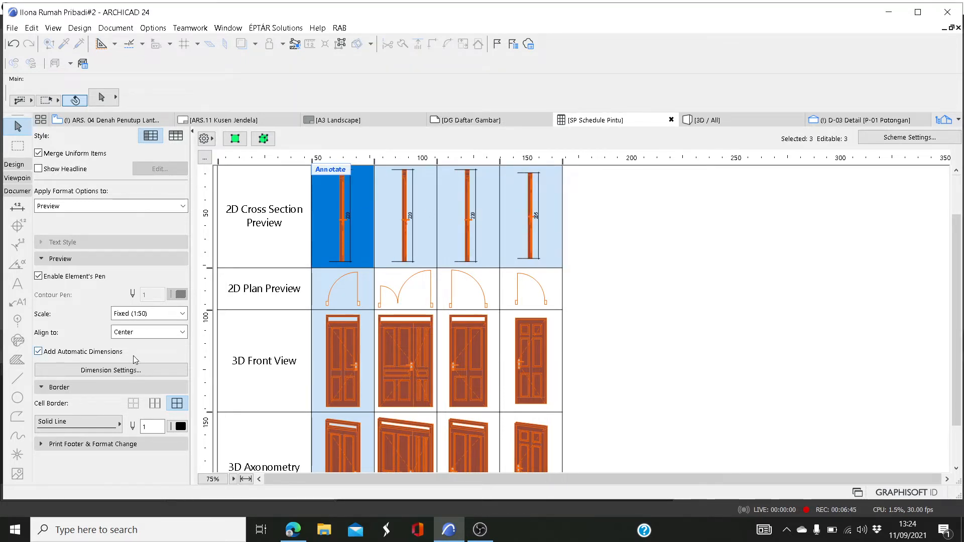
pyautogui.click(113, 369)
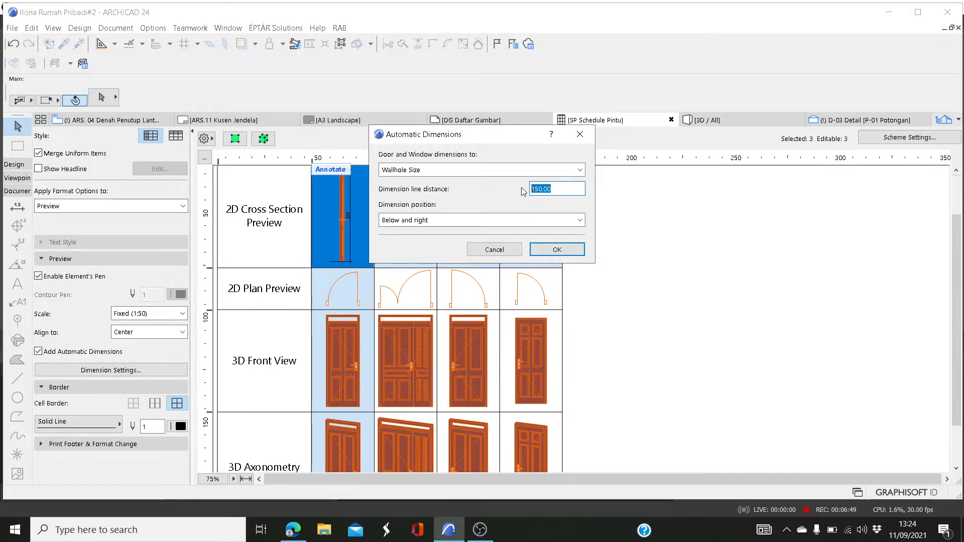
pyautogui.write('50')
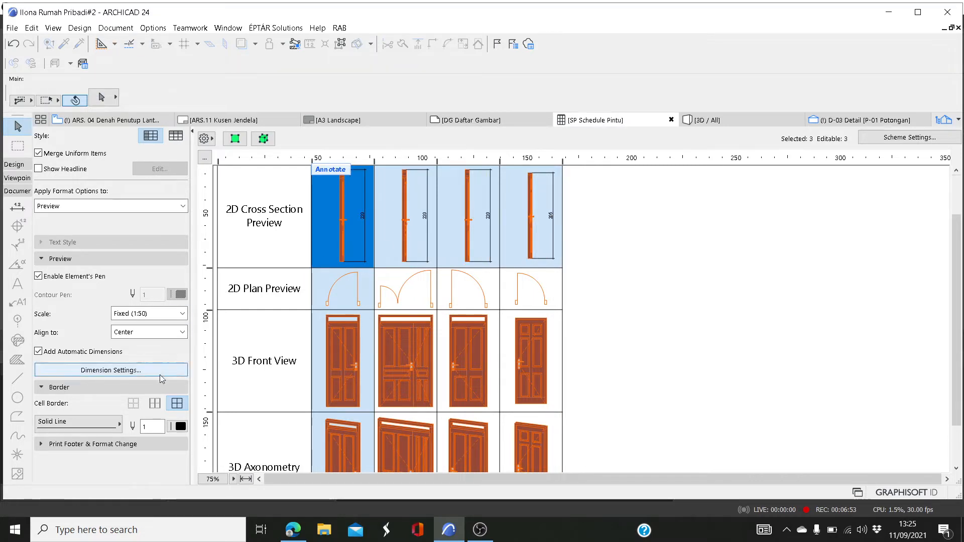
# Step: Set the dimension line distance of the 2D Cross Section Preview row to 650 and deselect the row
pyautogui.click(110, 370)
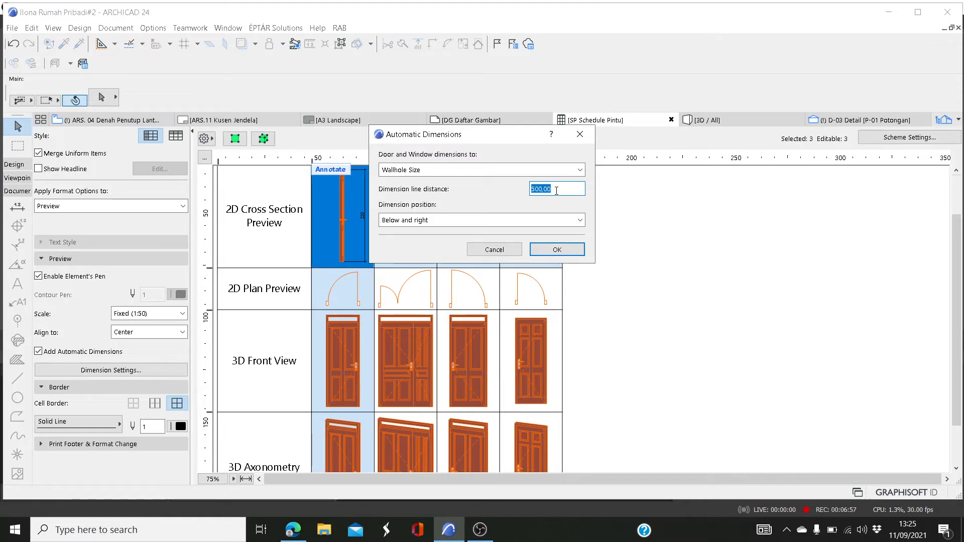
pyautogui.write('650')
pyautogui.press('Return')
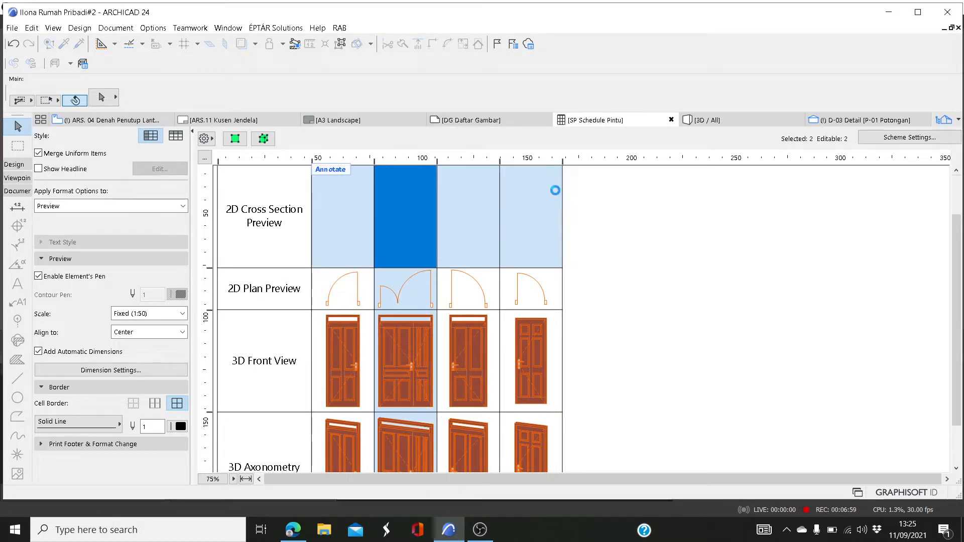
pyautogui.click(595, 211)
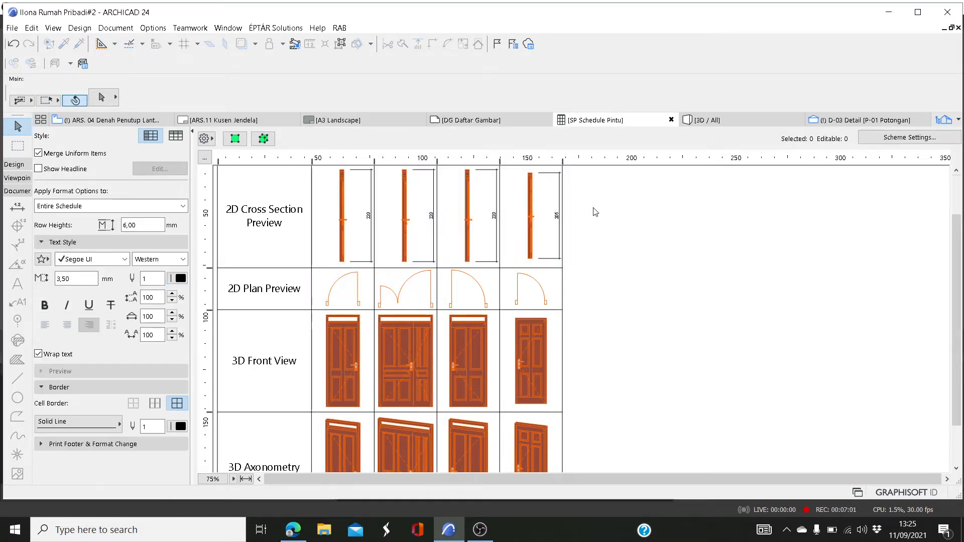
# Step: Turn on automatic dimensions for the 2D Plan Preview row with a dimension line distance of 650, and make the row tall enough for them
pyautogui.click(317, 287)
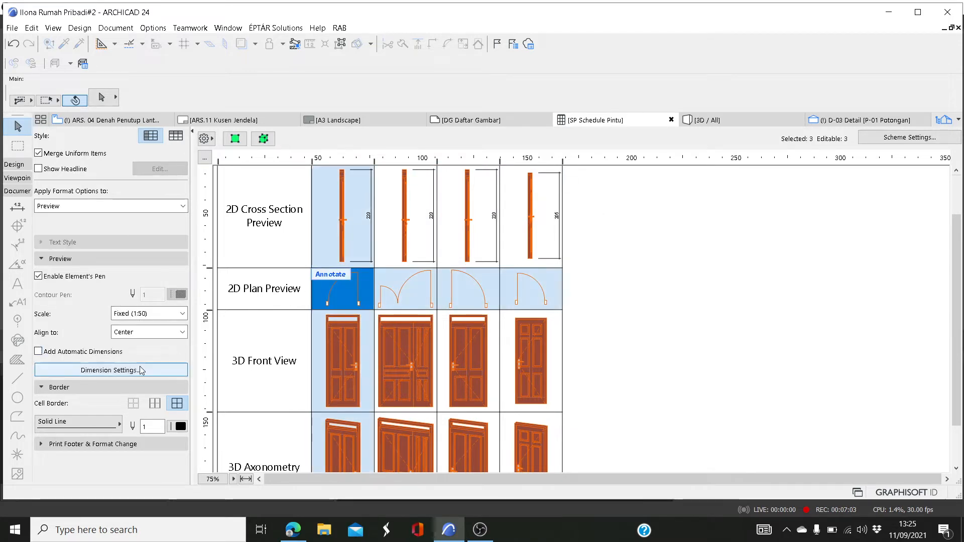
pyautogui.click(97, 353)
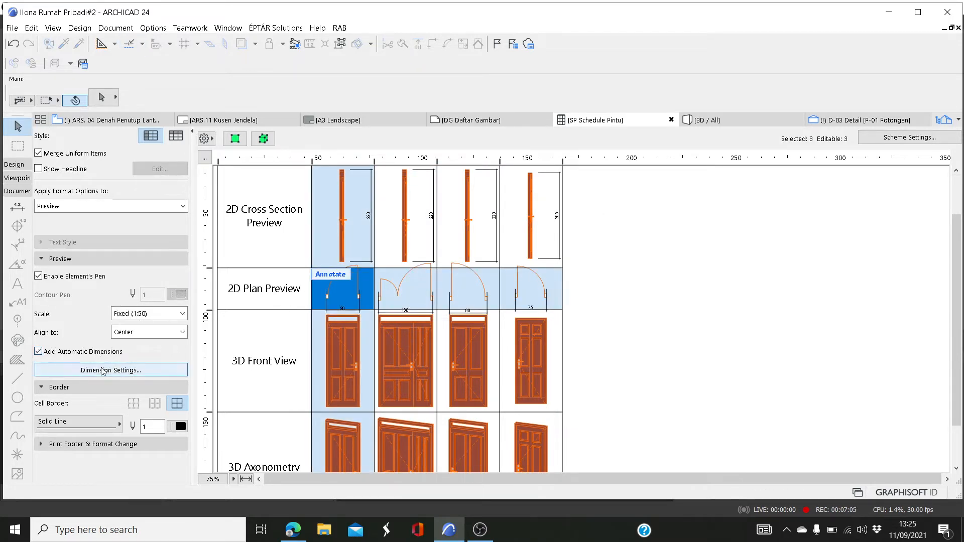
pyautogui.click(102, 370)
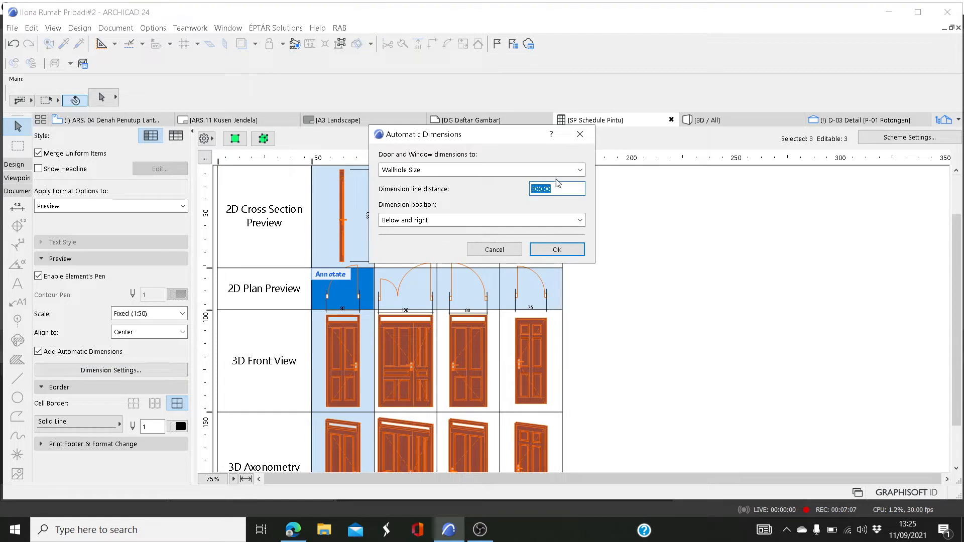
pyautogui.write('650')
pyautogui.press('Return')
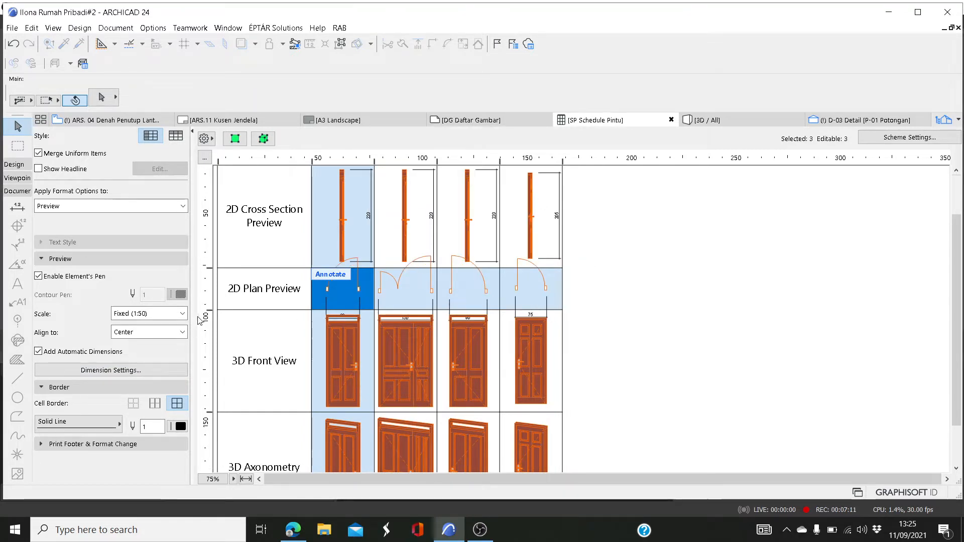
pyautogui.doubleClick(211, 310)
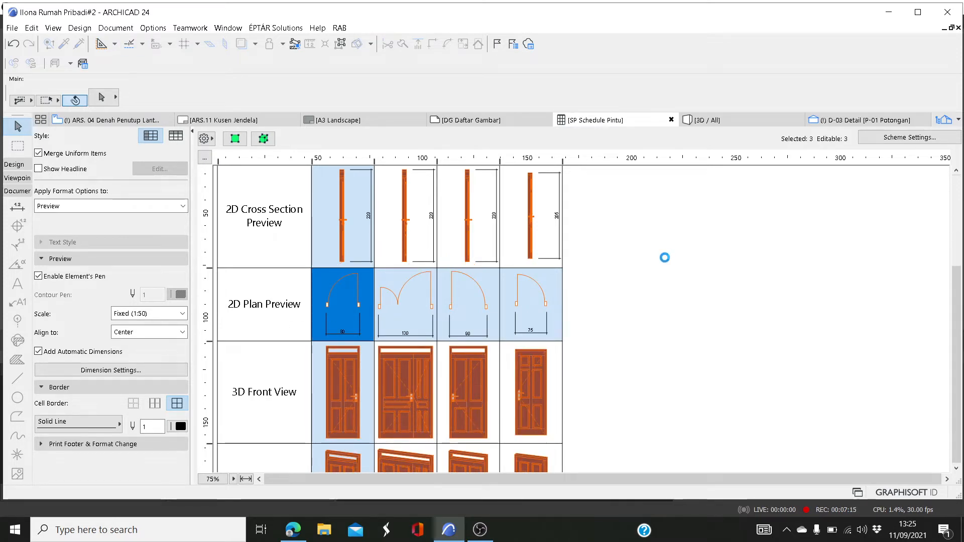
# Step: Turn on automatic dimensions for the 3D Front View row with a dimension line distance of 650, and make the row tall enough for them
pyautogui.scroll(-3, 664, 257)
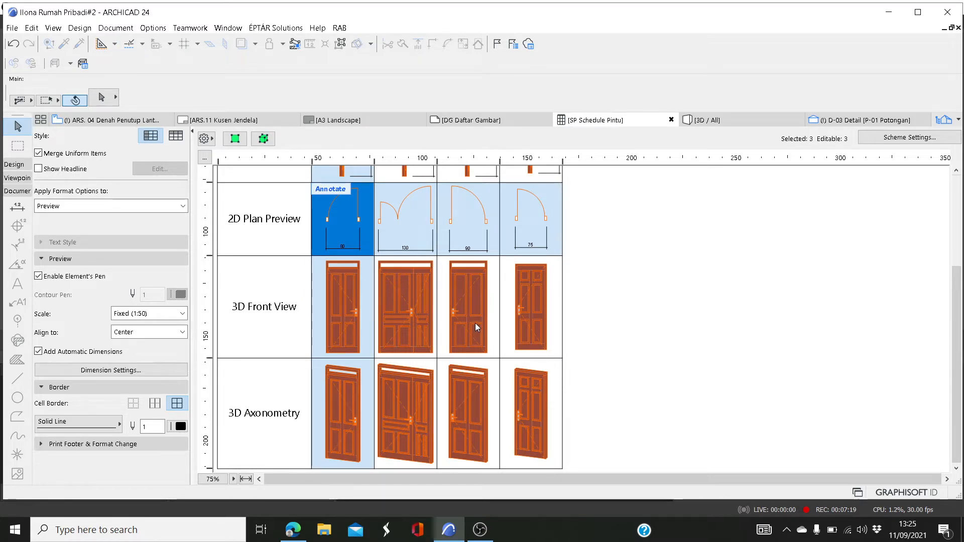
pyautogui.click(327, 304)
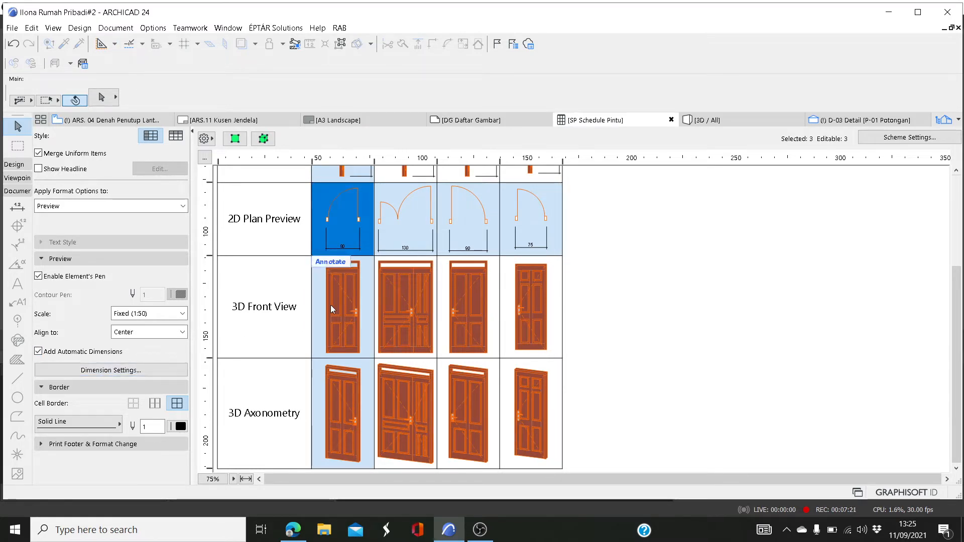
pyautogui.click(86, 352)
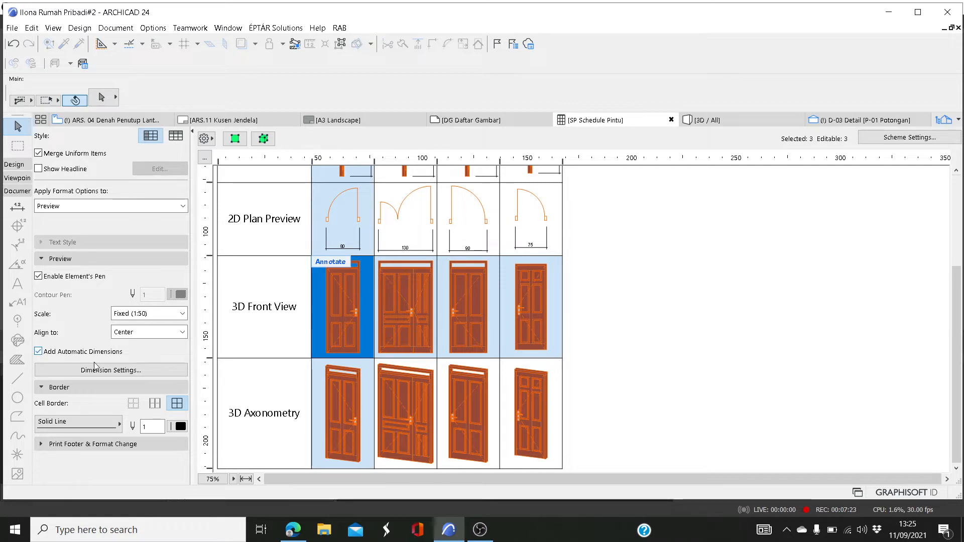
pyautogui.click(98, 370)
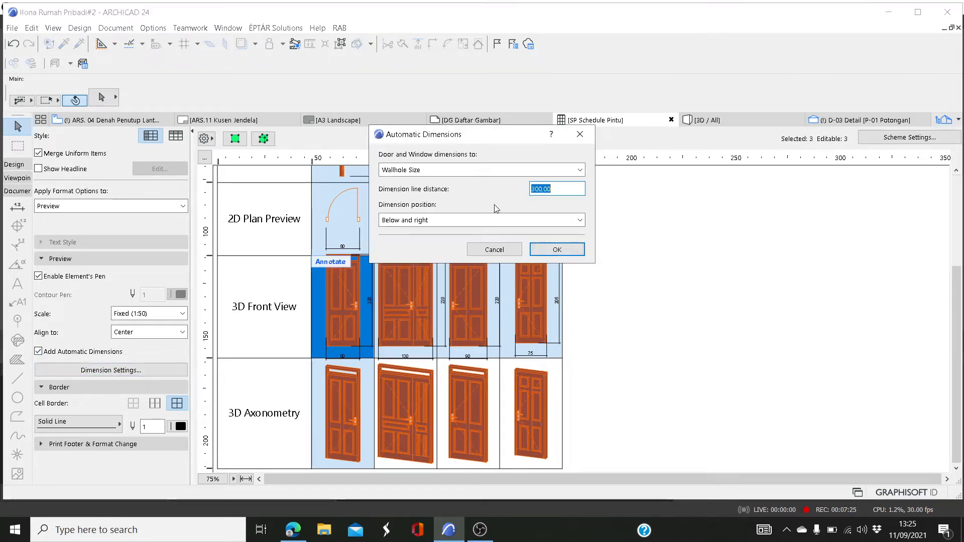
pyautogui.write('650')
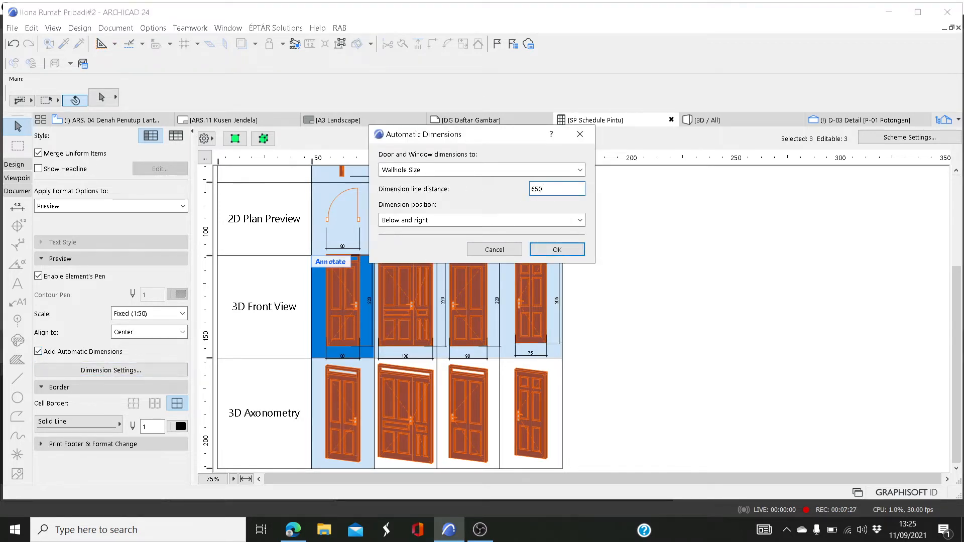
pyautogui.press('Return')
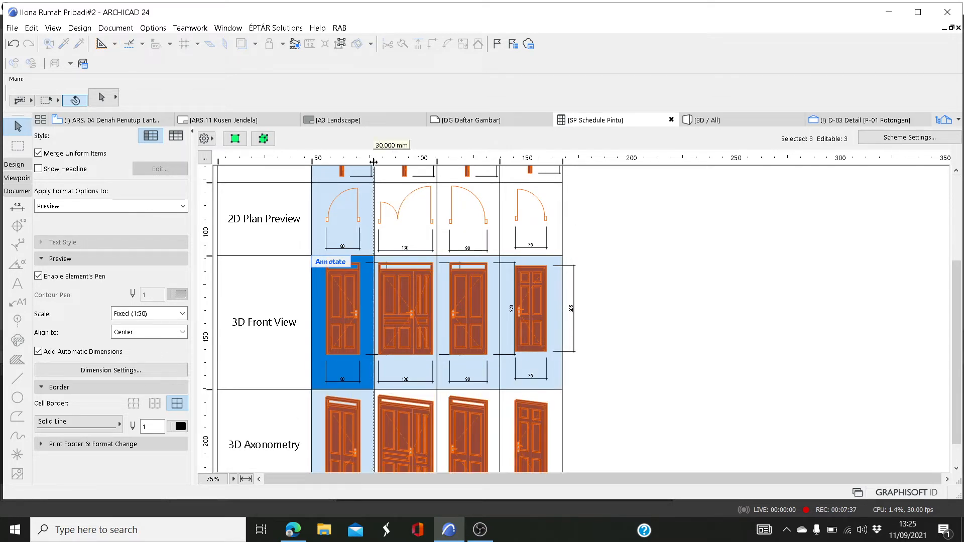
# Step: Widen the P1, P2, P3 and PWc columns so the height dimensions of the 3D Front View fit inside their cells
pyautogui.moveTo(374, 161); pyautogui.dragTo(414, 162)
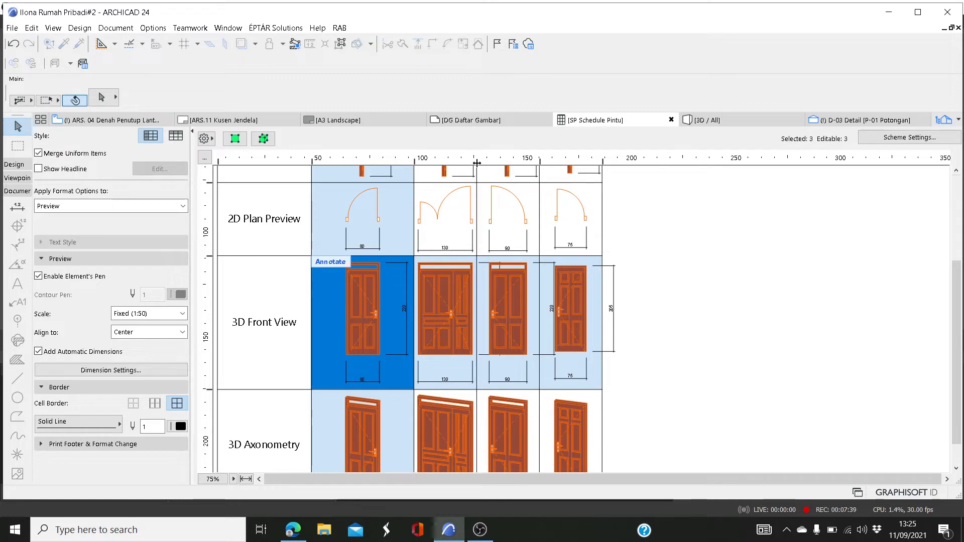
pyautogui.moveTo(477, 161); pyautogui.dragTo(539, 162)
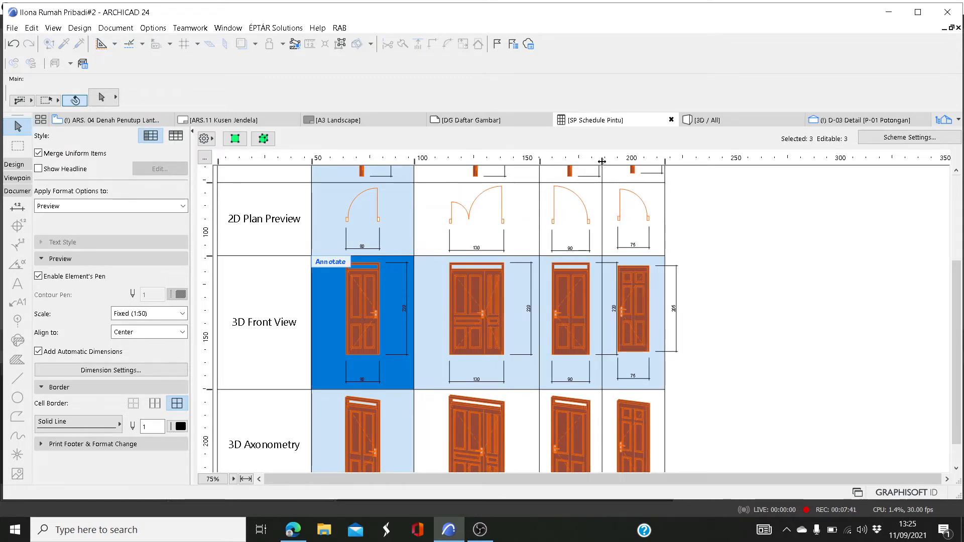
pyautogui.moveTo(601, 161); pyautogui.dragTo(646, 161)
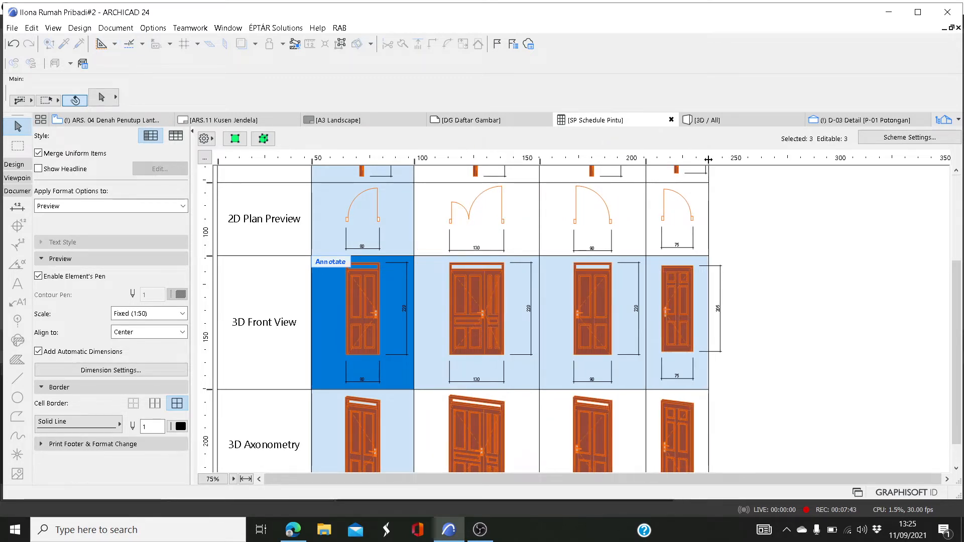
pyautogui.moveTo(708, 161); pyautogui.dragTo(746, 161)
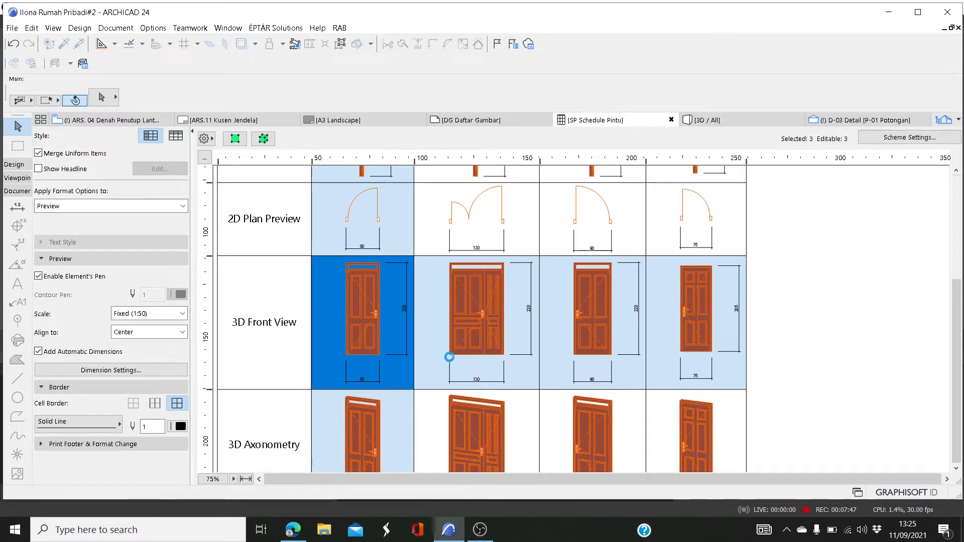
# Step: Turn on automatic dimensions for the 3D Axonometry row with a dimension line distance of 650, and make the row tall enough for them
pyautogui.scroll(-1, 449, 357)
pyautogui.click(332, 400)
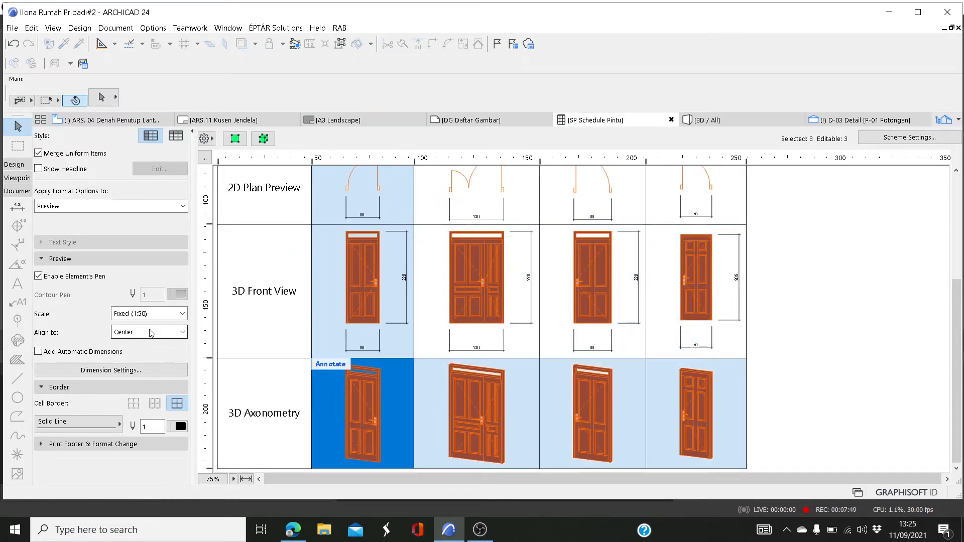
pyautogui.click(78, 352)
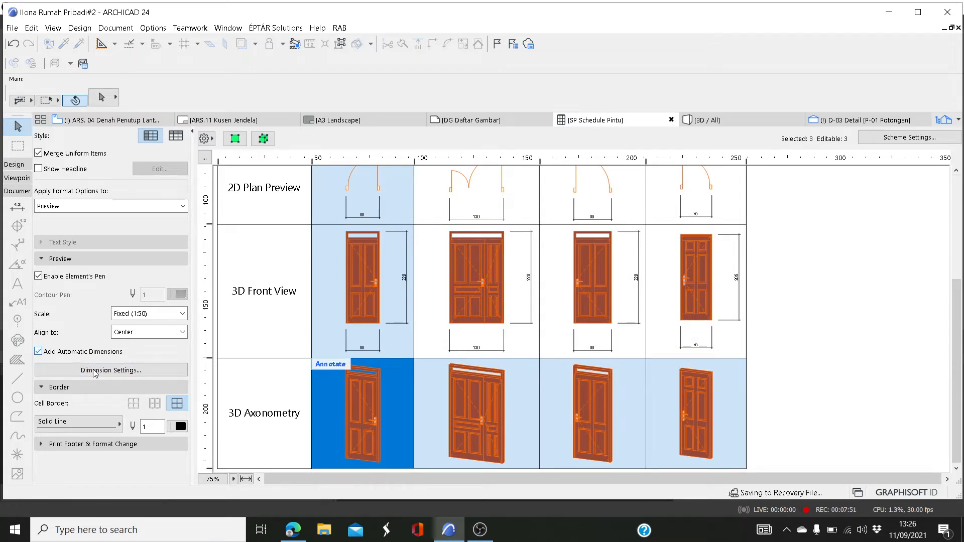
pyautogui.click(38, 351)
pyautogui.click(111, 370)
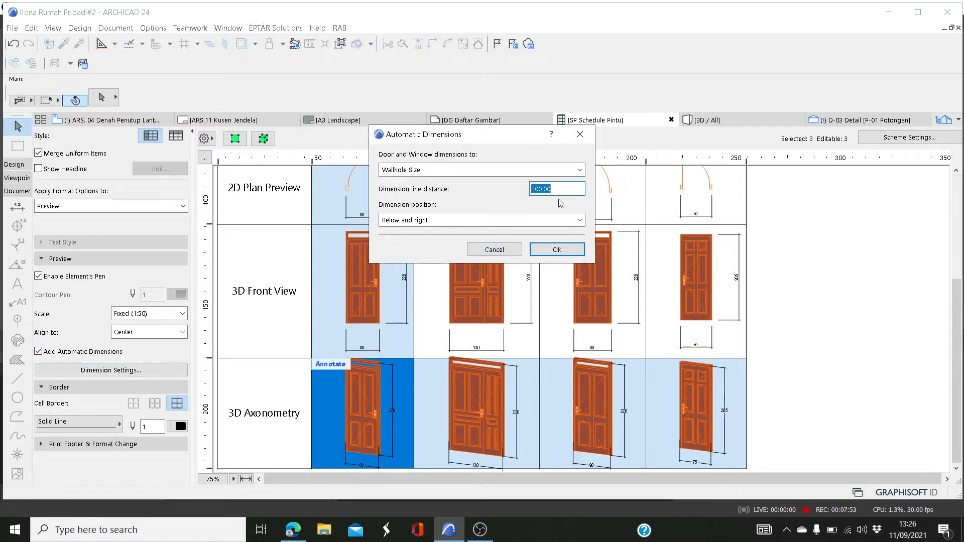
pyautogui.write('500')
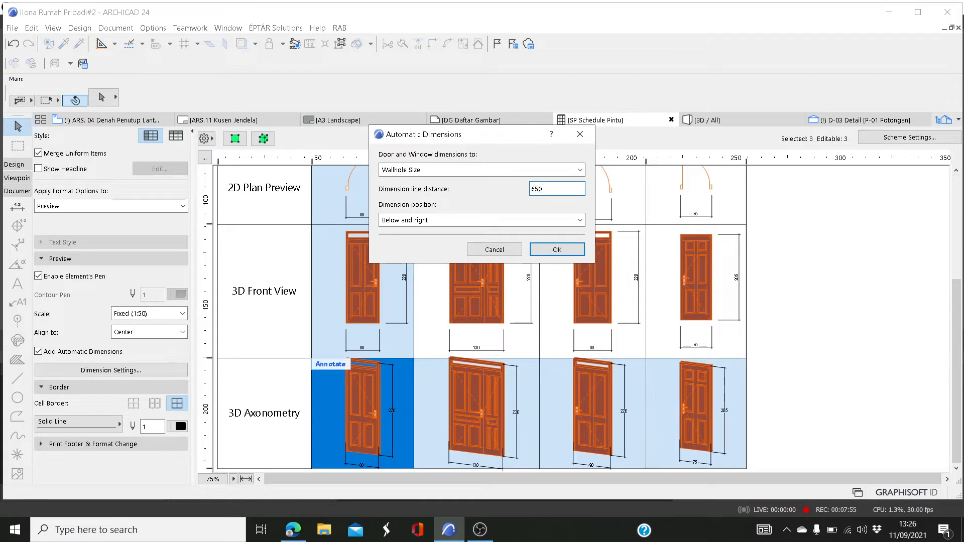
pyautogui.press('Return')
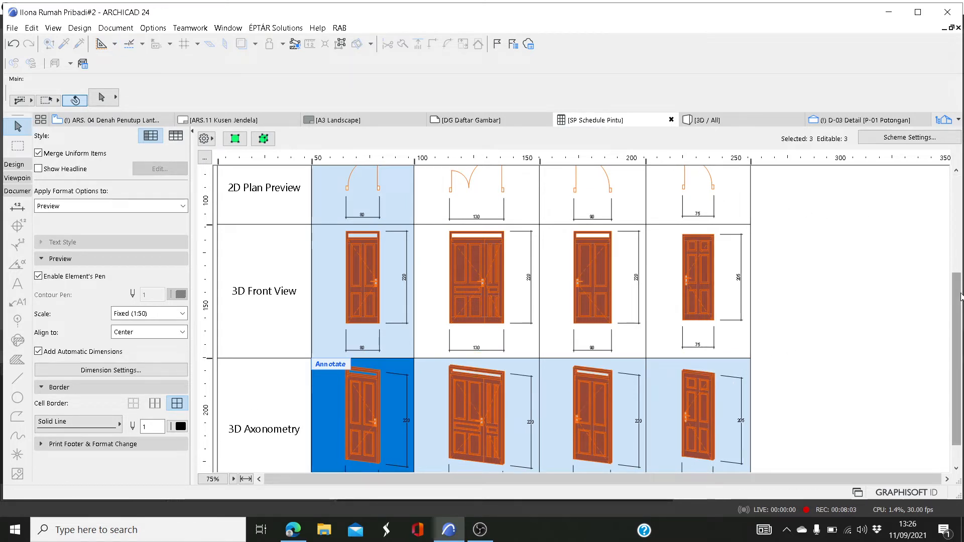
pyautogui.scroll(-1, 954, 388)
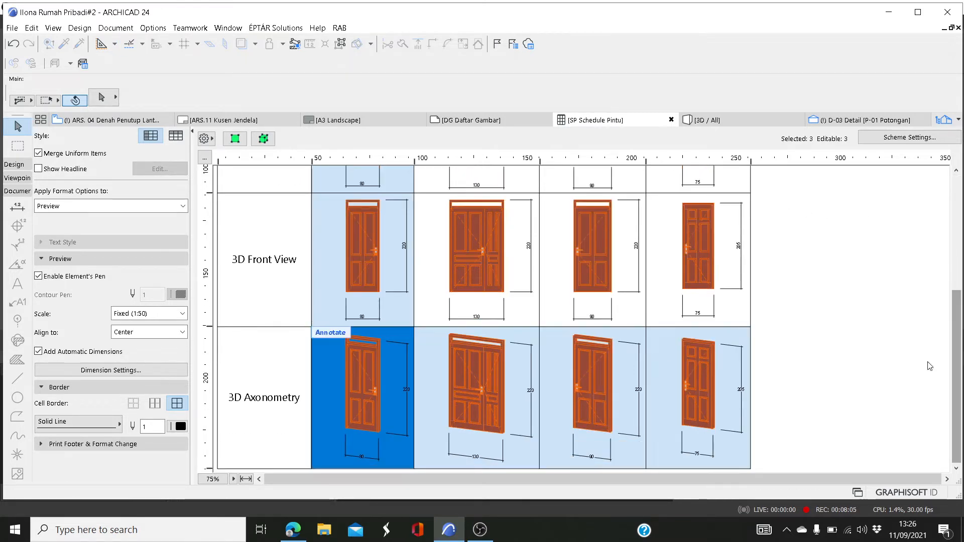
pyautogui.click(860, 357)
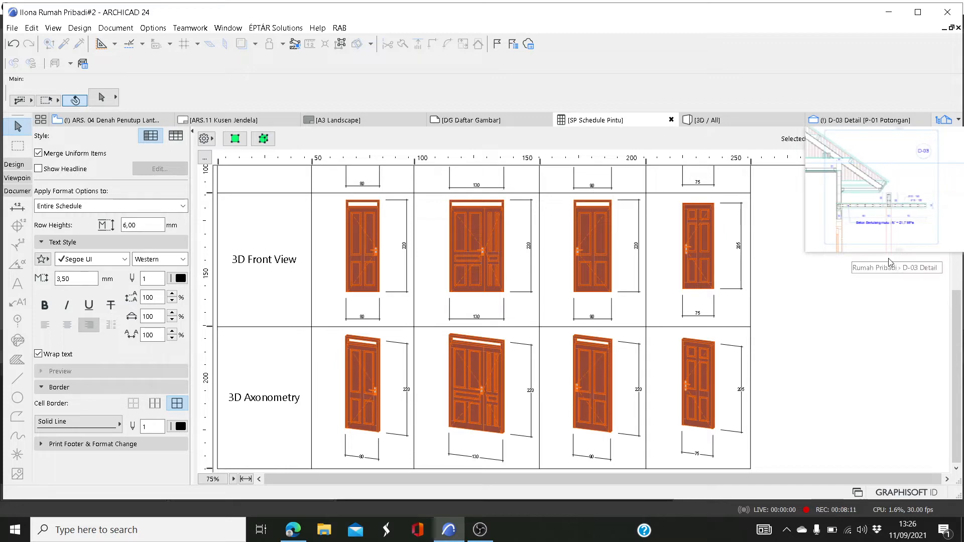
# Step: Add the Custom text 1 field to the end of the Schedule Pintu scheme's fields
pyautogui.click(896, 141)
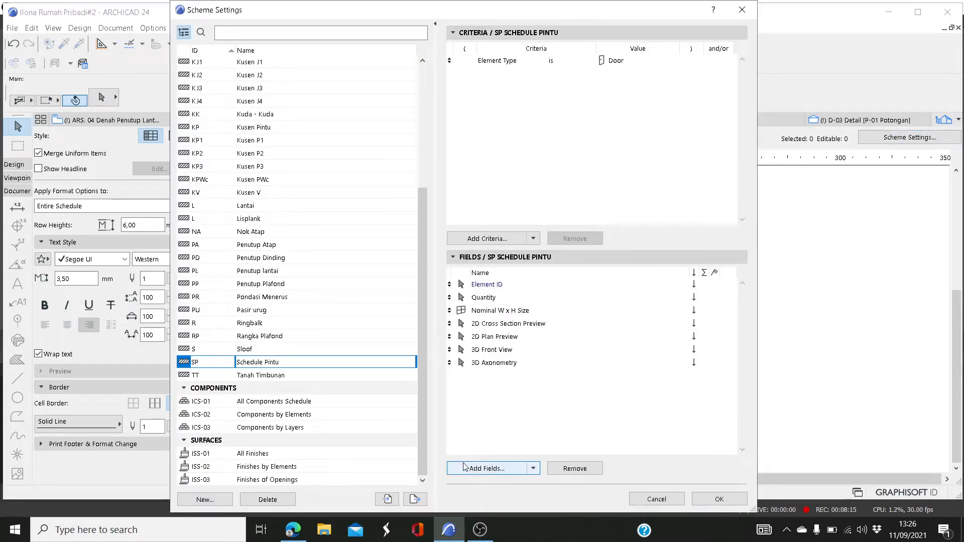
pyautogui.click(484, 468)
pyautogui.scroll(-3, 314, 292)
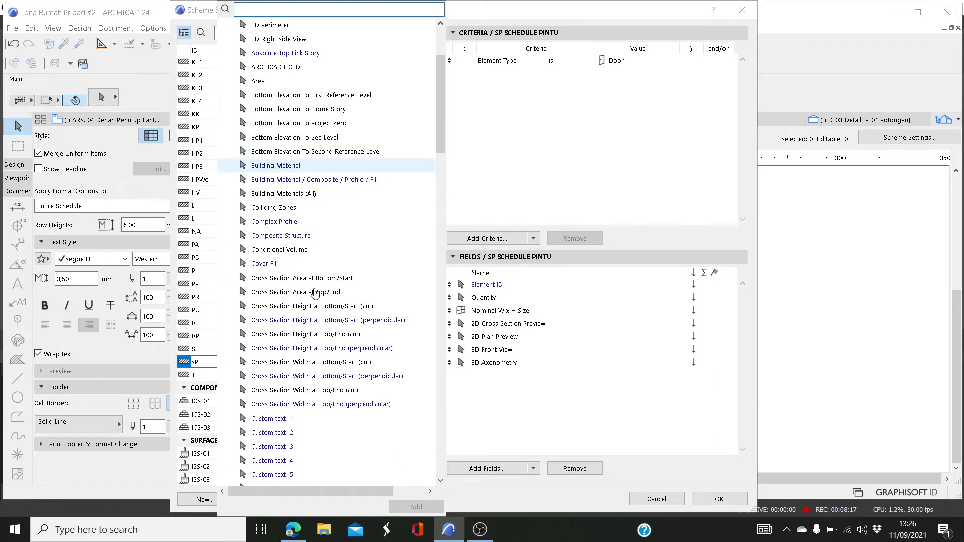
pyautogui.scroll(-6, 315, 292)
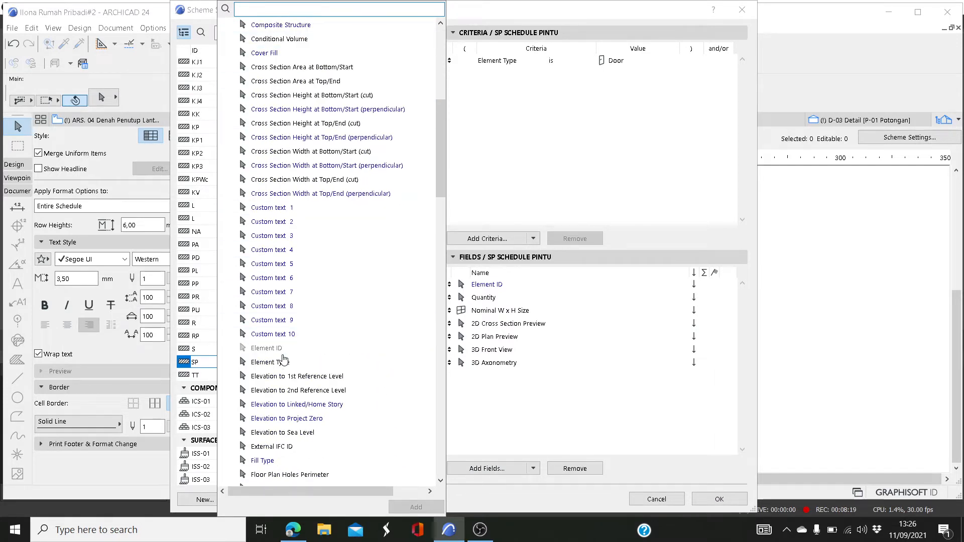
pyautogui.doubleClick(300, 167)
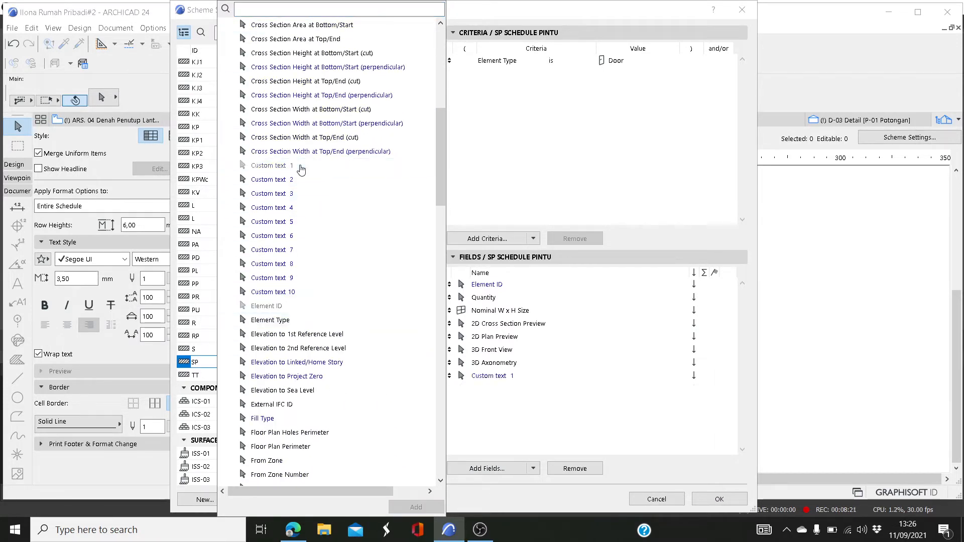
pyautogui.click(708, 502)
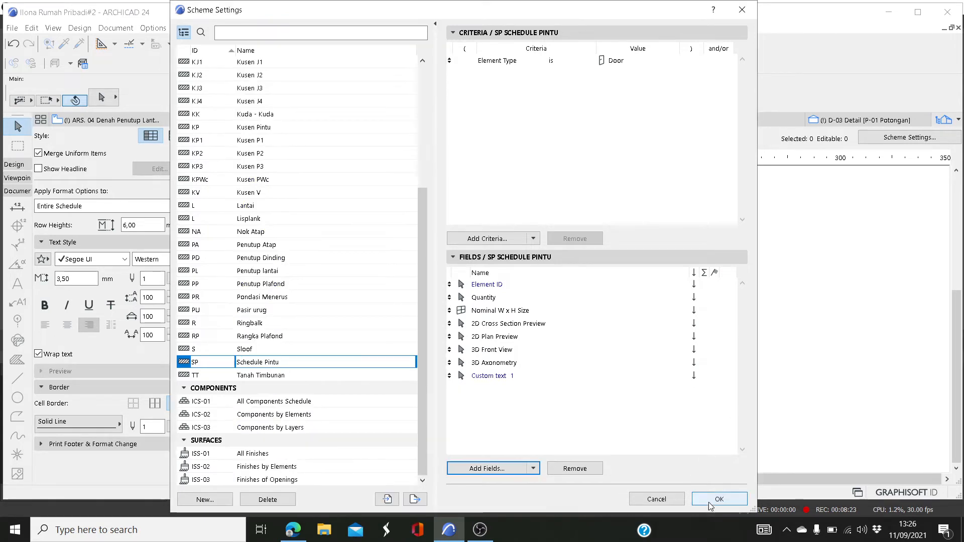
pyautogui.click(709, 502)
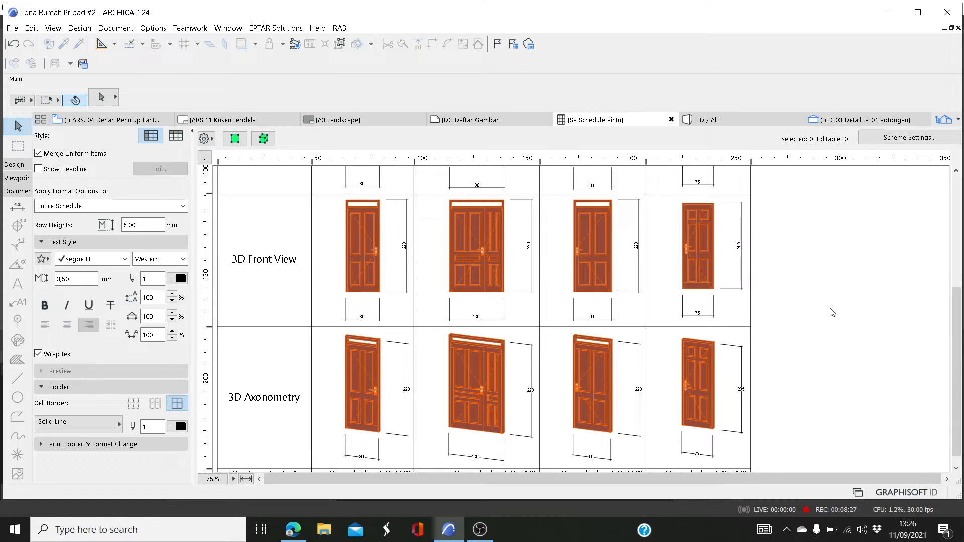
# Step: Set the schedule zoom to 50% and rename the Custom text 1 row header to Material Kusen
pyautogui.scroll(-1, 831, 311)
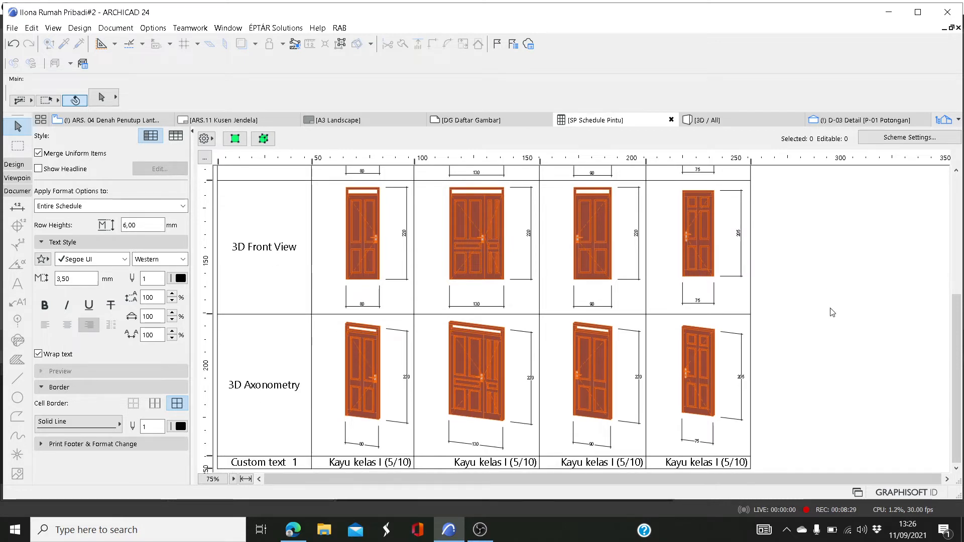
pyautogui.click(297, 464)
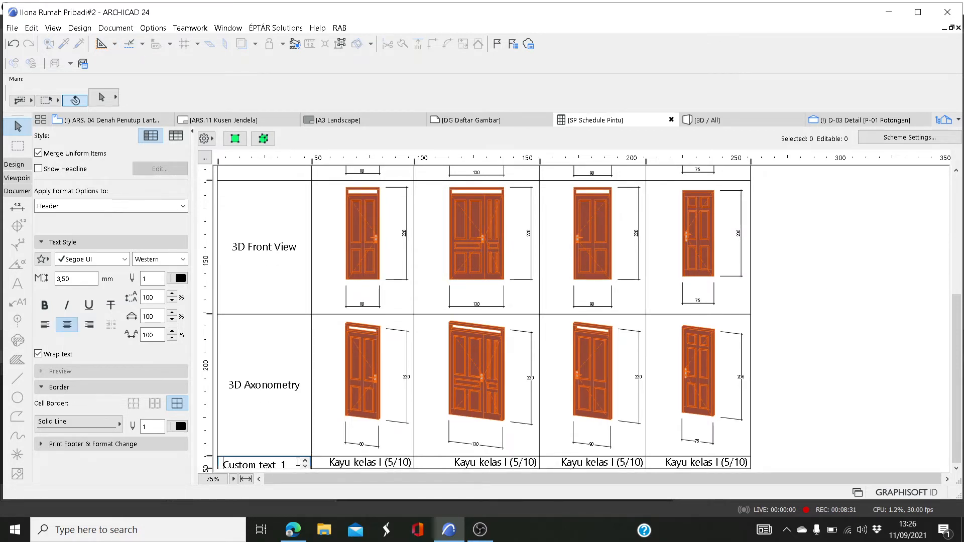
pyautogui.moveTo(294, 465); pyautogui.dragTo(226, 477)
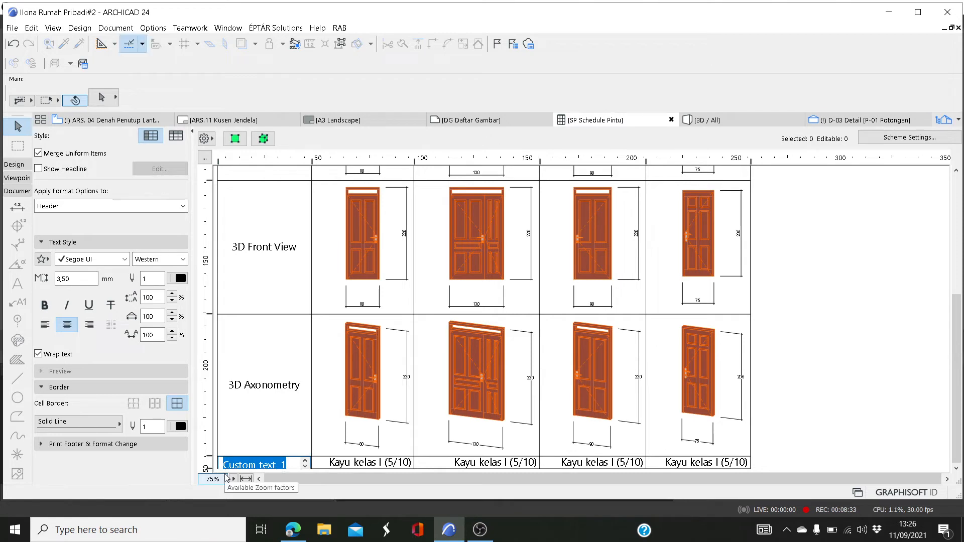
pyautogui.click(234, 479)
pyautogui.click(250, 501)
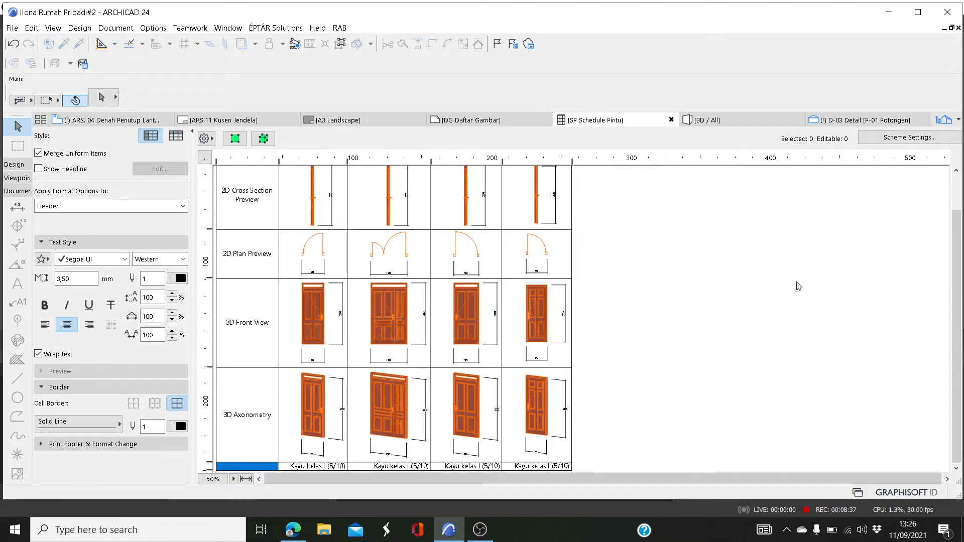
pyautogui.doubleClick(270, 466)
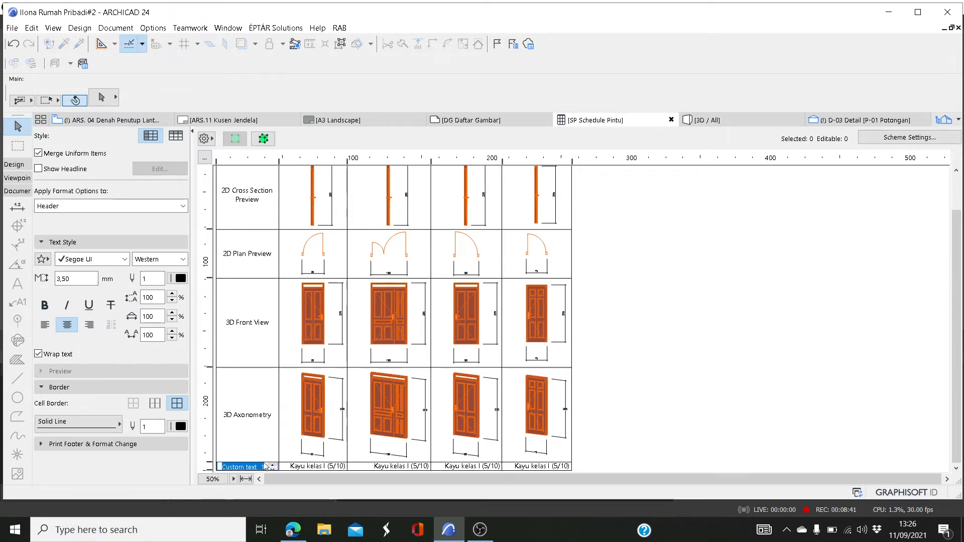
pyautogui.write('Ma')
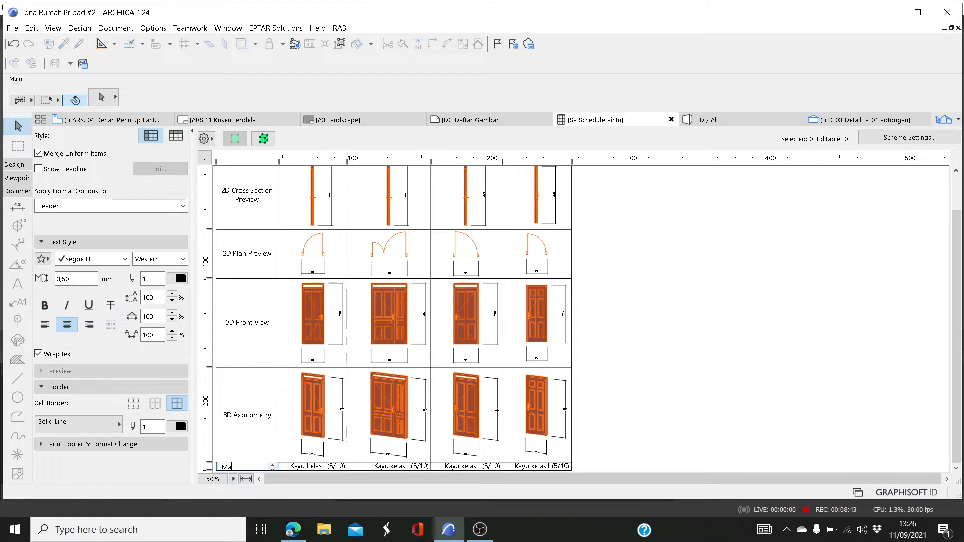
pyautogui.write('terial Kusen')
pyautogui.click(296, 466)
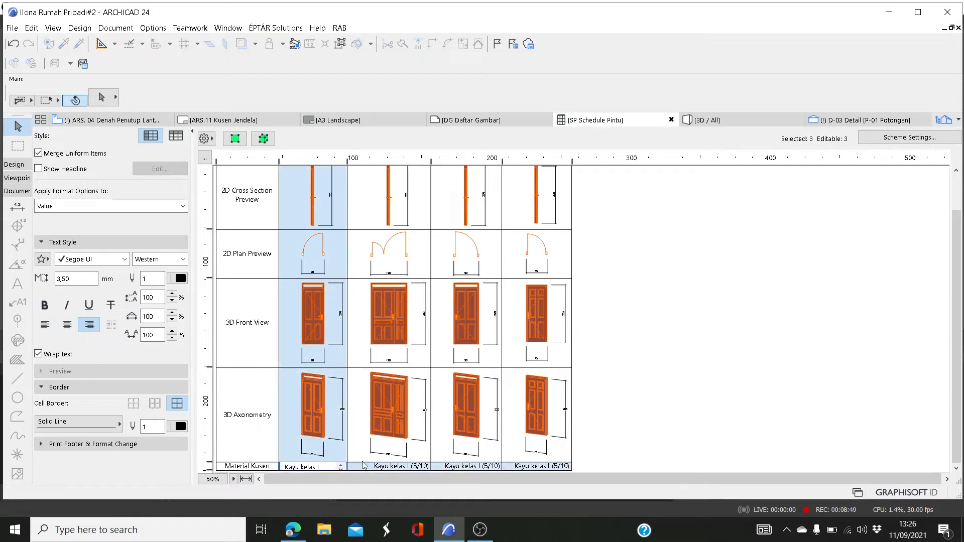
pyautogui.click(384, 467)
pyautogui.click(449, 466)
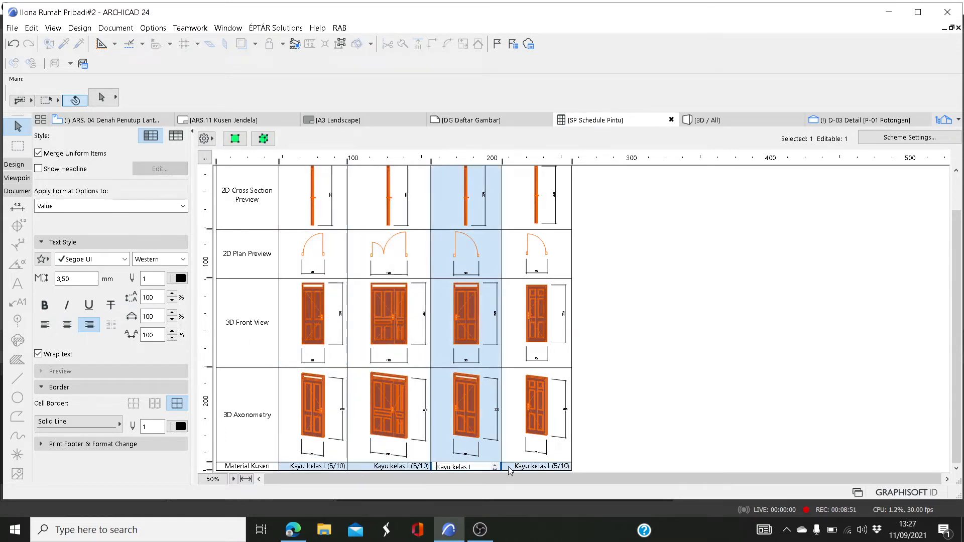
pyautogui.click(522, 466)
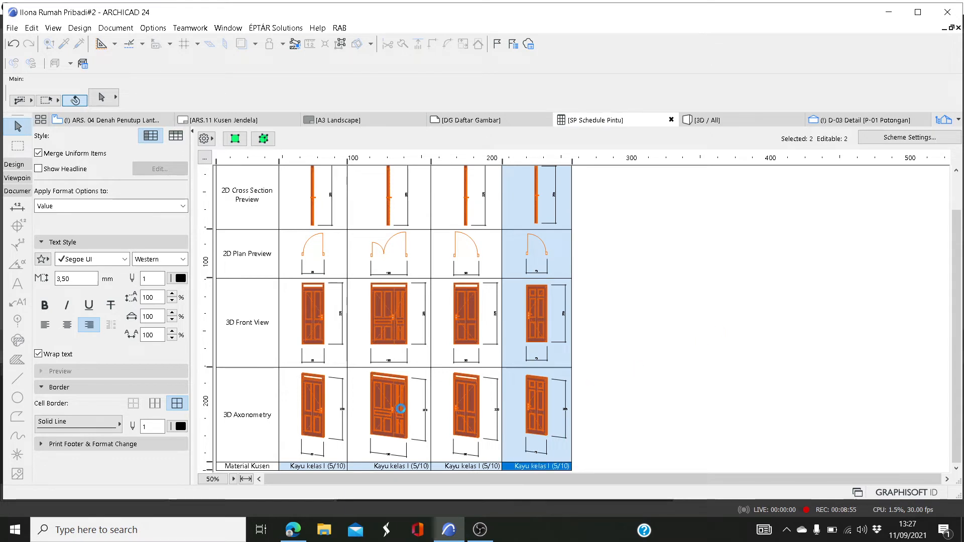
# Step: Add the Custom text 2 field below Material Kusen in the Schedule Pintu scheme's fields
pyautogui.click(884, 136)
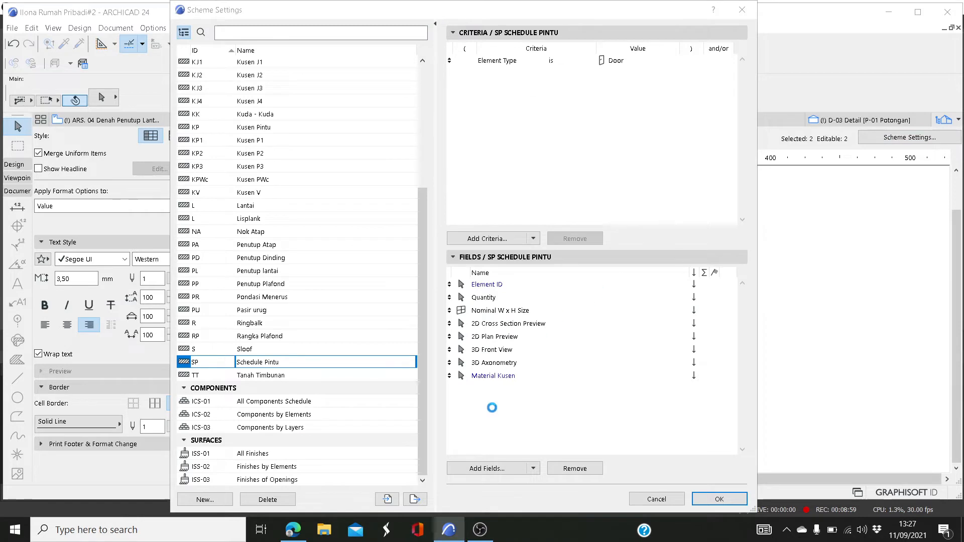
pyautogui.click(483, 468)
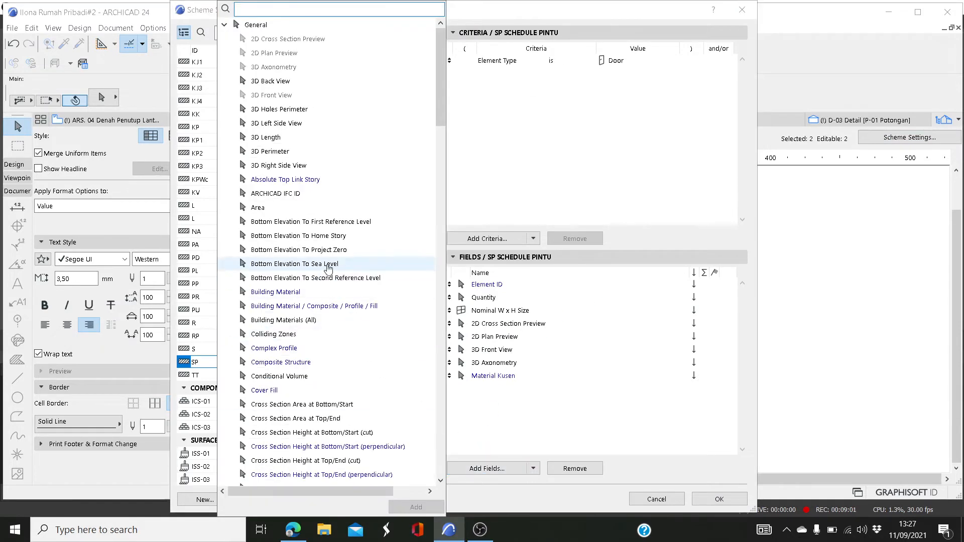
pyautogui.scroll(-6, 302, 242)
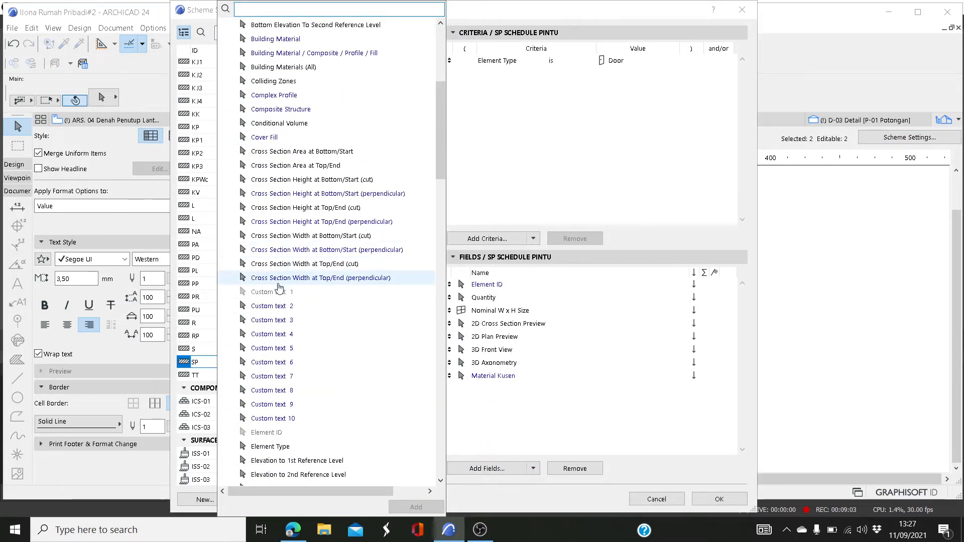
pyautogui.doubleClick(281, 308)
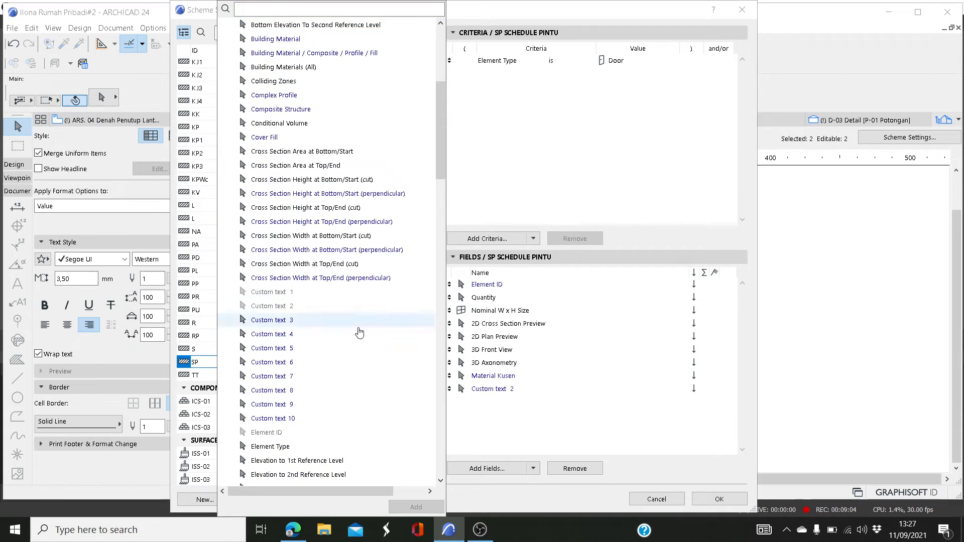
pyautogui.click(519, 391)
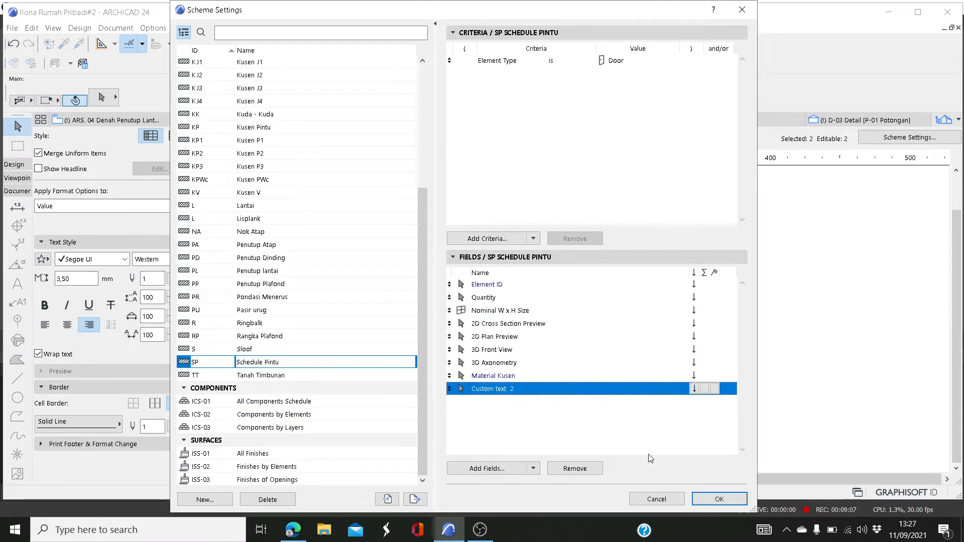
pyautogui.click(708, 500)
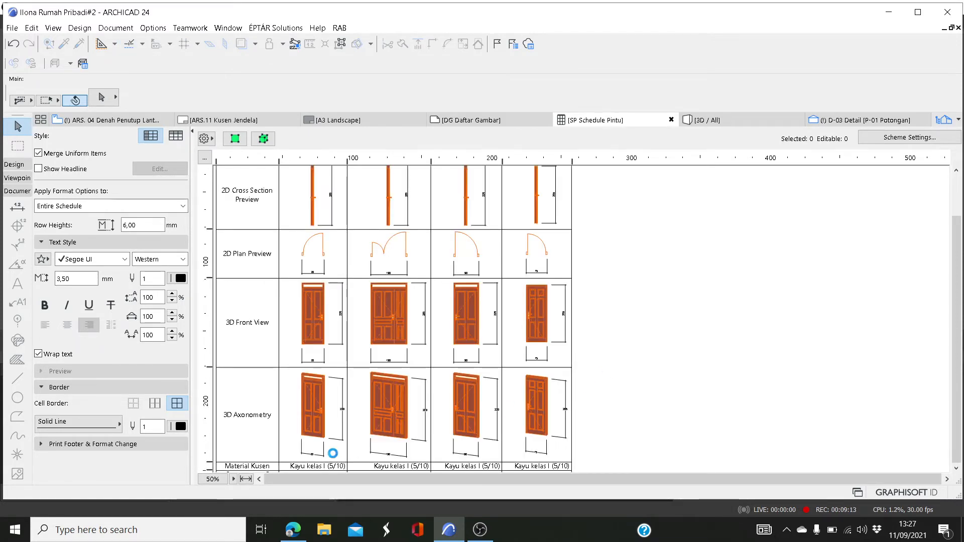
# Step: Rename the Custom text 2 row header to Material Daun Pintu
pyautogui.scroll(-1, 332, 453)
pyautogui.click(259, 472)
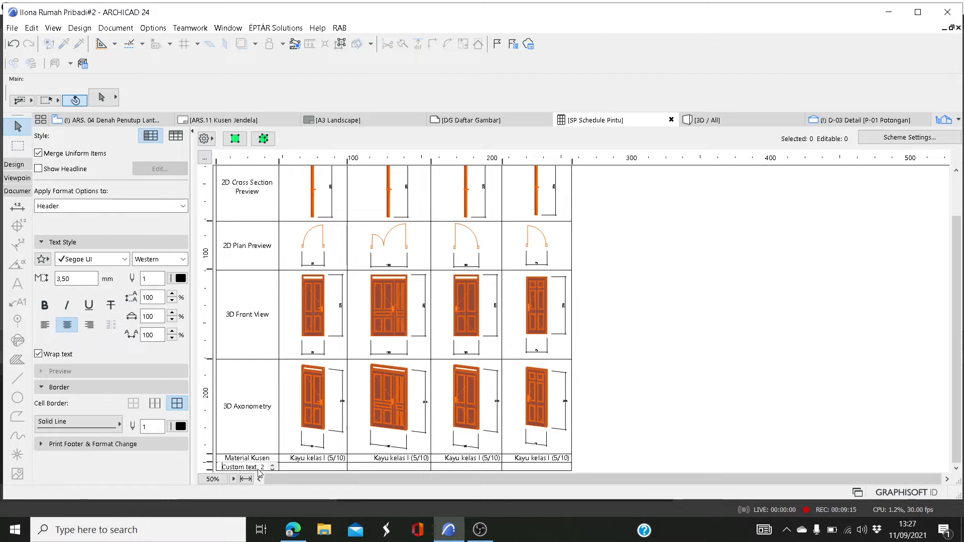
pyautogui.moveTo(265, 468); pyautogui.dragTo(219, 470)
pyautogui.write('M')
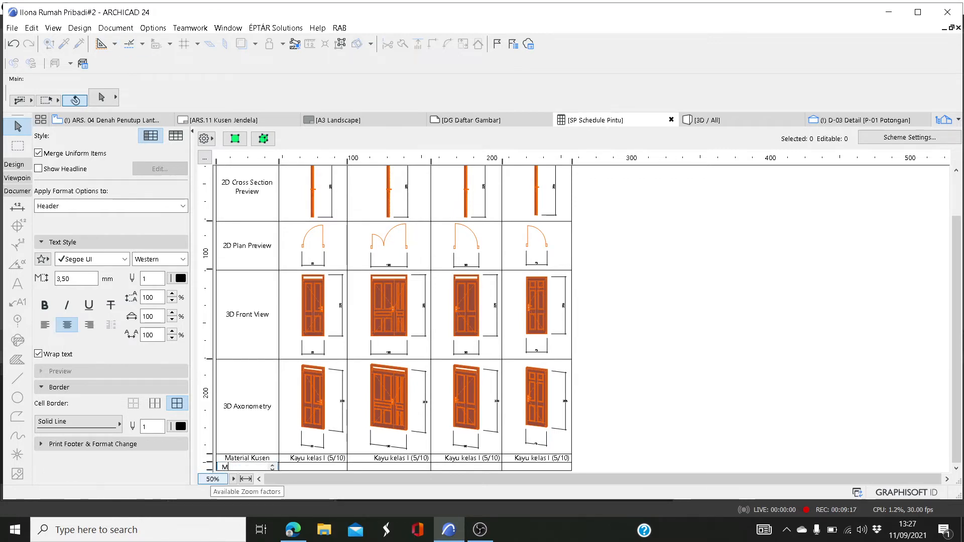
pyautogui.write('aterial Daun')
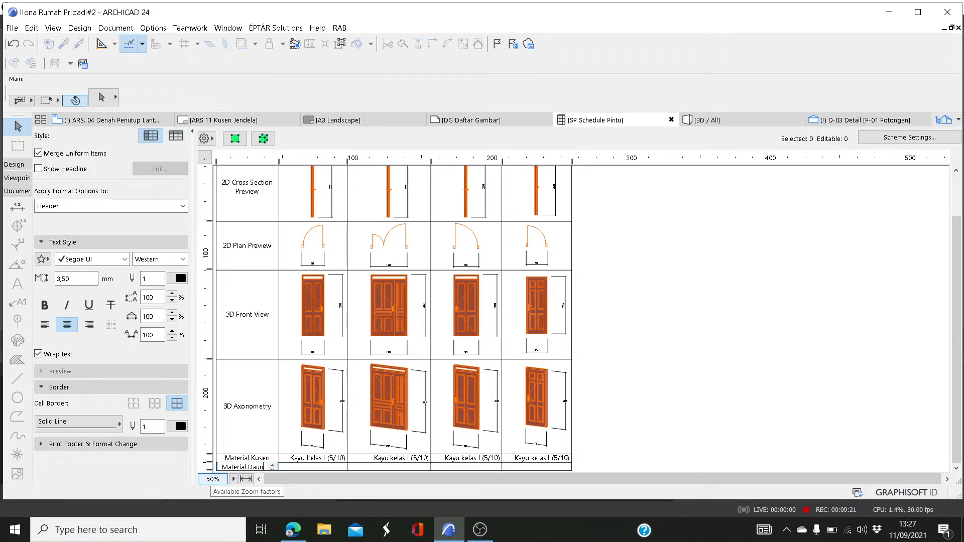
pyautogui.write(' Pintu')
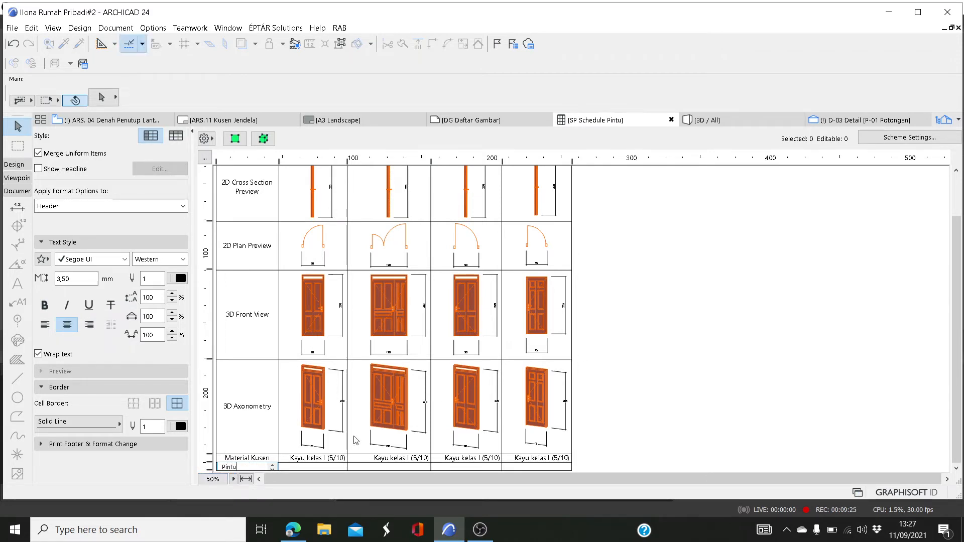
# Step: Enter Papan kayu kelas I as the Material Daun Pintu value of the first door column, P1
pyautogui.click(336, 467)
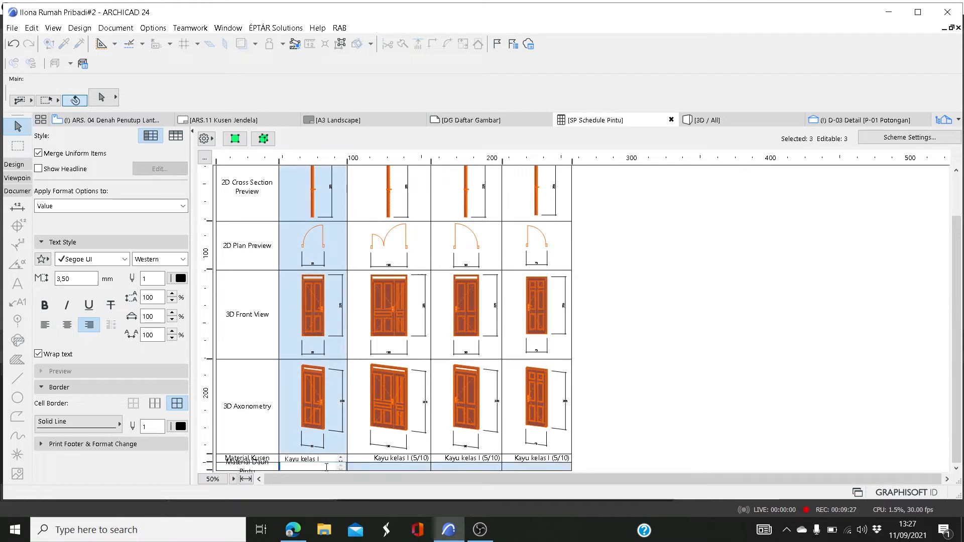
pyautogui.write('Papan kayu k')
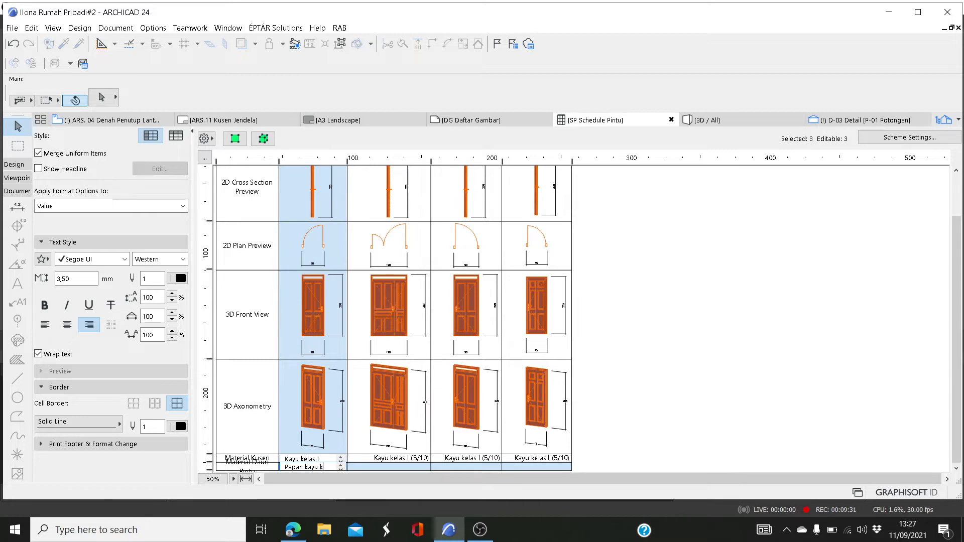
pyautogui.write('elas I')
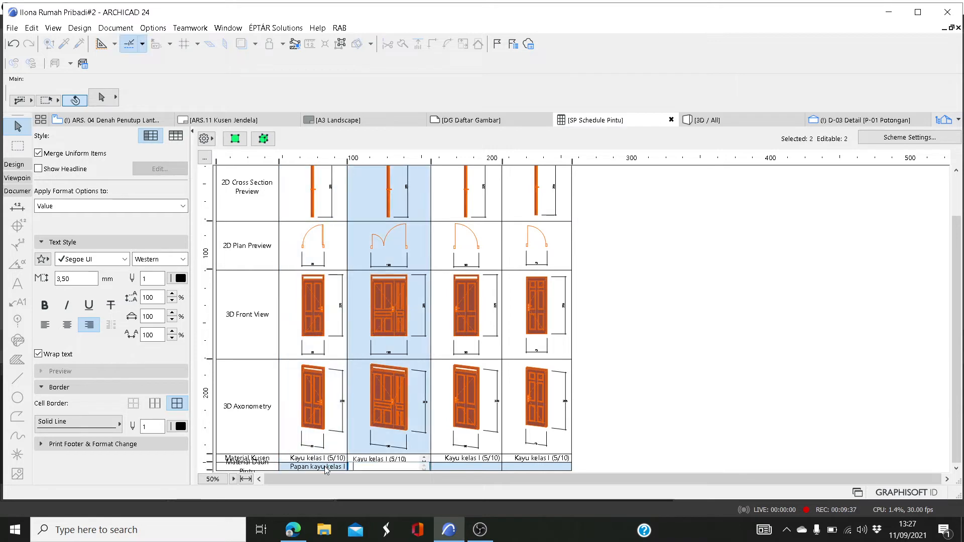
# Step: Widen the first door column slightly, then unwrap and copy its Material Daun Pintu value Papan kayu kelas I
pyautogui.click(325, 466)
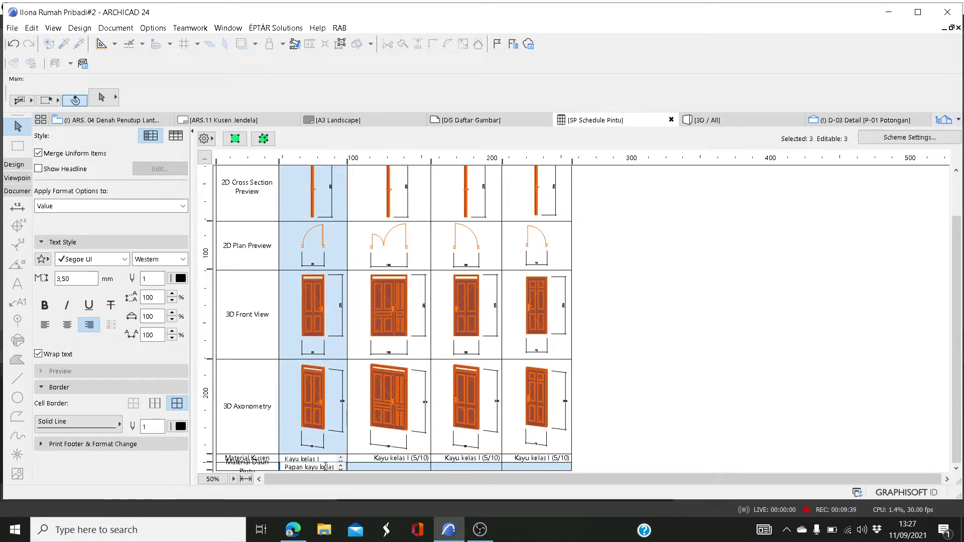
pyautogui.moveTo(326, 467); pyautogui.dragTo(287, 468)
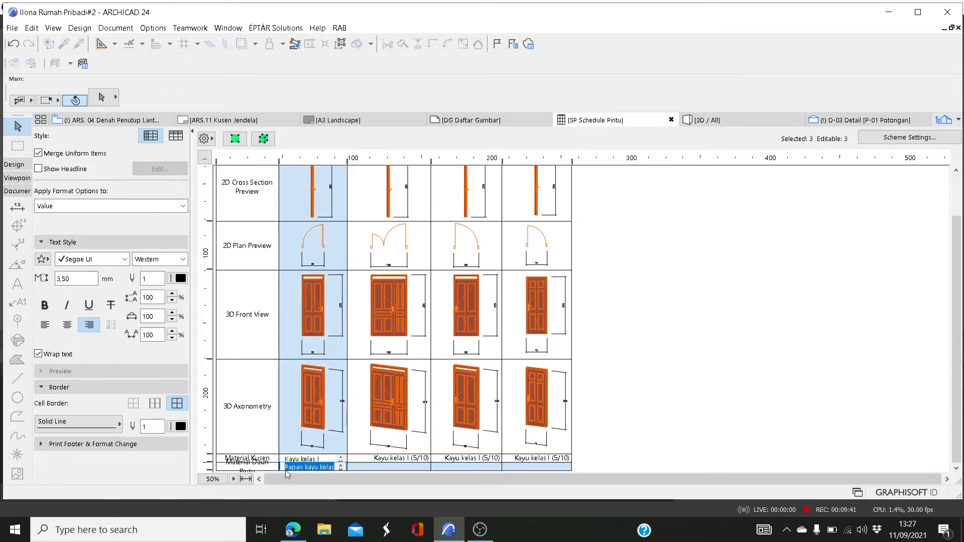
pyautogui.doubleClick(287, 468)
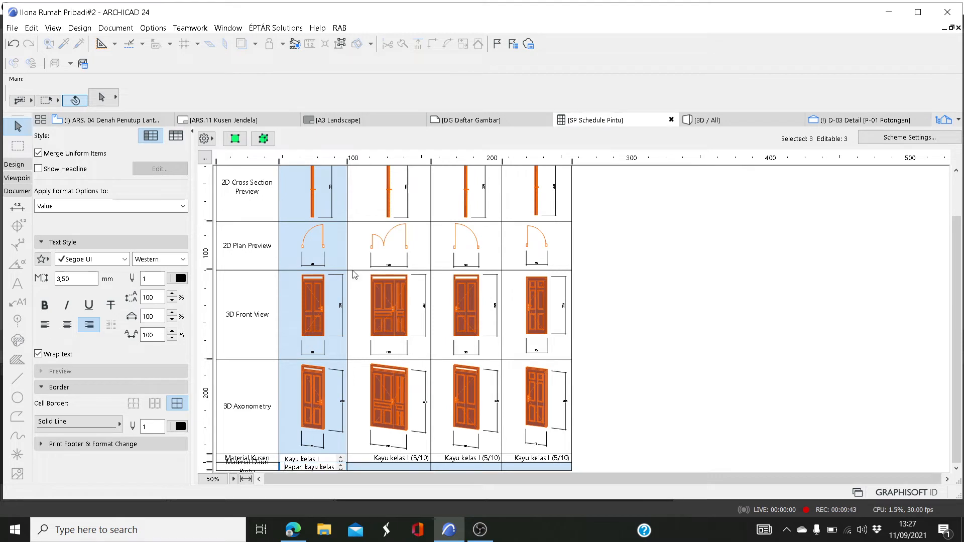
pyautogui.moveTo(347, 161); pyautogui.dragTo(350, 162)
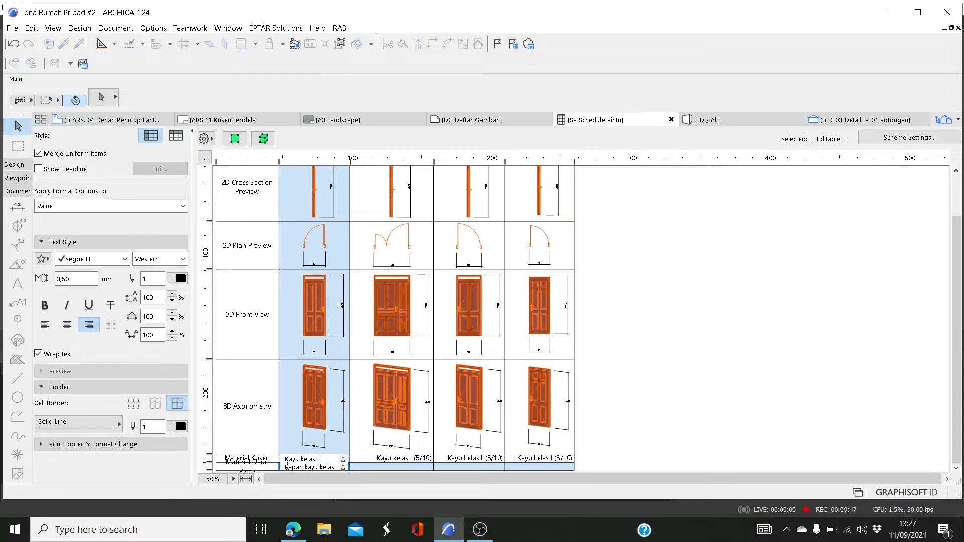
pyautogui.moveTo(286, 467); pyautogui.dragTo(341, 478)
pyautogui.click(288, 468)
pyautogui.hotkey('ctrl', 'c')
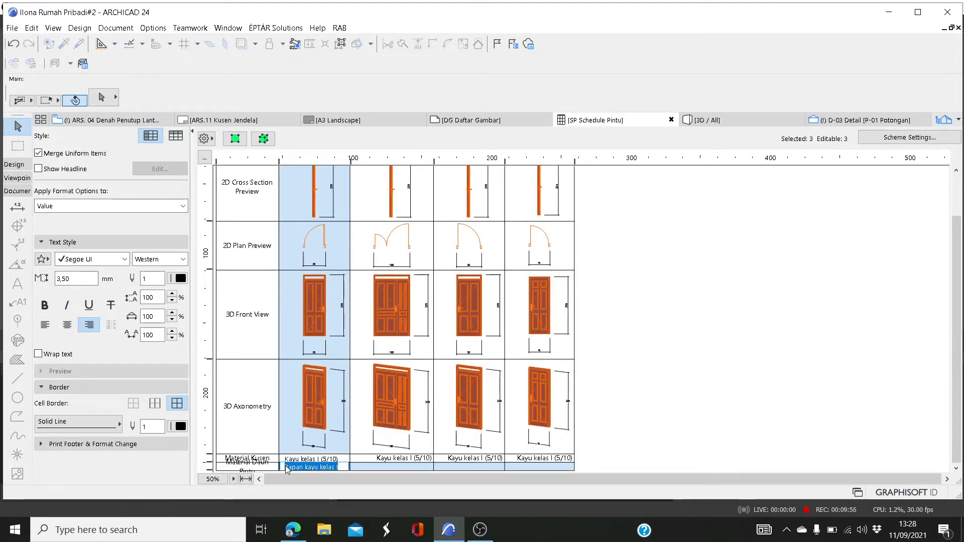
# Step: Fill the Material Daun Pintu cells of the other three doors with Papan kayu kelas I and widen the header column slightly
pyautogui.click(362, 466)
pyautogui.hotkey('ctrl', 'v')
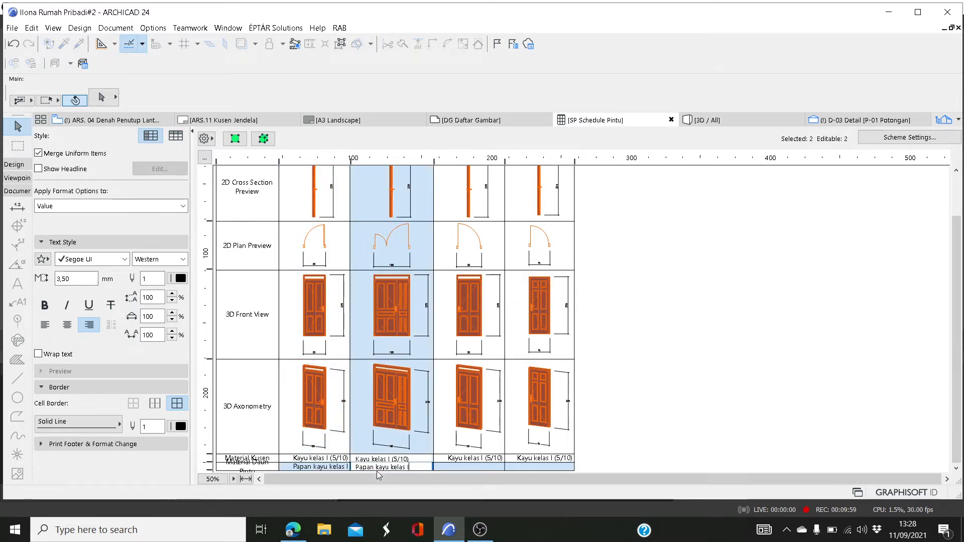
pyautogui.click(447, 466)
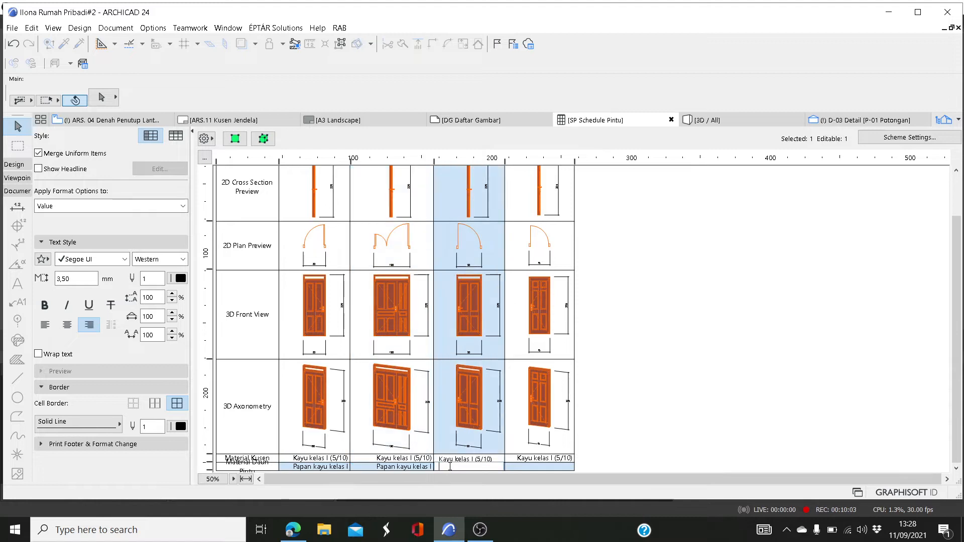
pyautogui.hotkey('ctrl', 'v')
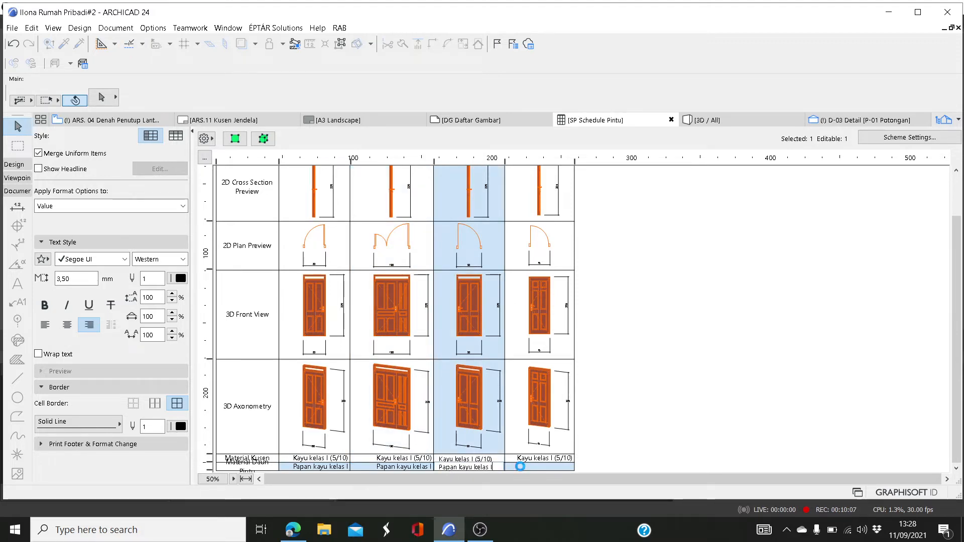
pyautogui.hotkey('ctrl', 'v')
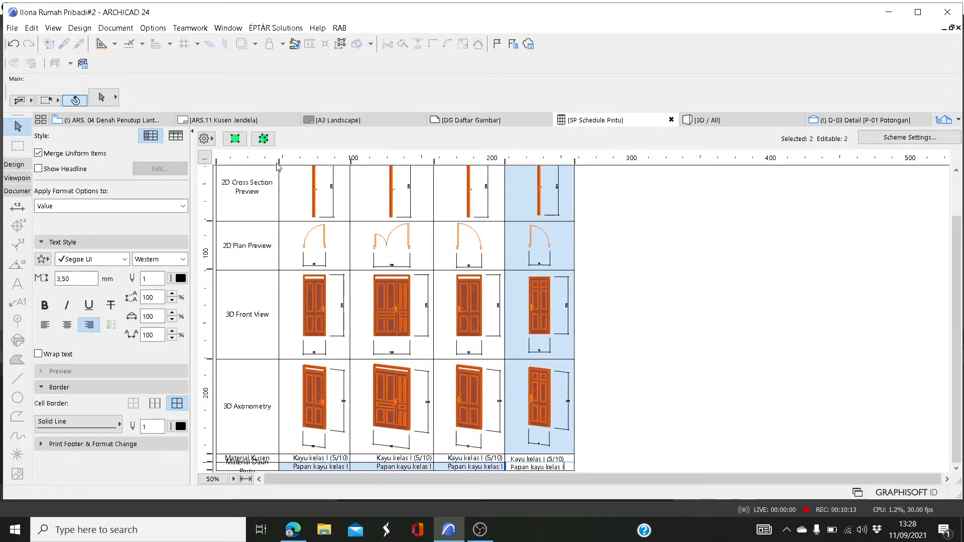
pyautogui.moveTo(278, 163); pyautogui.dragTo(280, 163)
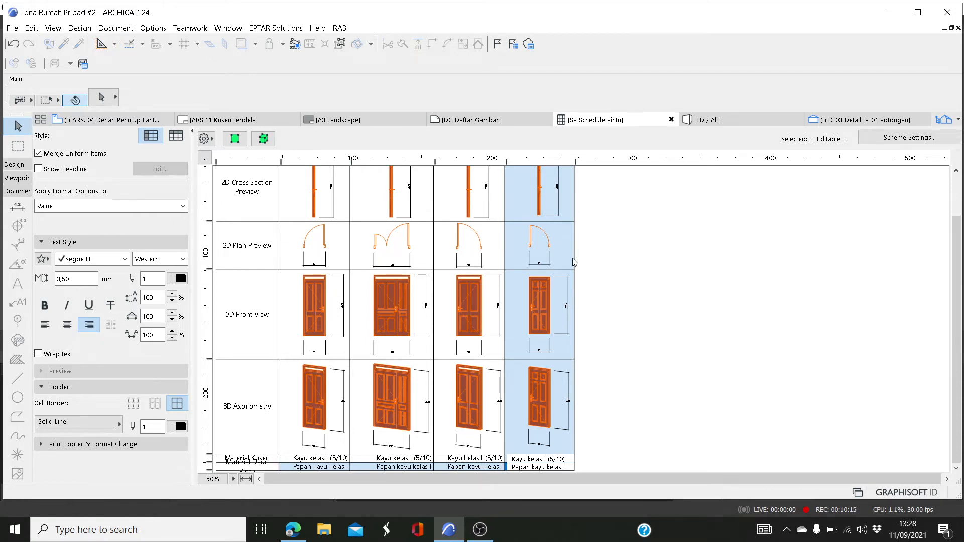
# Step: Add the Custom text 3 field below Material Daun Pintu in the Schedule Pintu scheme's fields
pyautogui.click(861, 139)
pyautogui.click(488, 468)
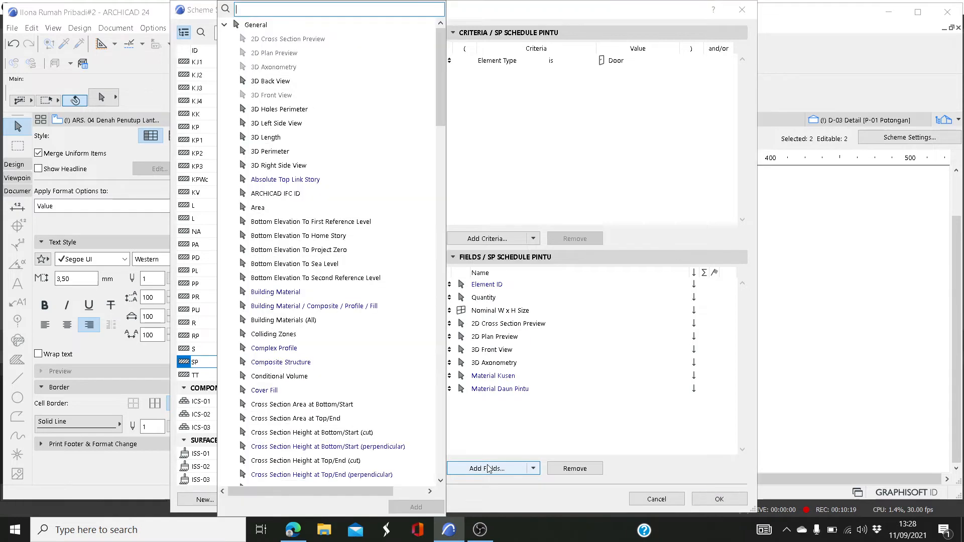
pyautogui.scroll(-5, 354, 305)
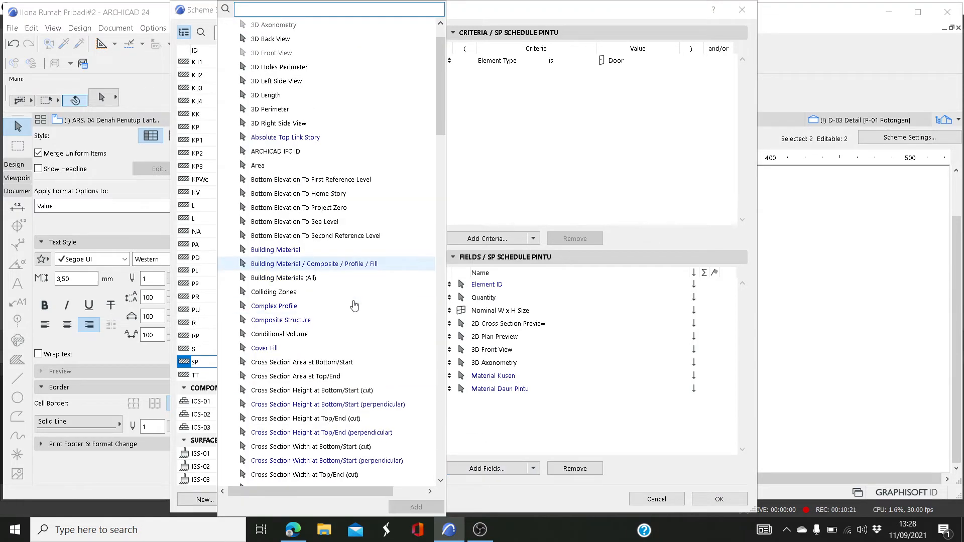
pyautogui.doubleClick(280, 362)
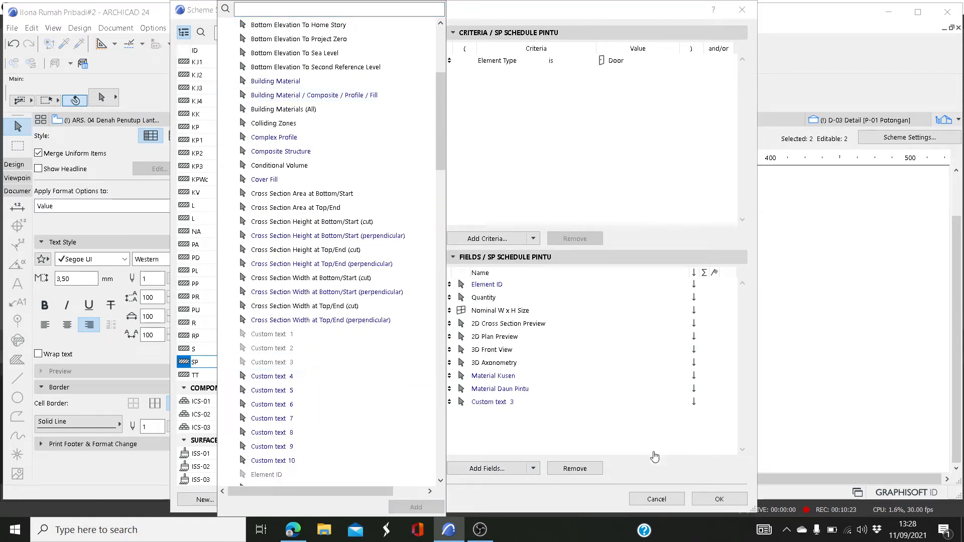
pyautogui.click(702, 500)
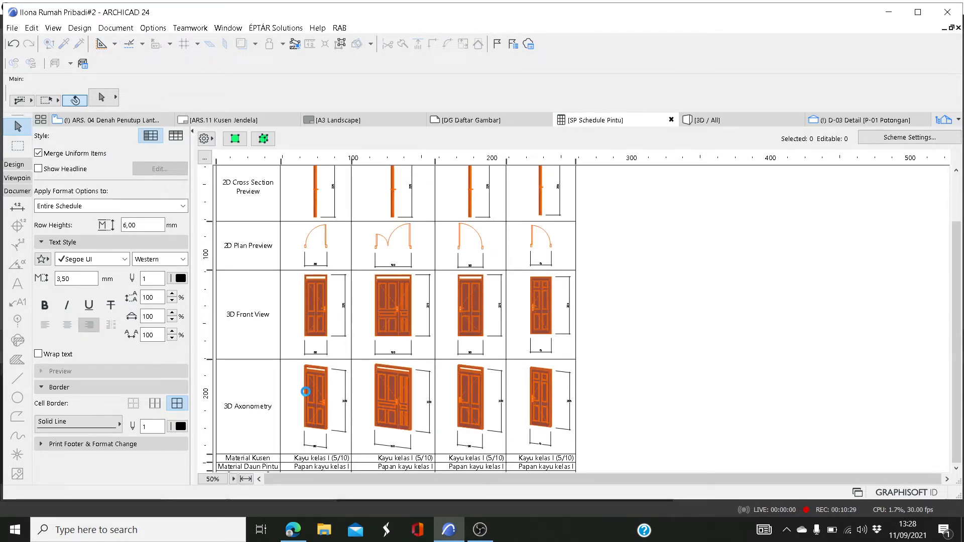
pyautogui.scroll(-1, 306, 392)
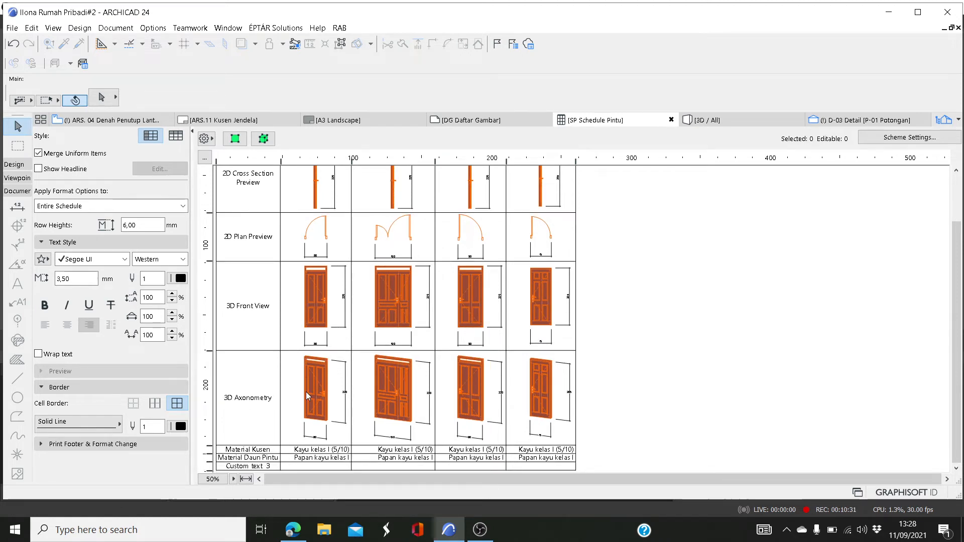
pyautogui.click(266, 467)
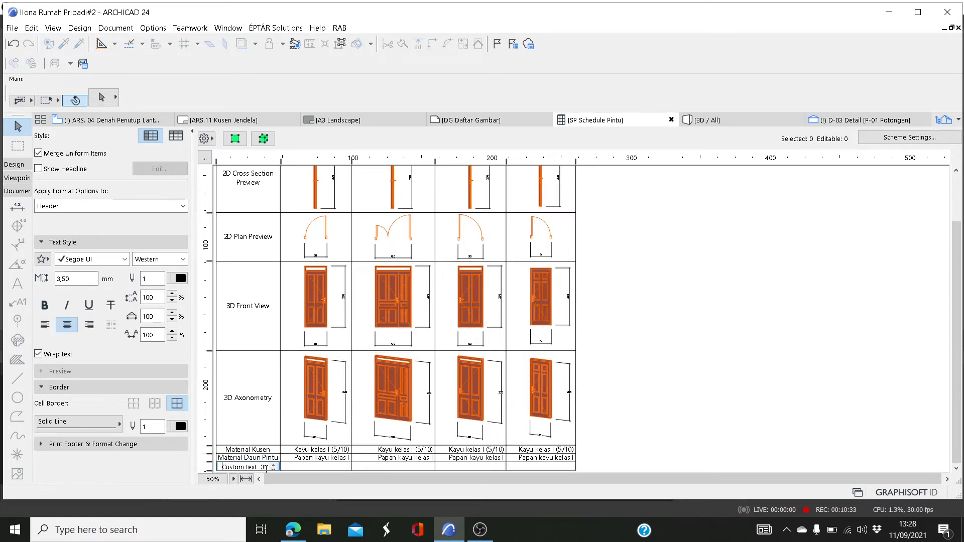
pyautogui.hotkey('ctrl', 'a')
pyautogui.write('D')
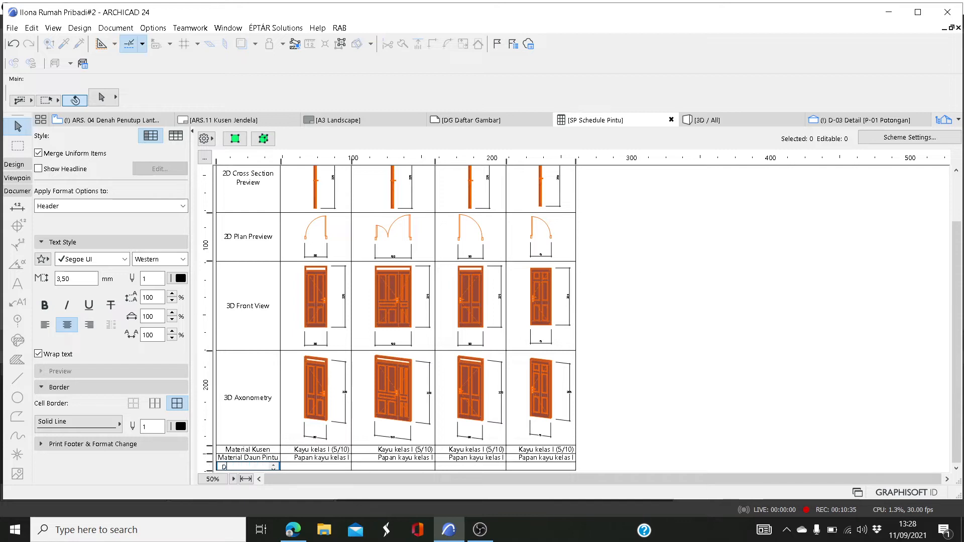
pyautogui.write('eskripsi')
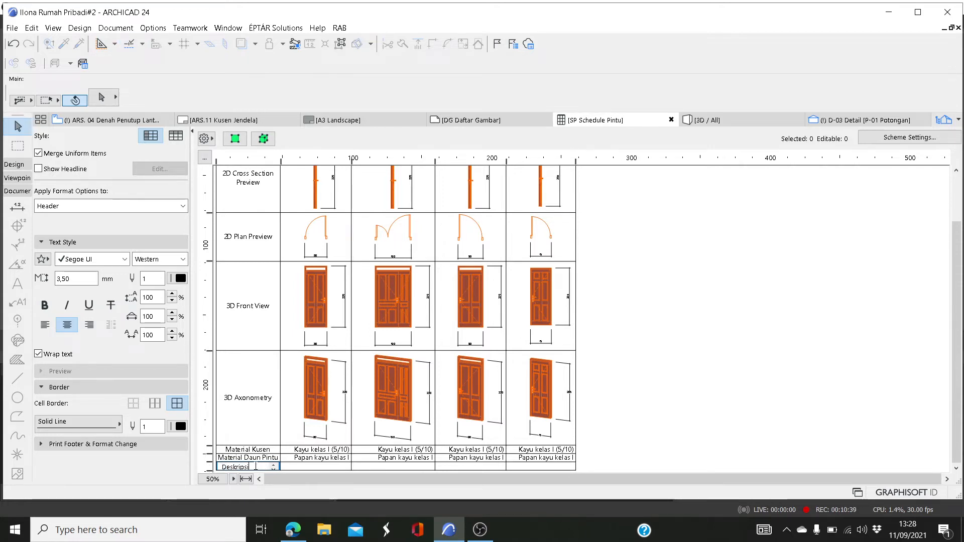
# Step: Rename the Custom text 3 row header to Accesoris
pyautogui.moveTo(252, 466); pyautogui.dragTo(215, 470)
pyautogui.write('A')
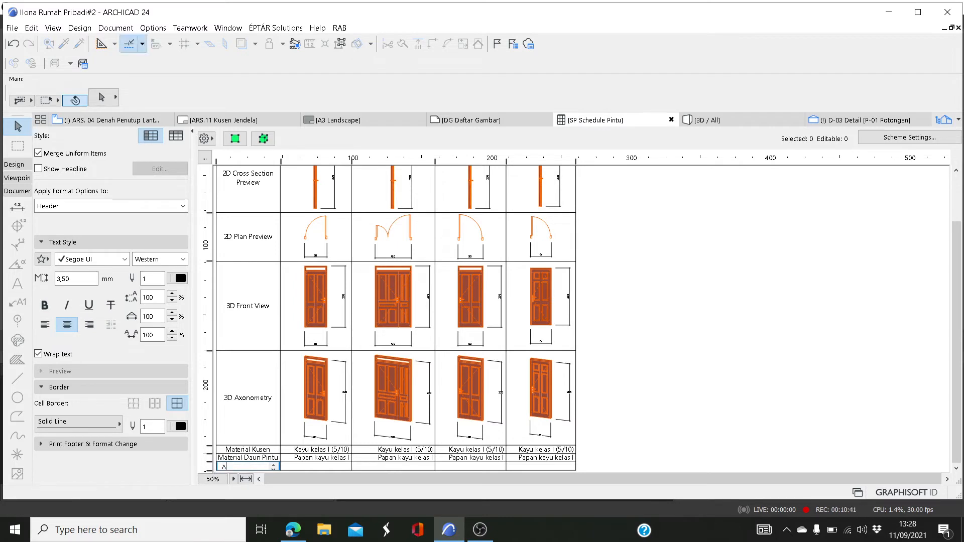
pyautogui.write('cceso')
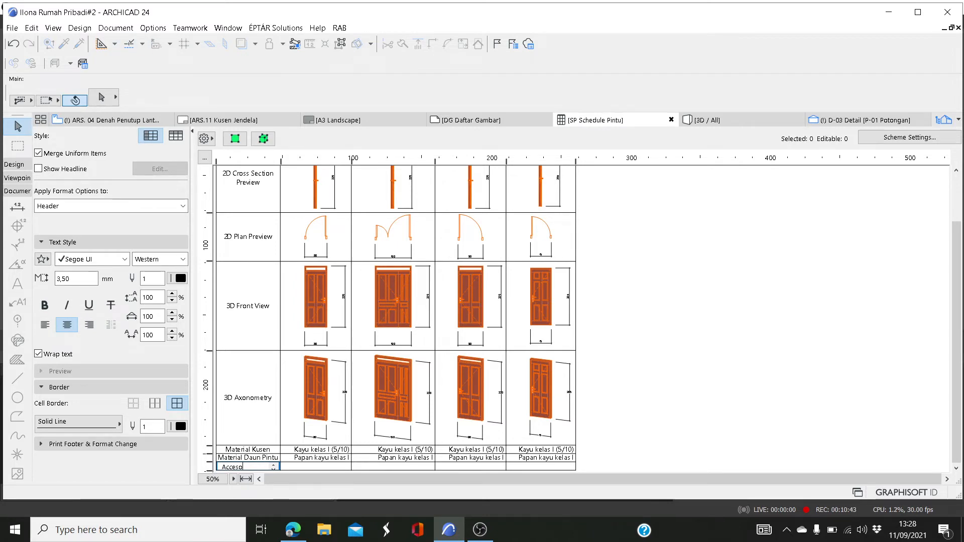
pyautogui.write('ris')
# Step: Enter Handle, Kunci silinde 2 slag, Engsel as the first door's Accesoris value and fit that column's width to the text
pyautogui.click(294, 466)
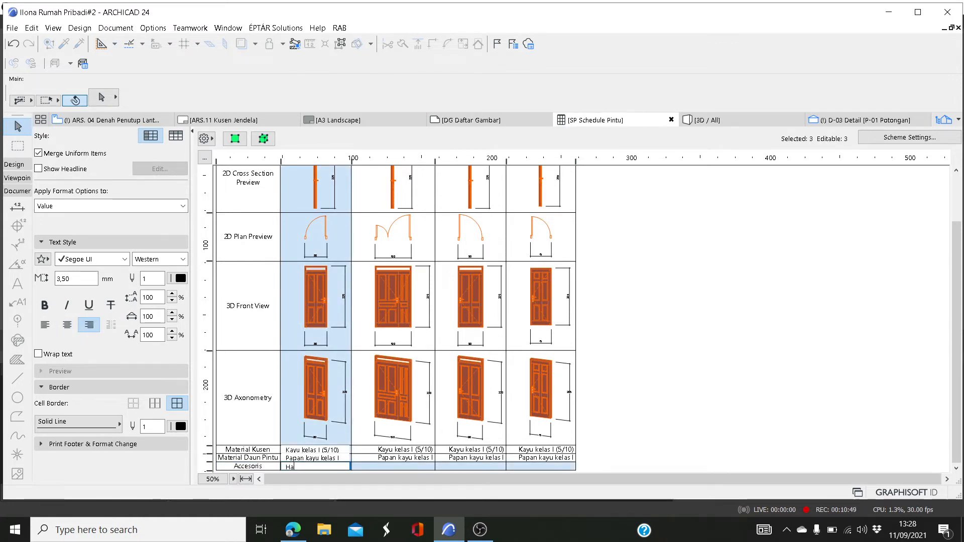
pyautogui.write('Handle, Kunci silinder')
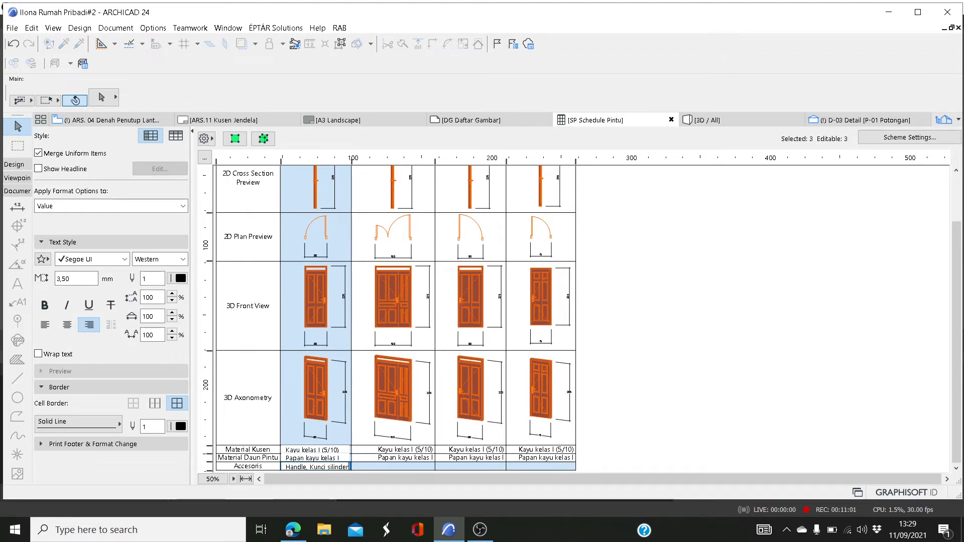
pyautogui.write(',')
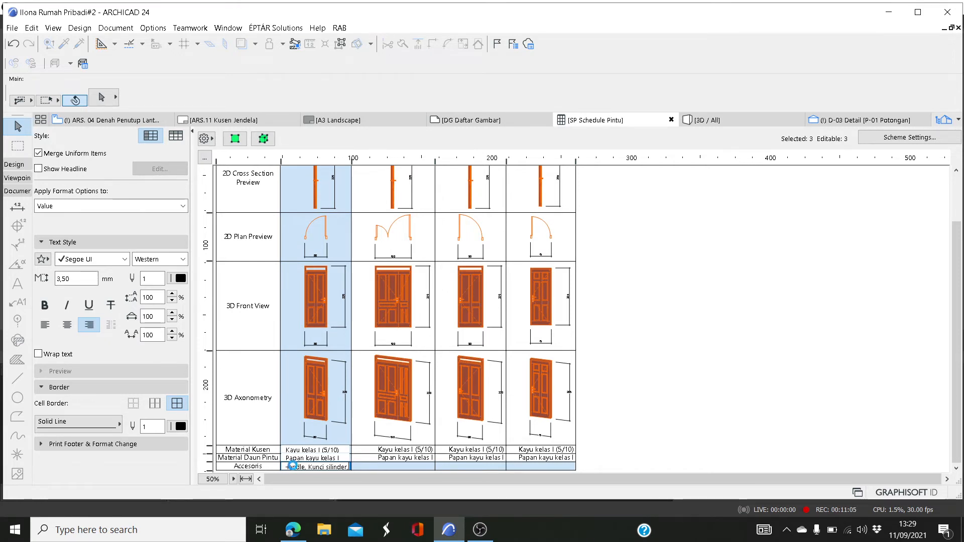
pyautogui.press('BackSpace')
pyautogui.press('BackSpace')
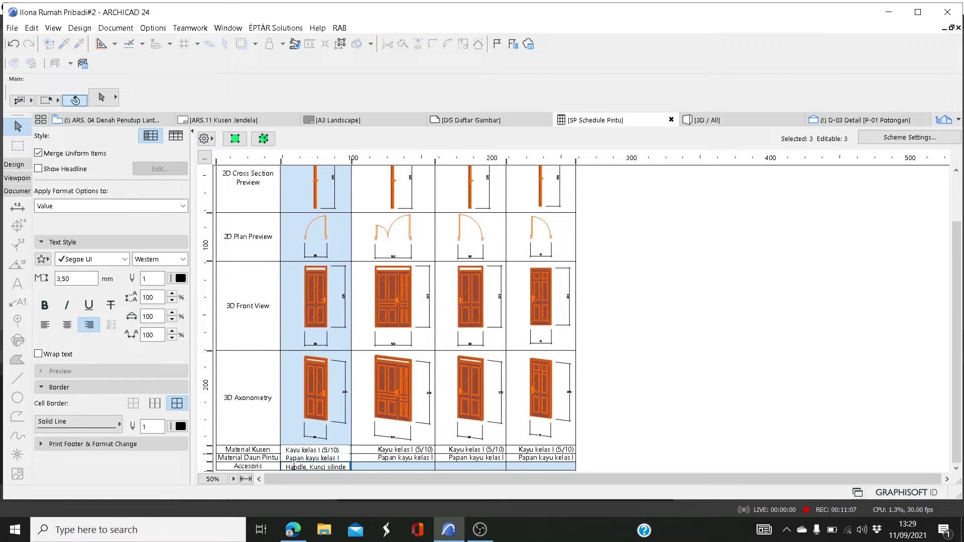
pyautogui.write('2 slag.')
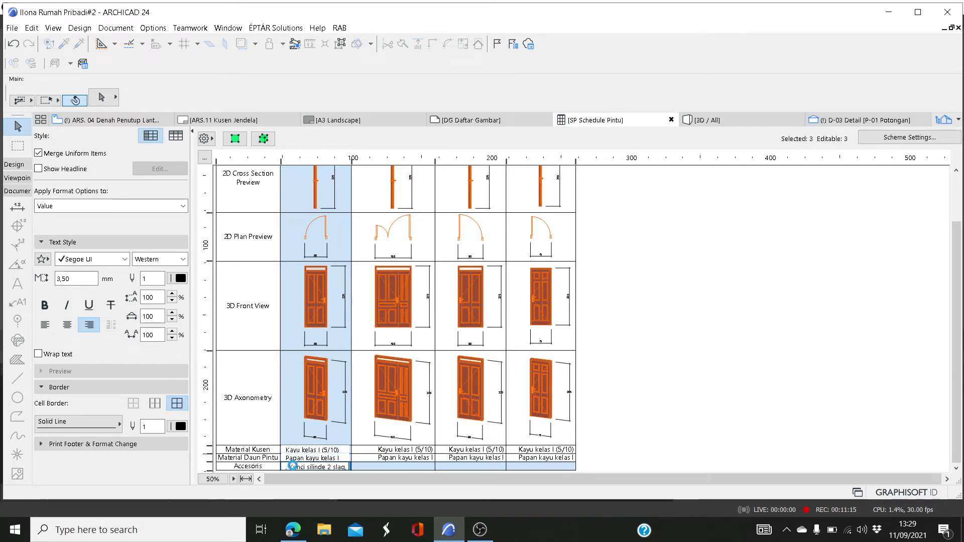
pyautogui.write(' Engsel')
pyautogui.doubleClick(352, 161)
# Step: Copy the first door's Accesoris value to the second door and append Grendel bawah after a comma
pyautogui.moveTo(347, 466); pyautogui.dragTo(275, 466)
pyautogui.hotkey('ctrl', 'c')
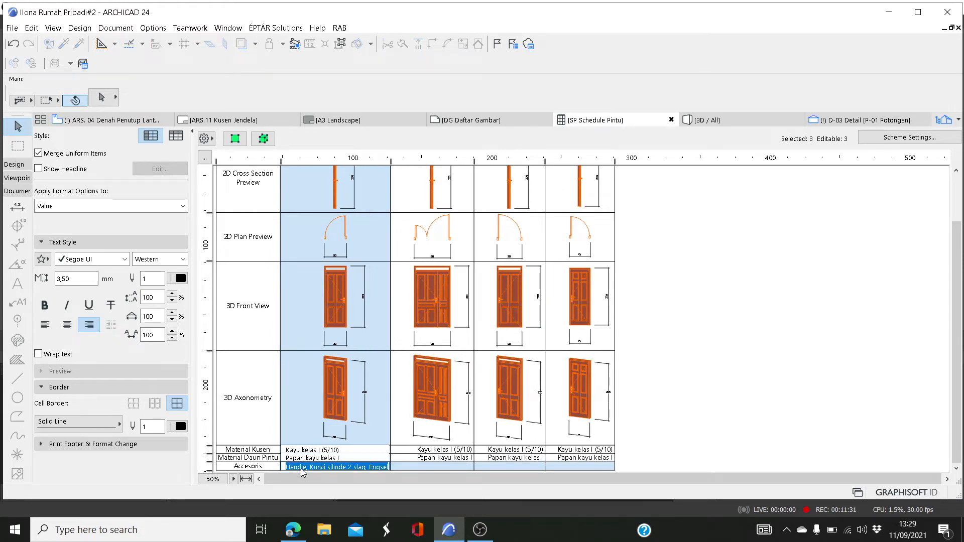
pyautogui.click(430, 465)
pyautogui.rightClick(431, 465)
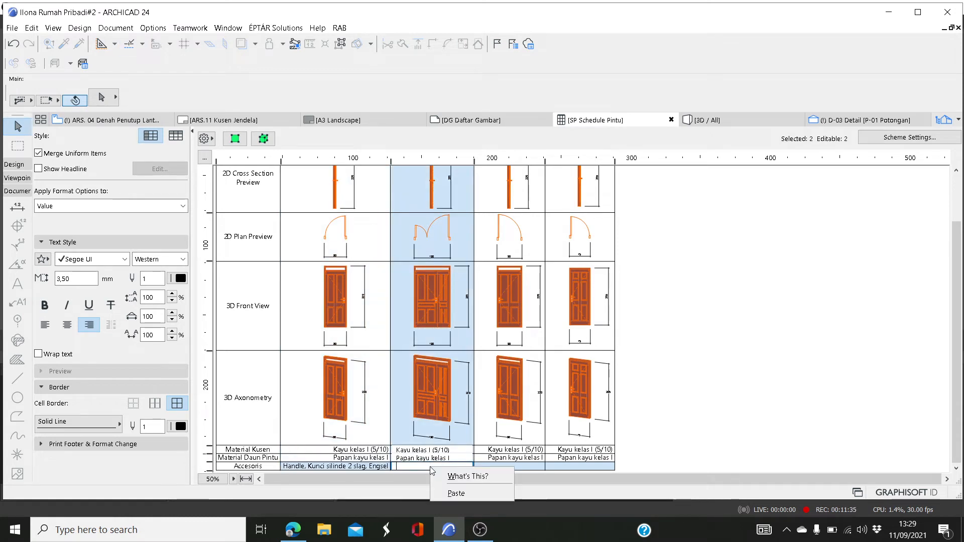
pyautogui.click(450, 493)
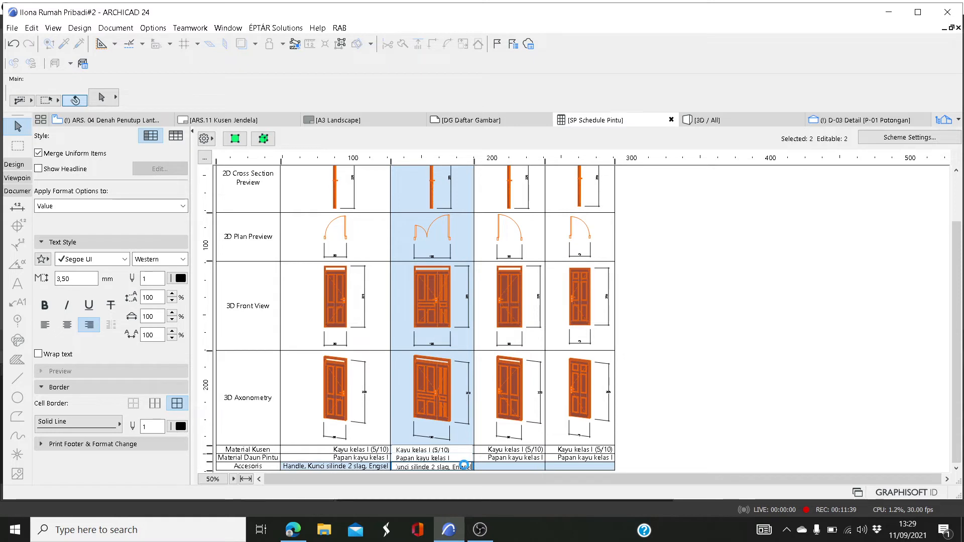
pyautogui.write(', ')
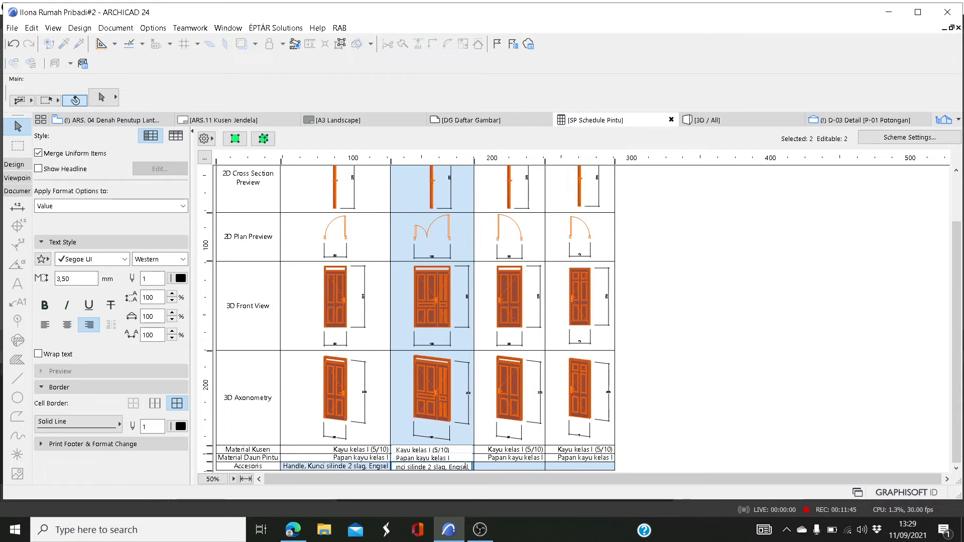
pyautogui.write('L')
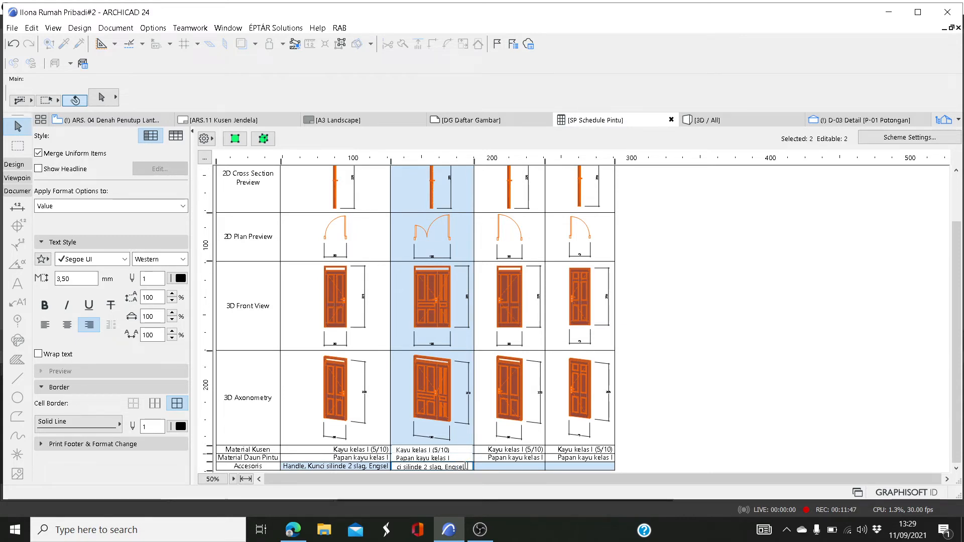
pyautogui.write('rendel bawah')
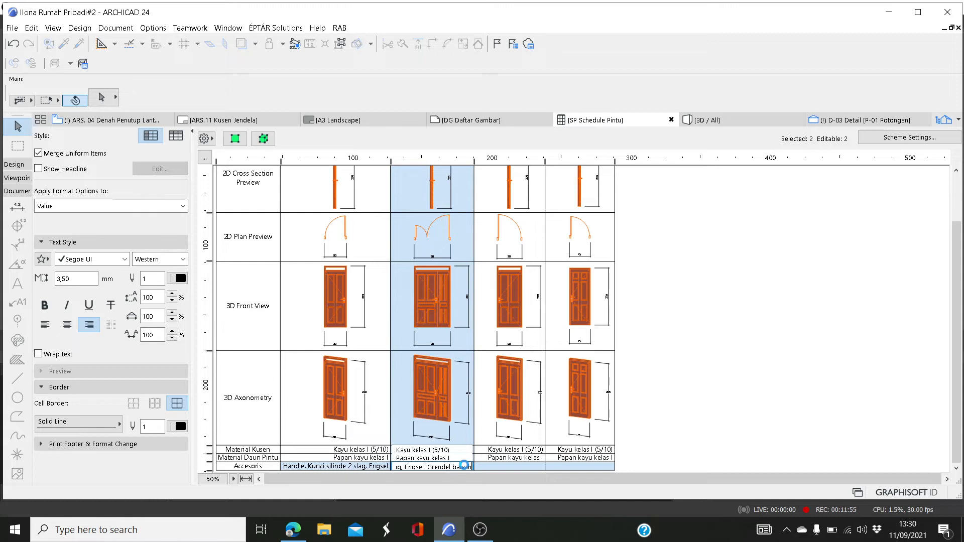
# Step: Paste the copied Accesoris value into the third and fourth door columns and fit the second door column's width to its text
pyautogui.click(519, 468)
pyautogui.hotkey('ctrl', 'v')
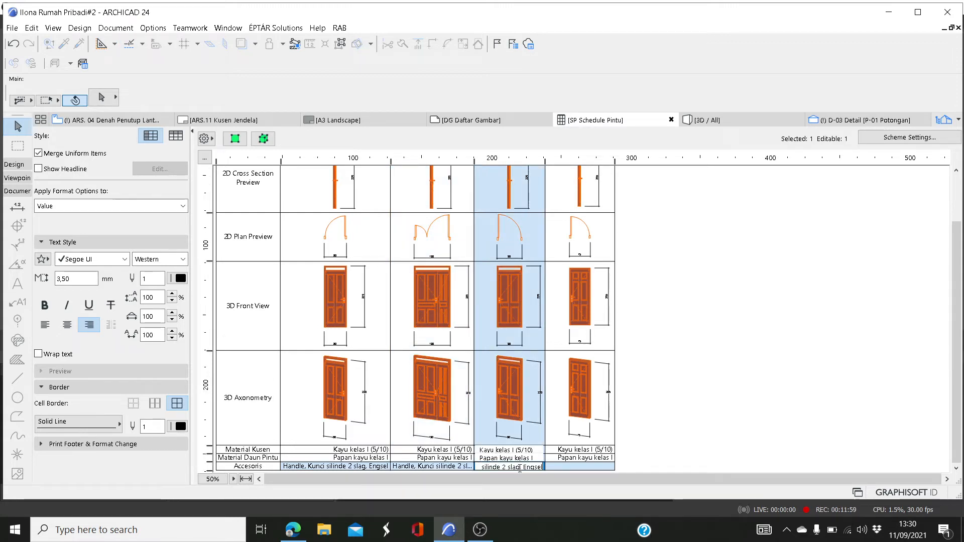
pyautogui.click(560, 465)
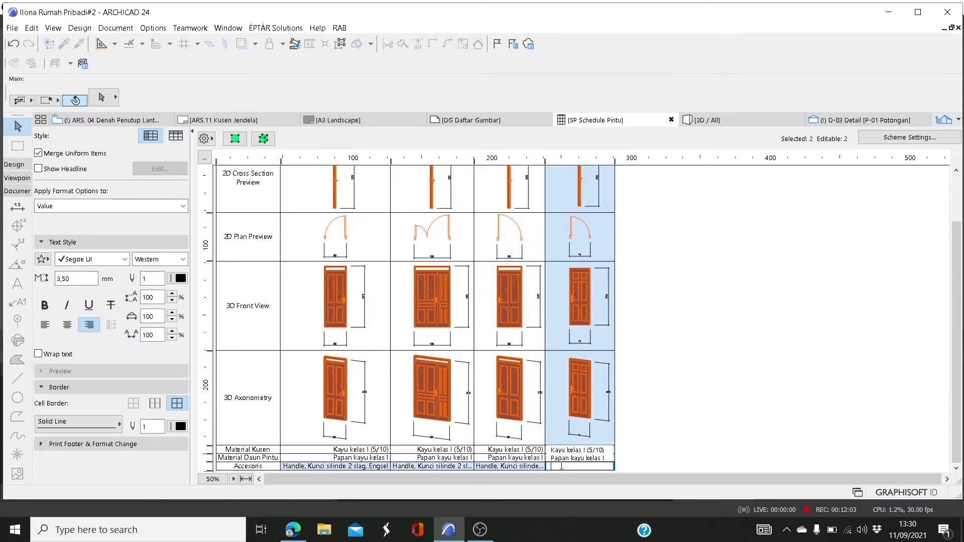
pyautogui.hotkey('ctrl', 'v')
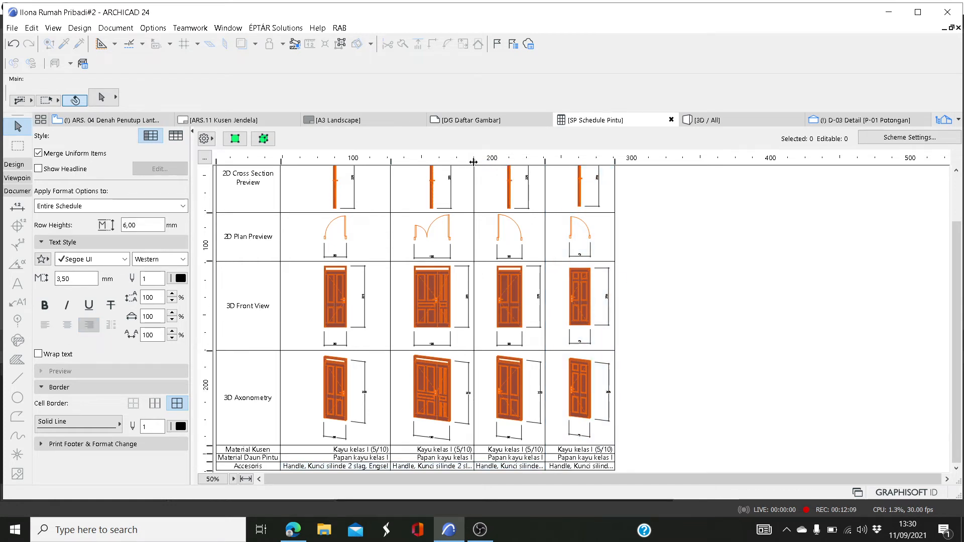
pyautogui.doubleClick(474, 164)
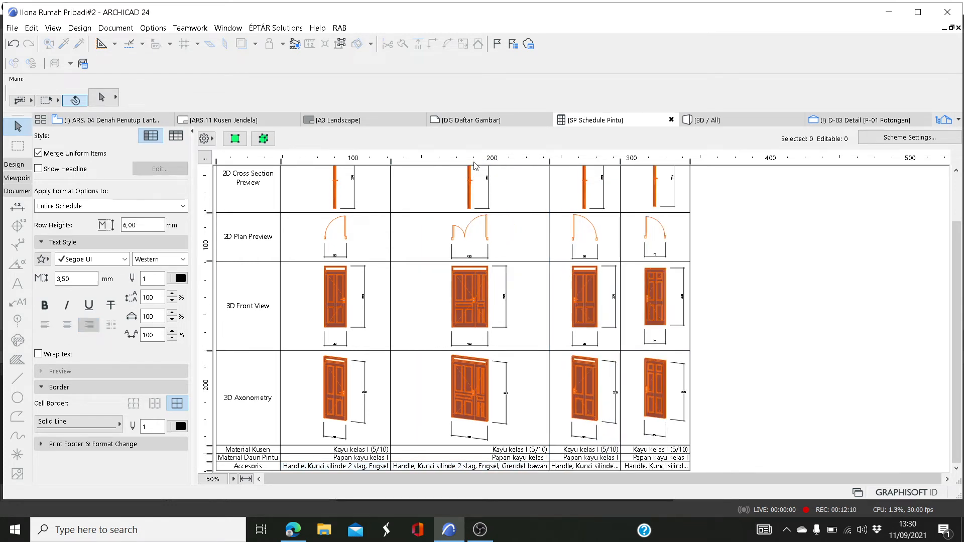
# Step: Fit the widths of the third and fourth door columns to their Accesoris text
pyautogui.doubleClick(621, 162)
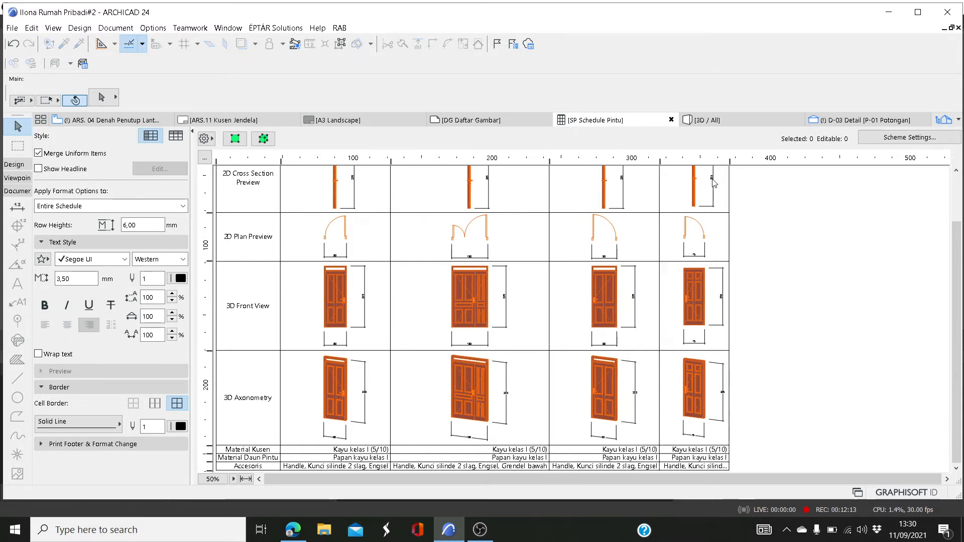
pyautogui.doubleClick(730, 166)
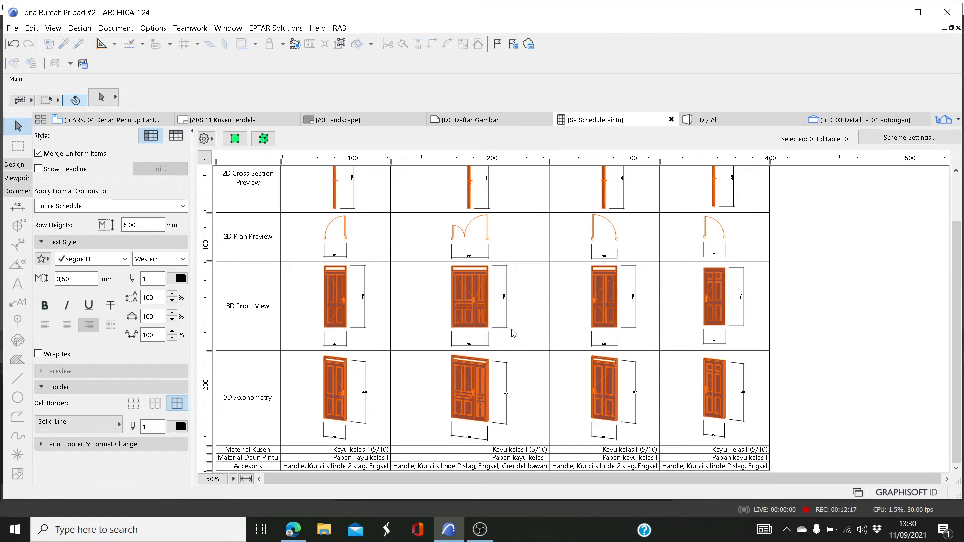
# Step: Add the Custom text 4 field to the Schedule Pintu scheme and apply the scheme settings
pyautogui.click(904, 140)
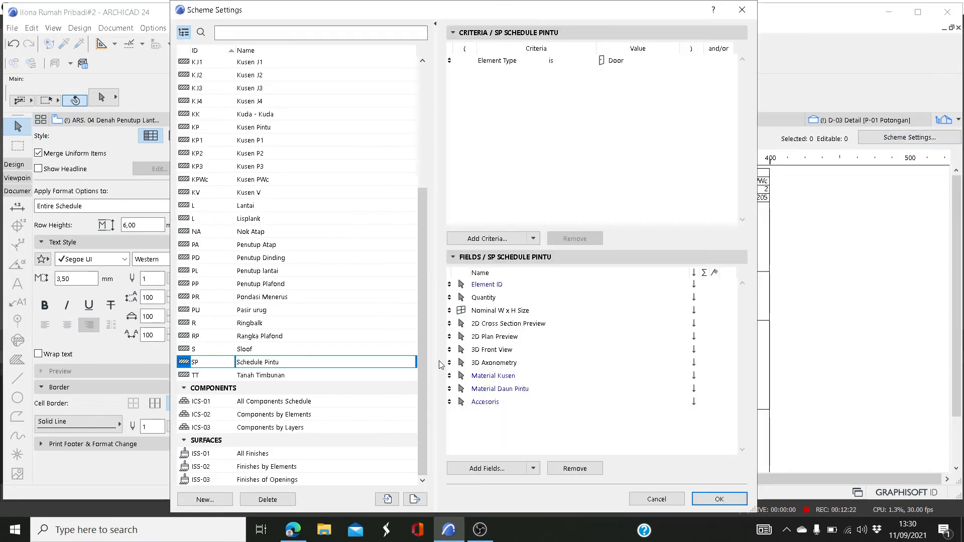
pyautogui.click(484, 469)
pyautogui.scroll(-2, 323, 325)
pyautogui.scroll(-4, 322, 301)
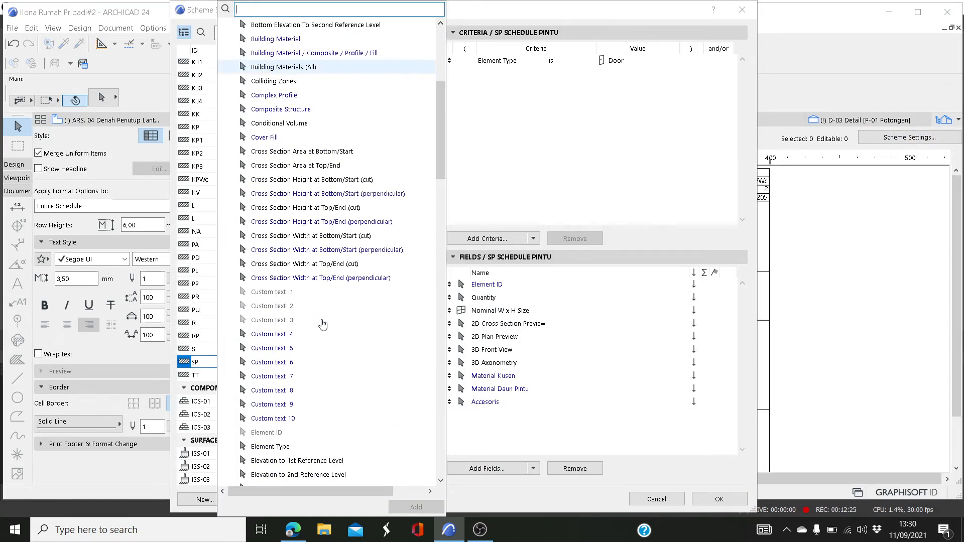
pyautogui.doubleClick(270, 334)
pyautogui.click(708, 499)
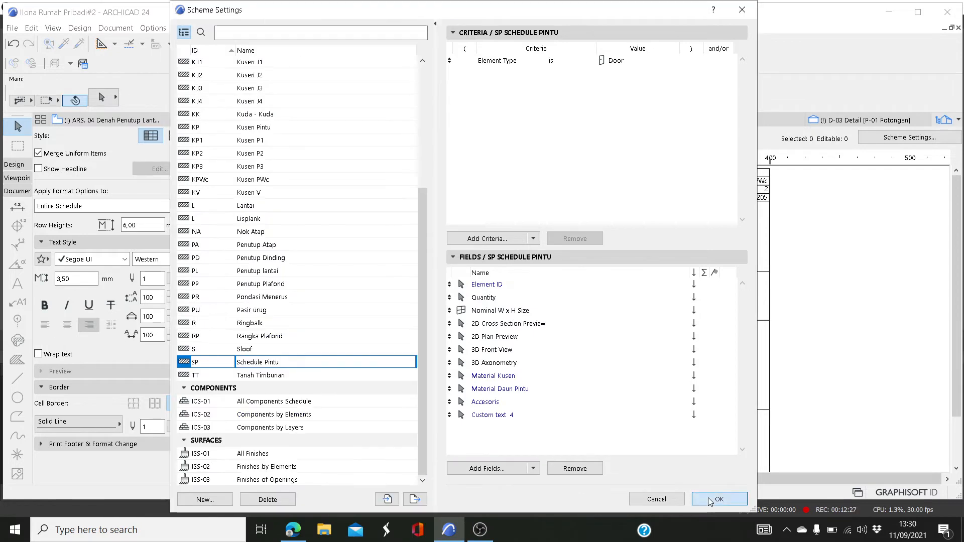
pyautogui.click(709, 499)
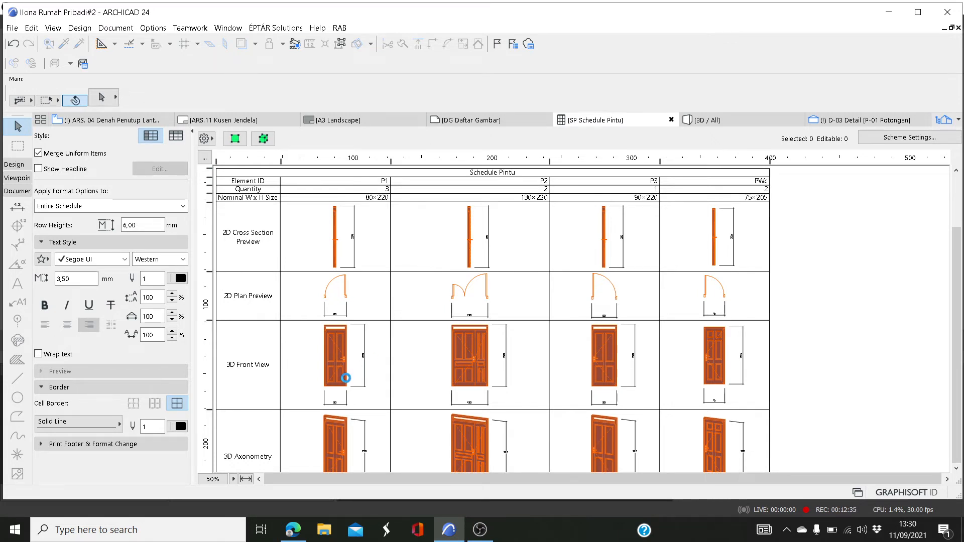
# Step: Rename the Custom text 4 row header to Deskripsi
pyautogui.scroll(-3, 348, 382)
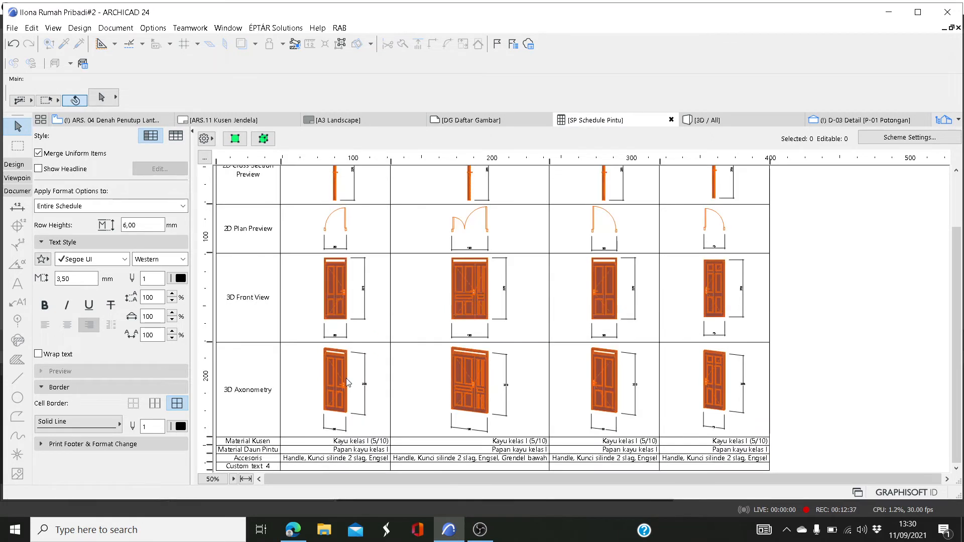
pyautogui.click(266, 466)
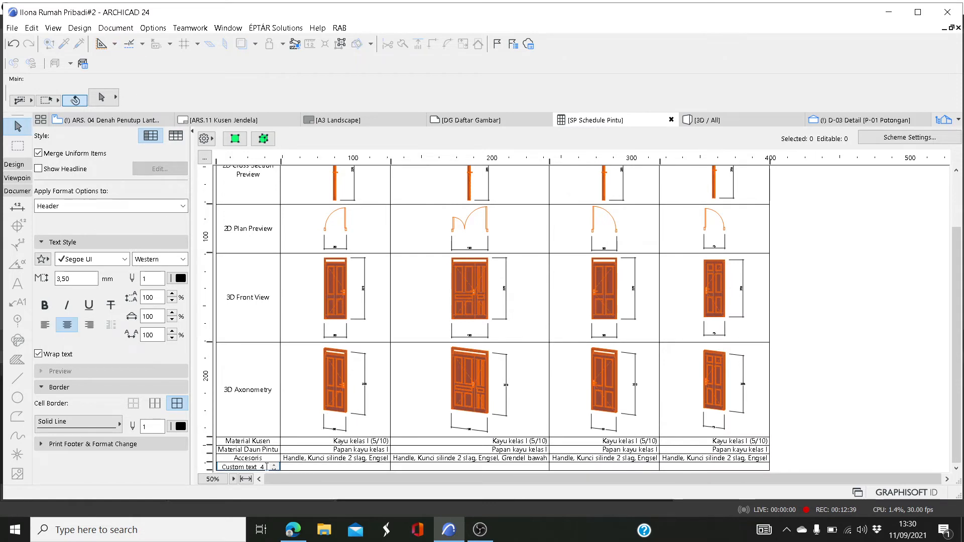
pyautogui.doubleClick(266, 466)
pyautogui.write('Deskripsi')
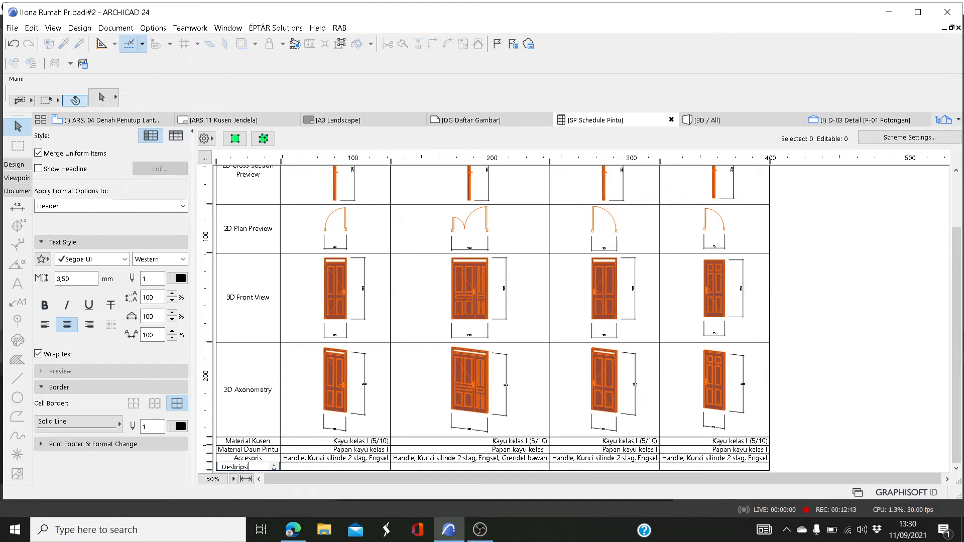
pyautogui.click(291, 468)
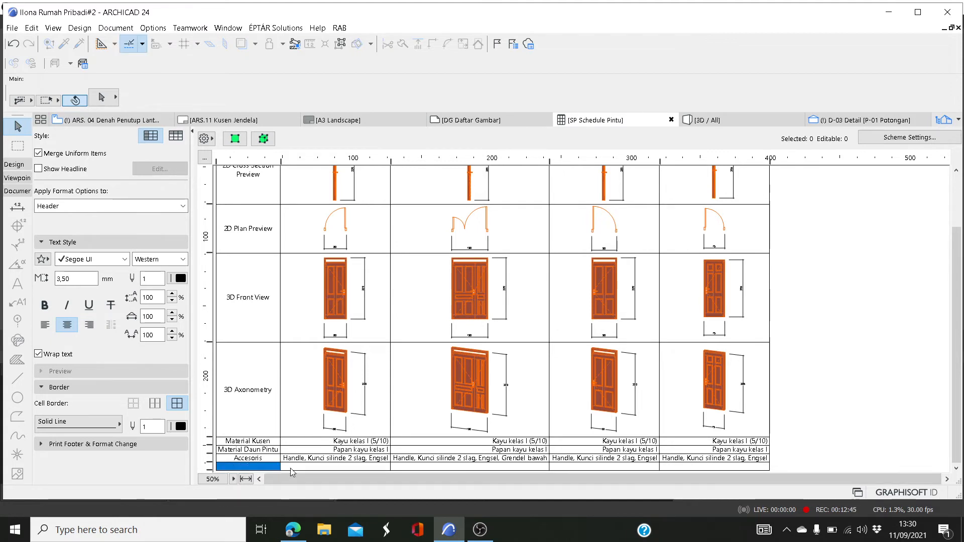
# Step: Enter Pintu + ventilasi as the first door's Deskripsi value
pyautogui.click(292, 467)
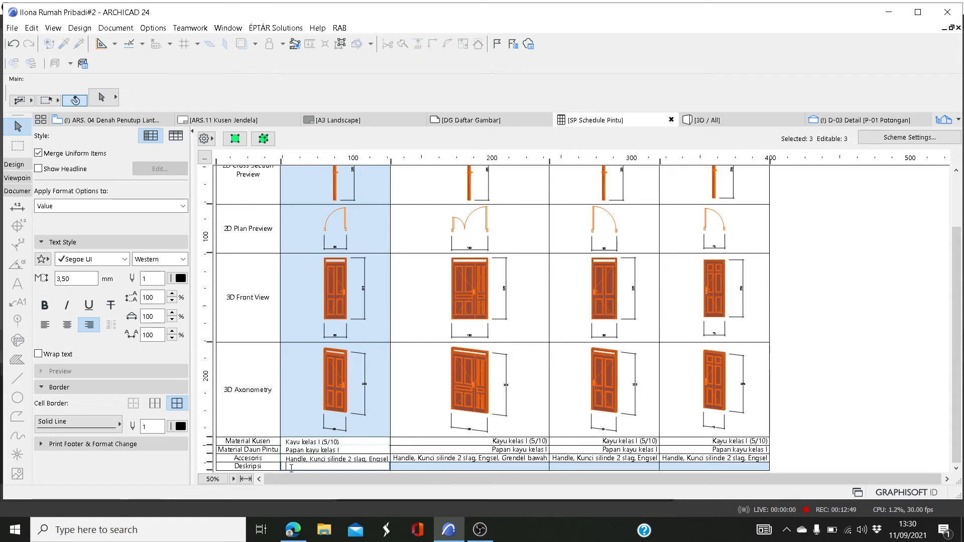
pyautogui.write('Pin')
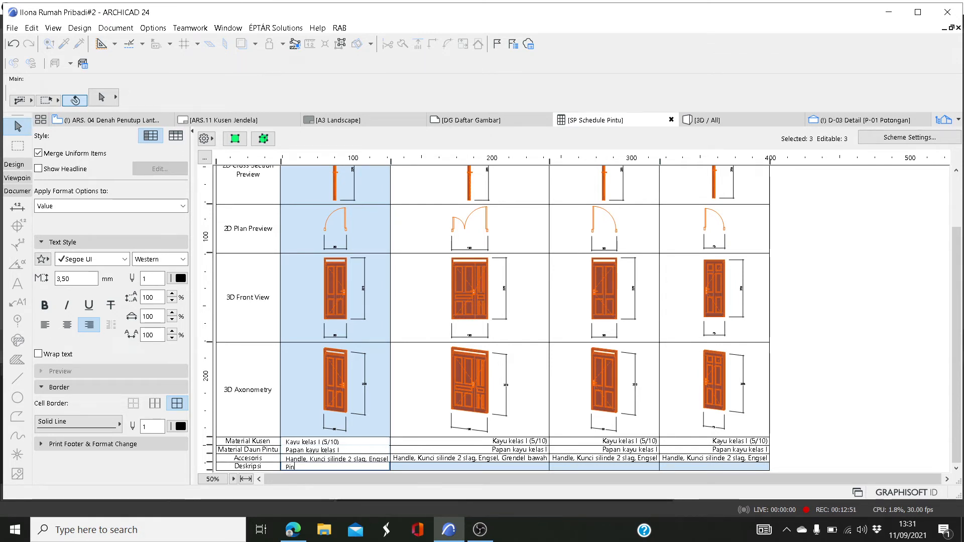
pyautogui.write('tu + ventilasi')
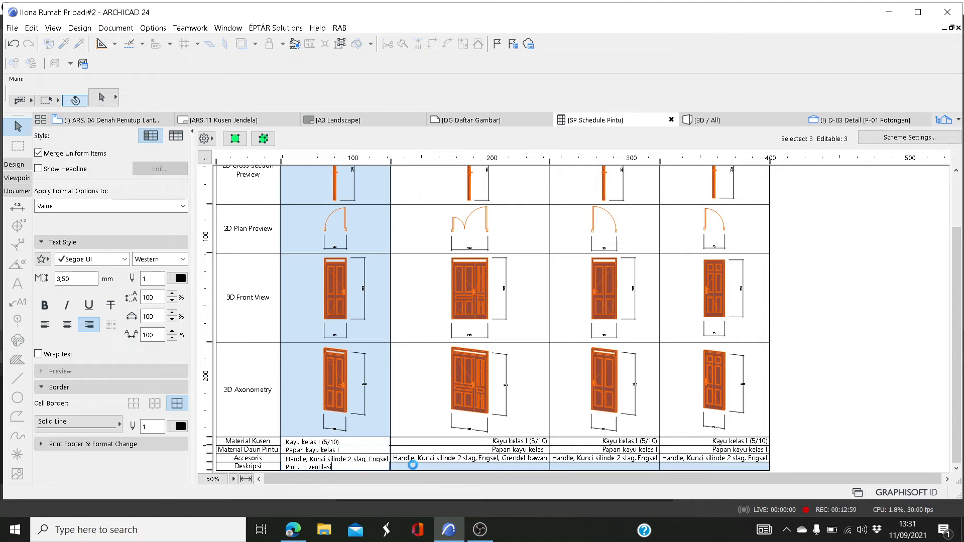
# Step: Enter Double daun pintu + ventilasi as the second door's Deskripsi value
pyautogui.click(413, 465)
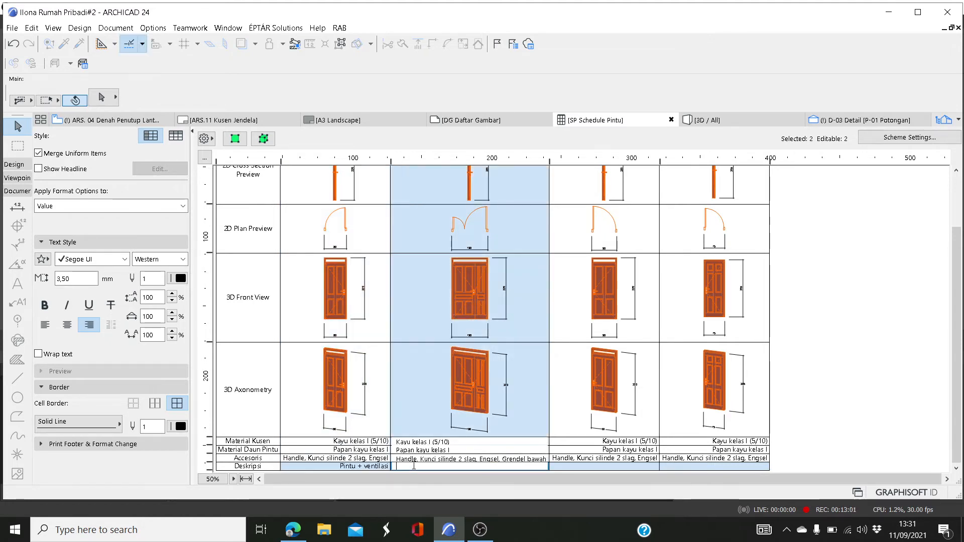
pyautogui.write('D')
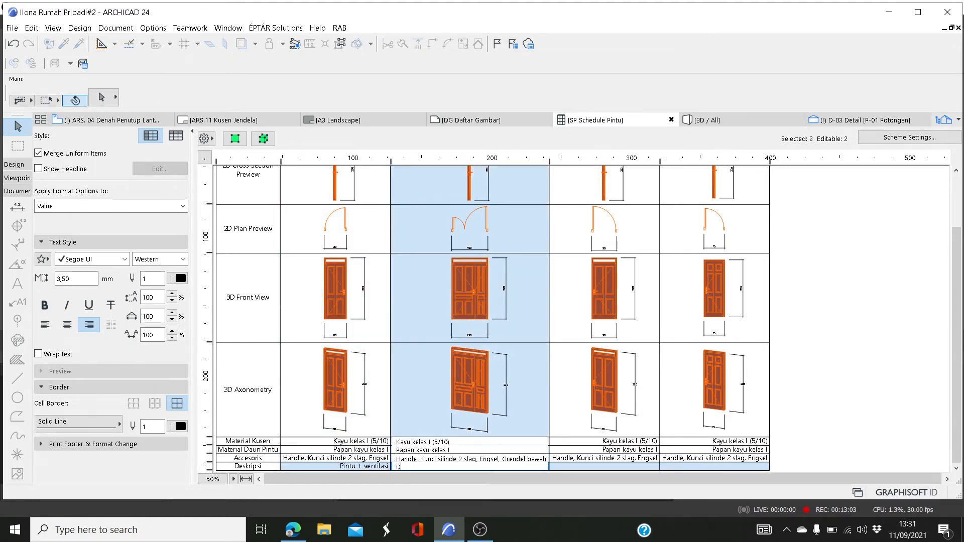
pyautogui.write('oble')
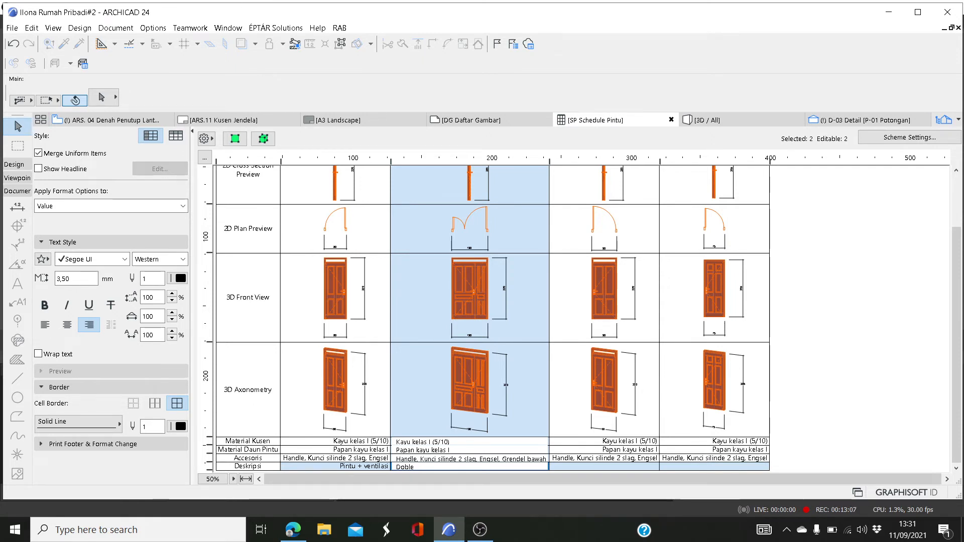
pyautogui.press('BackSpace')
pyautogui.press('BackSpace')
pyautogui.press('BackSpace')
pyautogui.write('uble daun pintu')
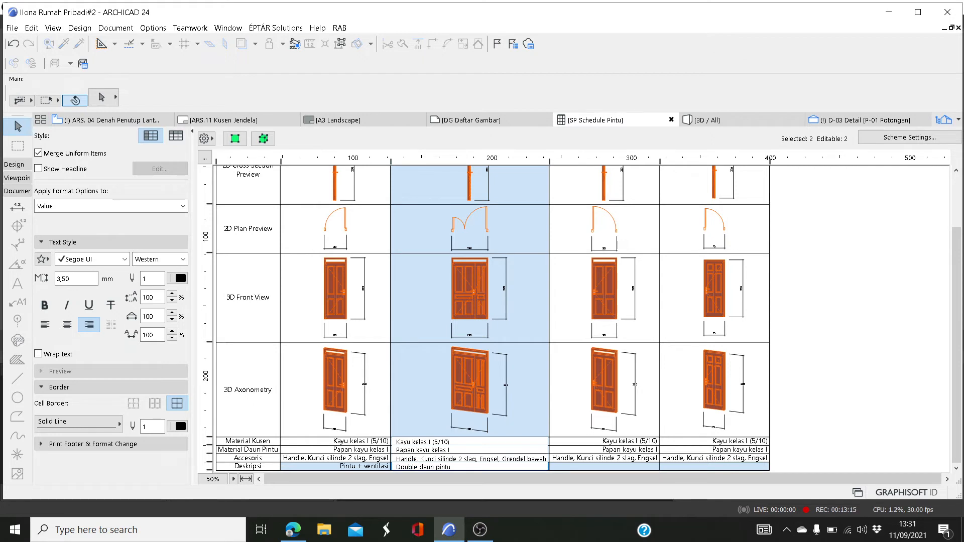
pyautogui.write(' + ventilasi')
# Step: Enter Pintu + ventilasi as the Deskripsi value of the third door and copy it to the fourth door
pyautogui.click(577, 466)
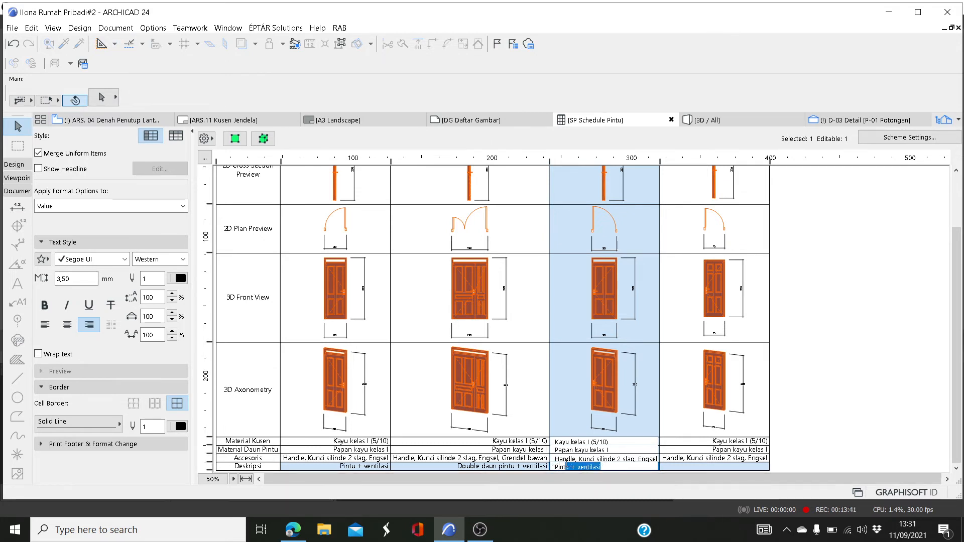
pyautogui.moveTo(566, 461); pyautogui.dragTo(559, 466)
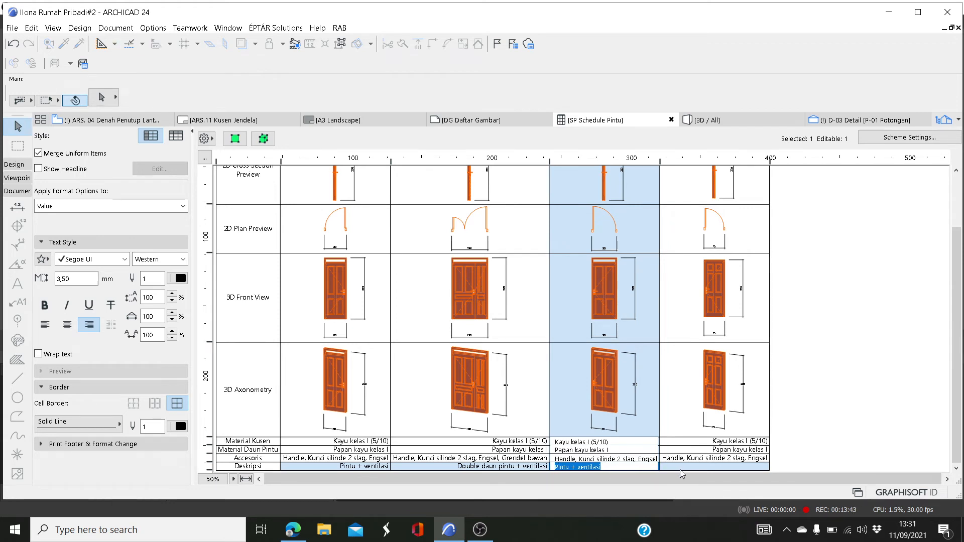
pyautogui.click(680, 466)
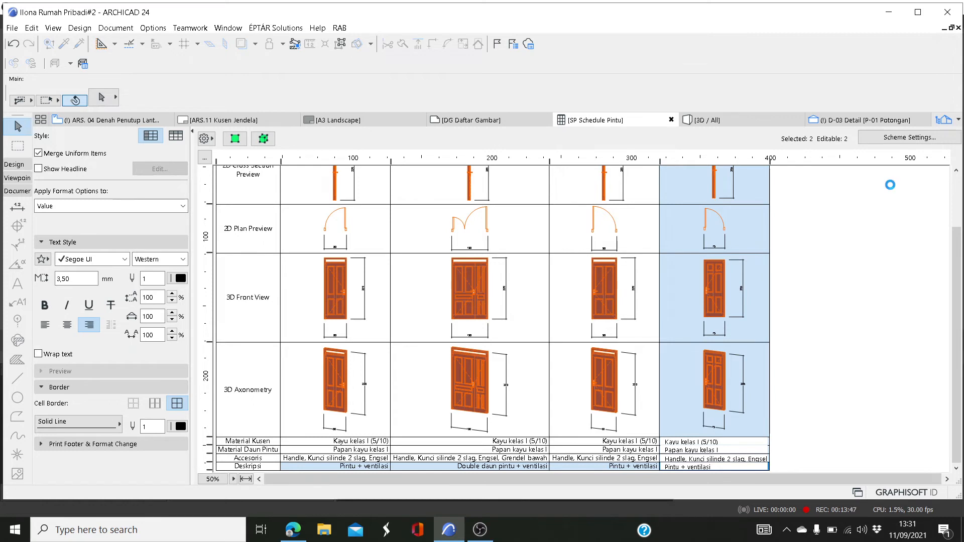
# Step: Zoom the schedule out to 25% to check the whole table
pyautogui.click(245, 479)
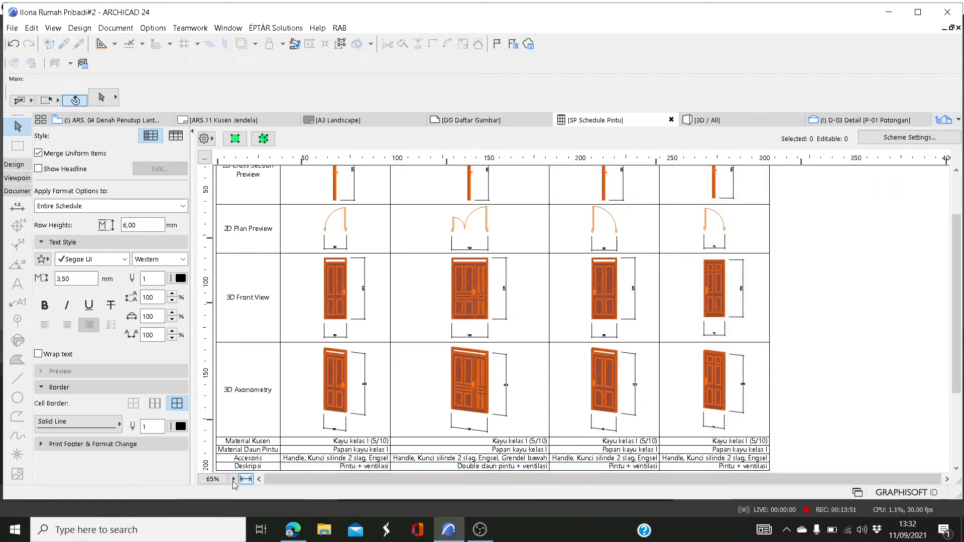
pyautogui.click(233, 480)
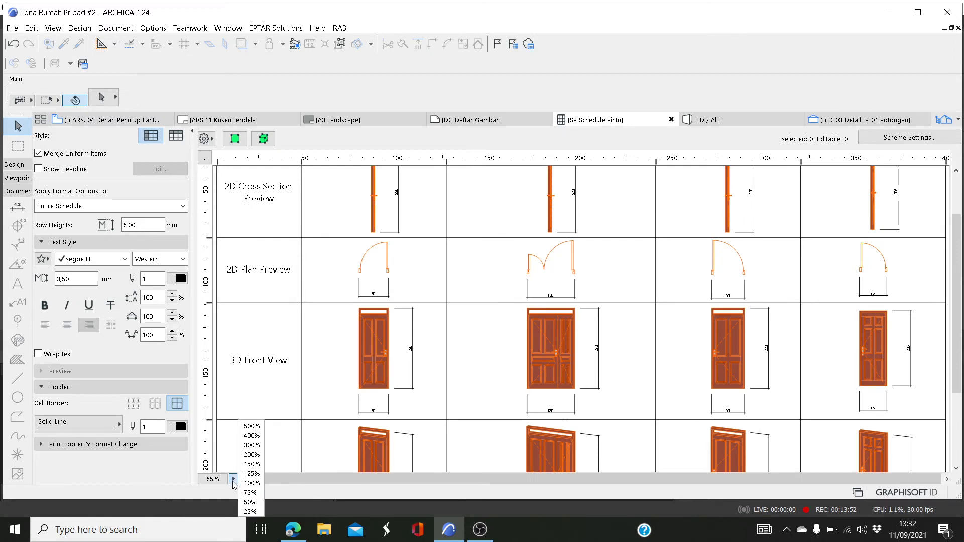
pyautogui.click(249, 511)
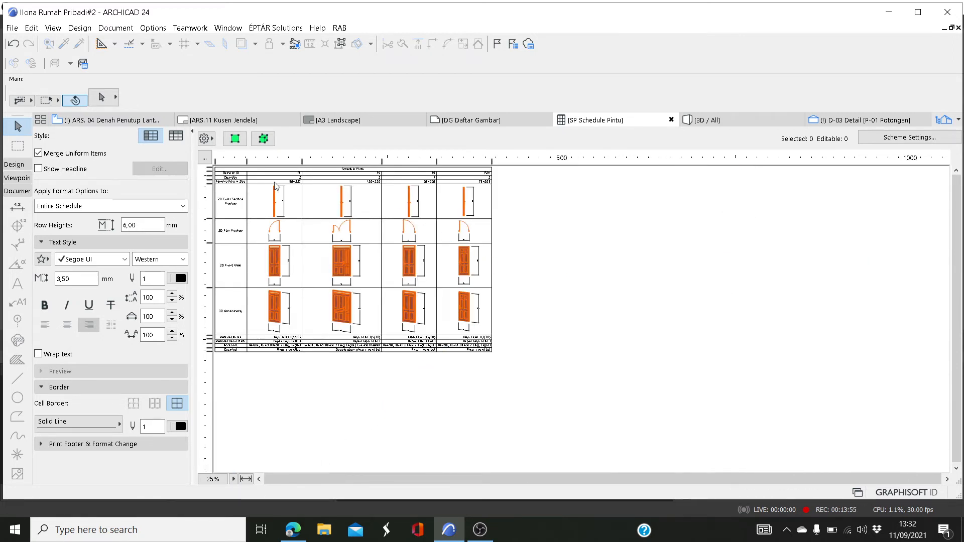
pyautogui.click(341, 170)
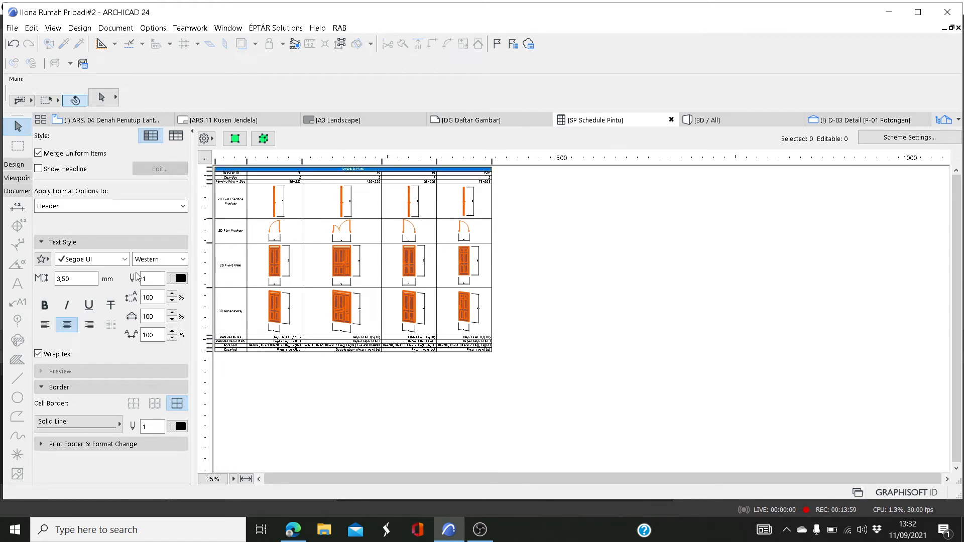
pyautogui.click(533, 213)
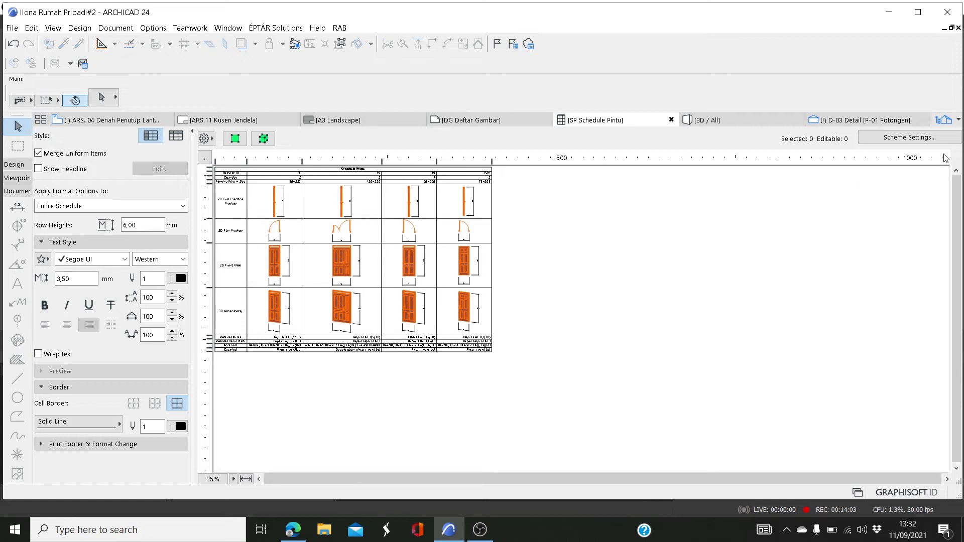
# Step: Open the Organizer, locate SP Schedule Pintu in the Project Map and switch the Organizer to its View Editor
pyautogui.click(950, 124)
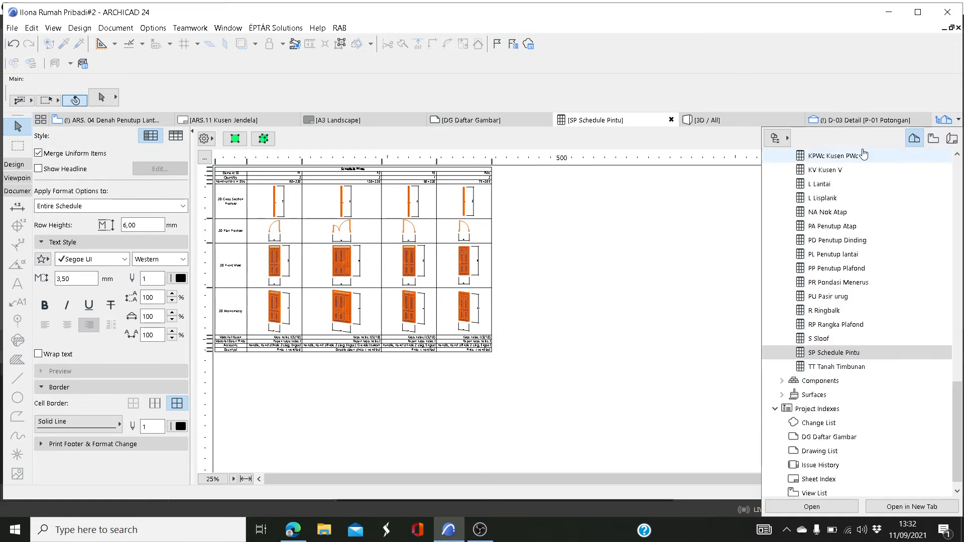
pyautogui.click(783, 143)
pyautogui.click(817, 150)
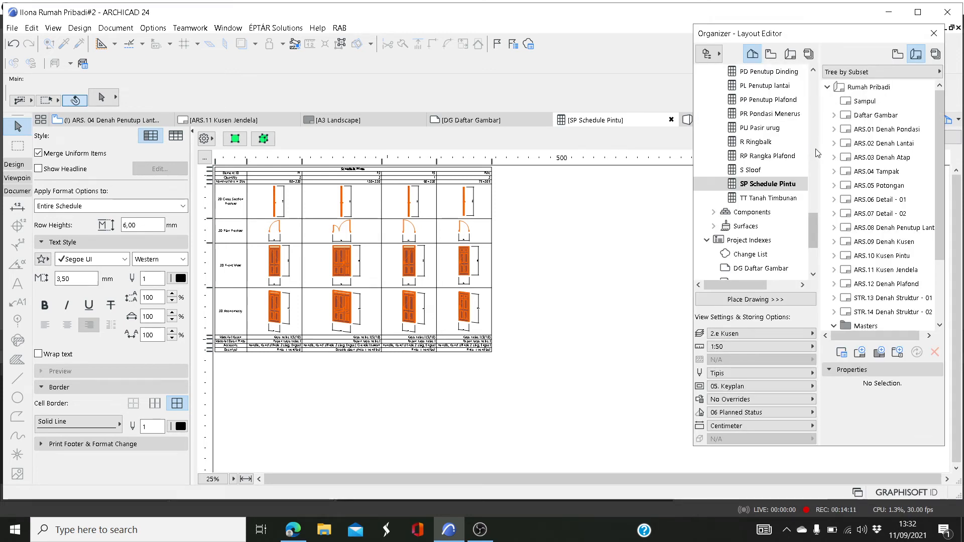
pyautogui.scroll(2, 769, 225)
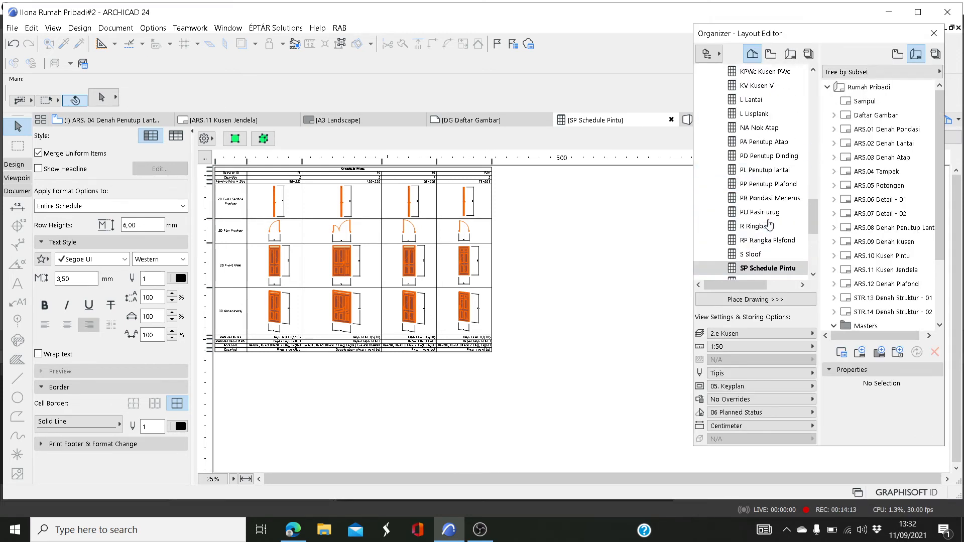
pyautogui.scroll(-1, 769, 225)
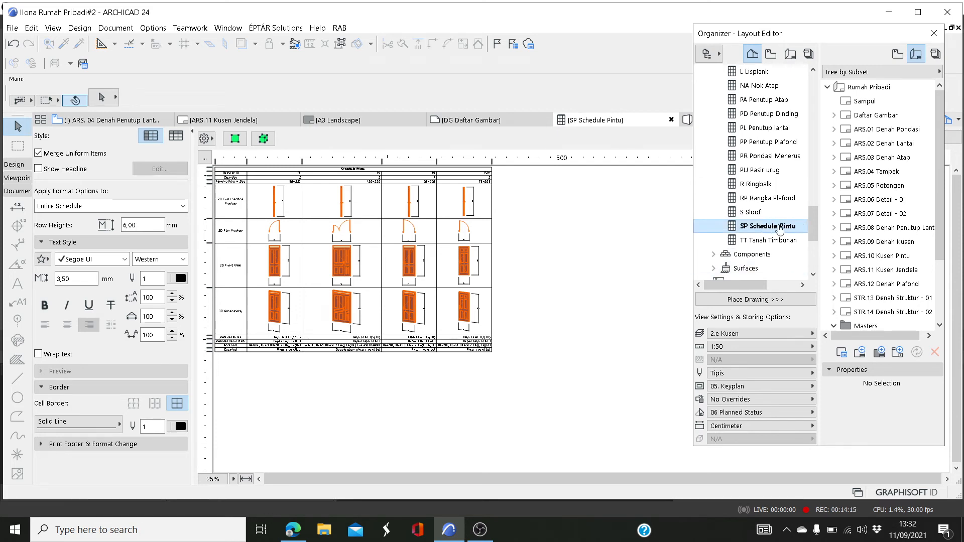
pyautogui.click(897, 53)
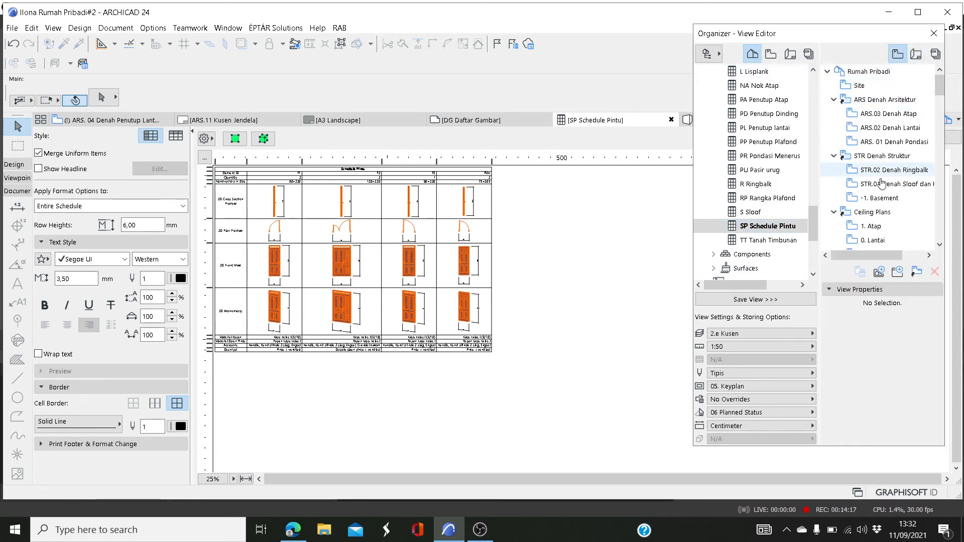
# Step: Find the SP Schedule Pintu view in the View Map, open it and keep it selected
pyautogui.scroll(-5, 898, 201)
pyautogui.scroll(-8, 897, 199)
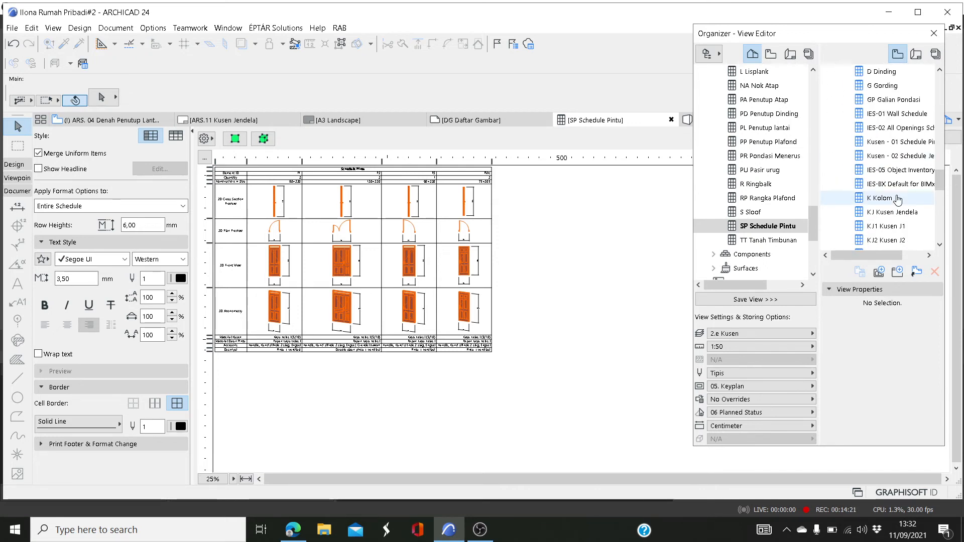
pyautogui.scroll(-6, 897, 200)
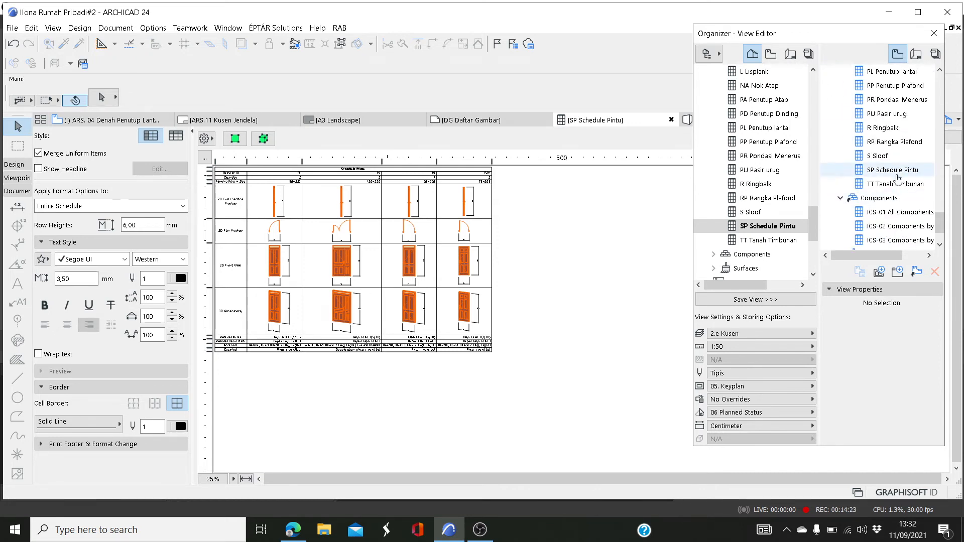
pyautogui.click(764, 227)
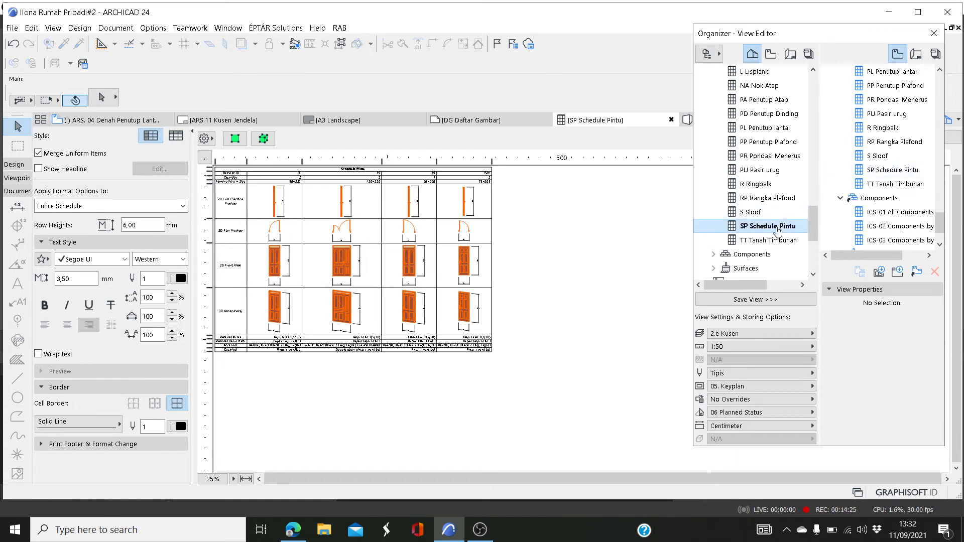
pyautogui.doubleClick(888, 170)
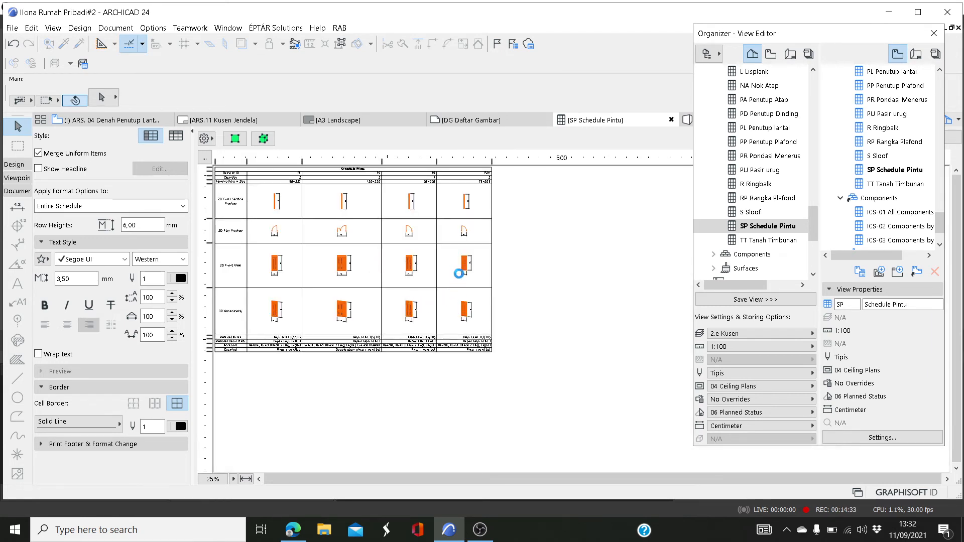
pyautogui.click(890, 173)
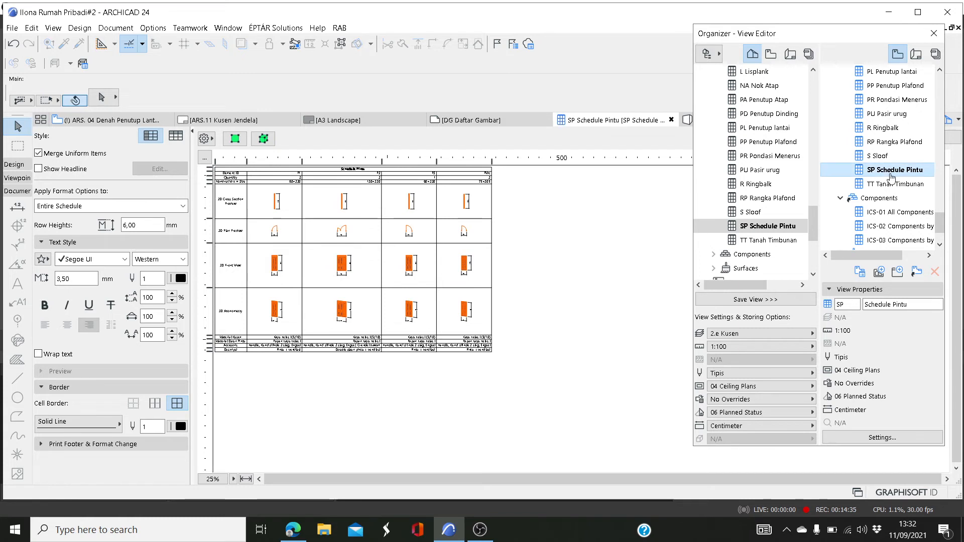
# Step: Show the View Map beside the Layout Book in the Organizer and open the ARS.10 Kusen Pintu layout
pyautogui.click(770, 54)
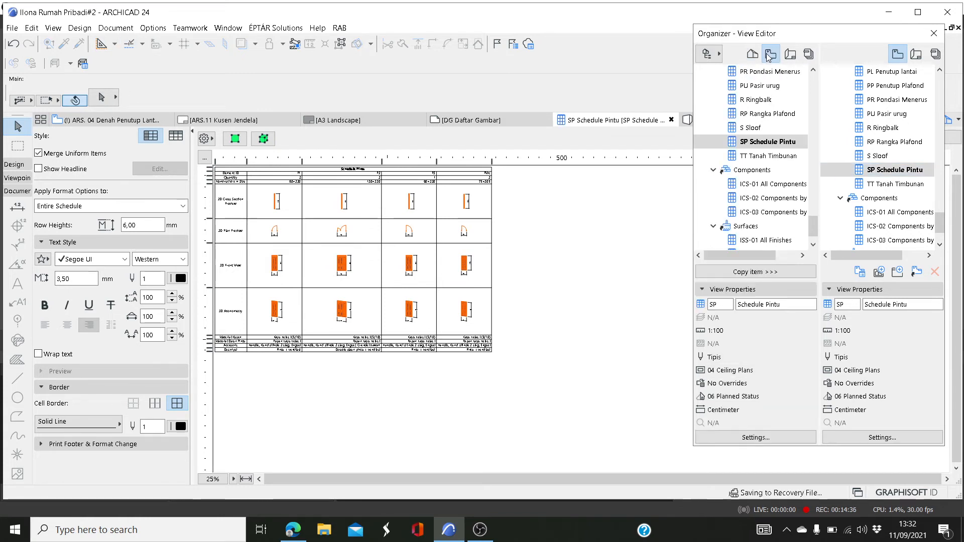
pyautogui.click(915, 54)
pyautogui.scroll(-2, 940, 173)
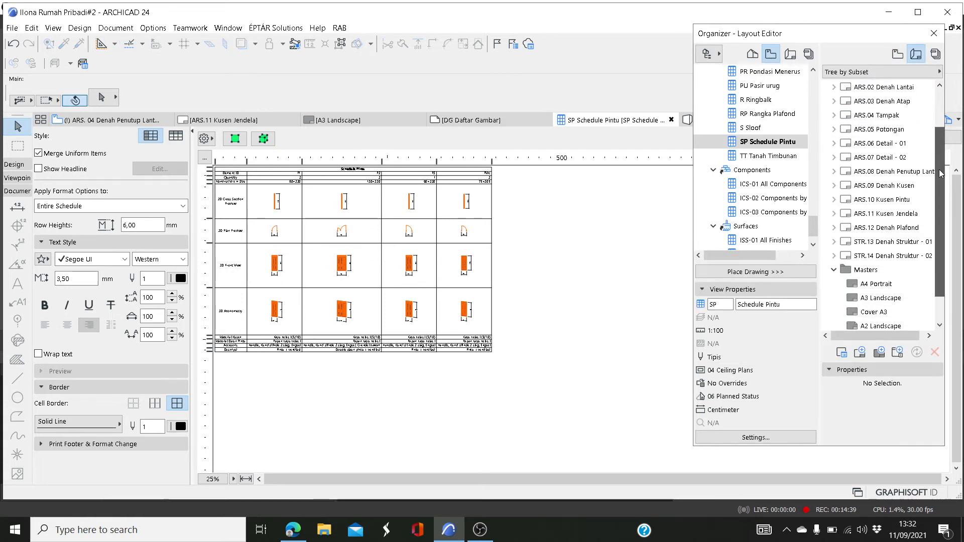
pyautogui.scroll(-1, 940, 173)
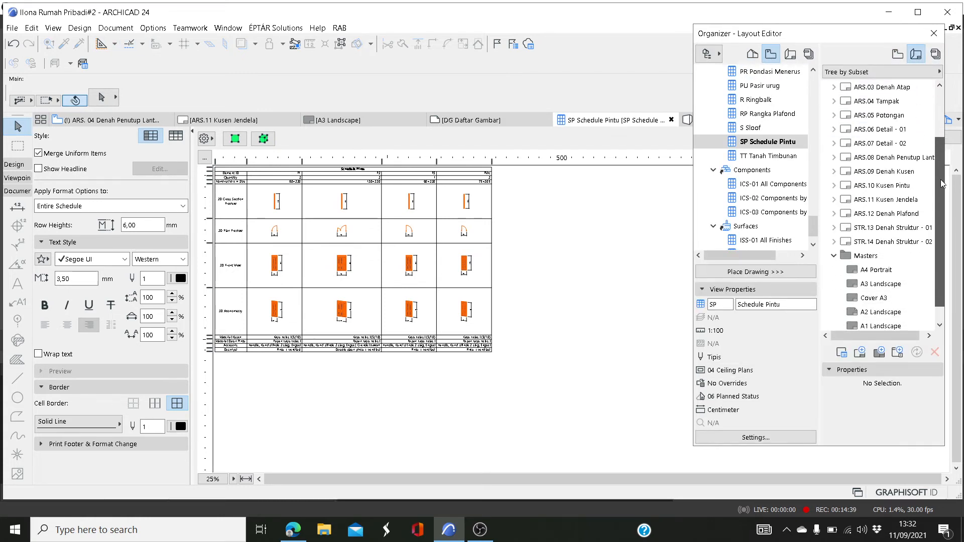
pyautogui.doubleClick(899, 190)
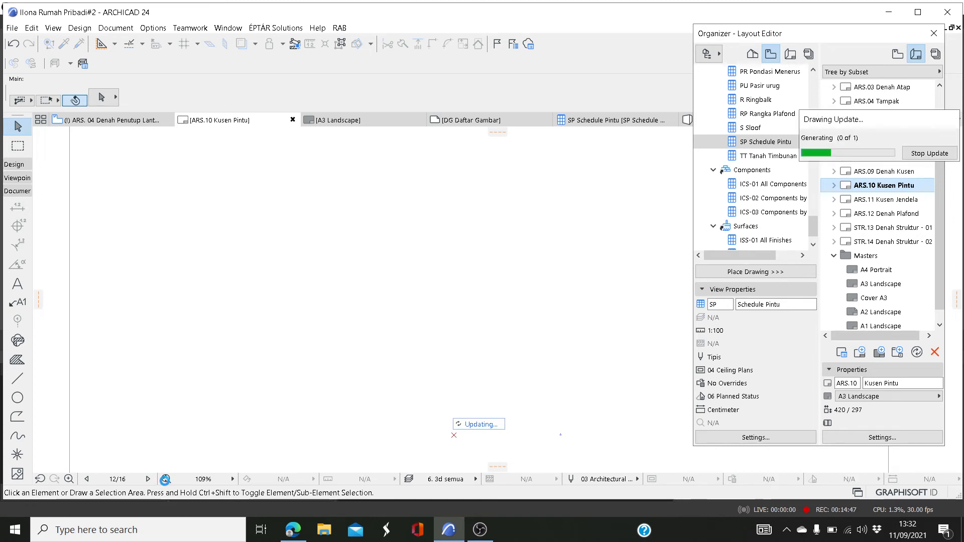
pyautogui.click(165, 480)
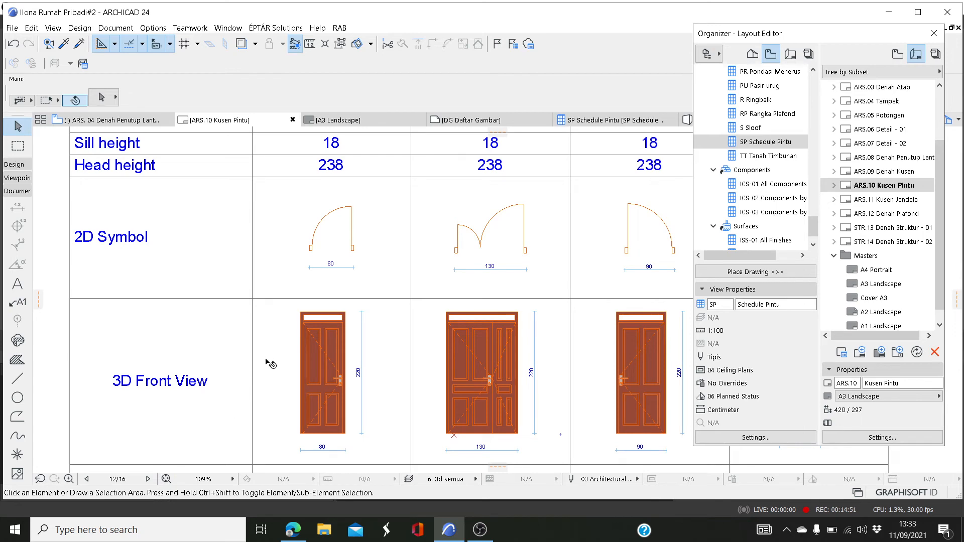
# Step: Delete the existing door schedule drawing from the ARS.10 Kusen Pintu layout
pyautogui.scroll(-5, 269, 362)
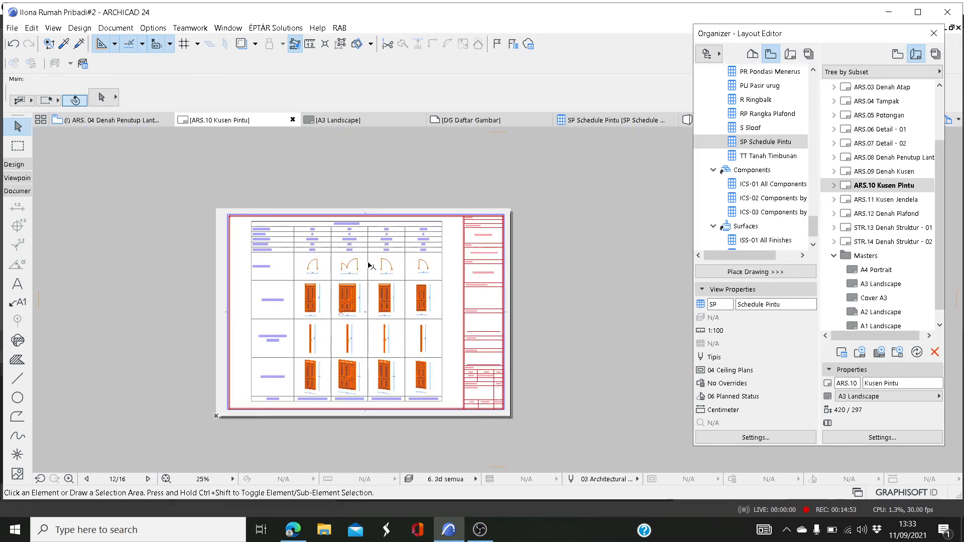
pyautogui.click(367, 266)
pyautogui.press('Delete')
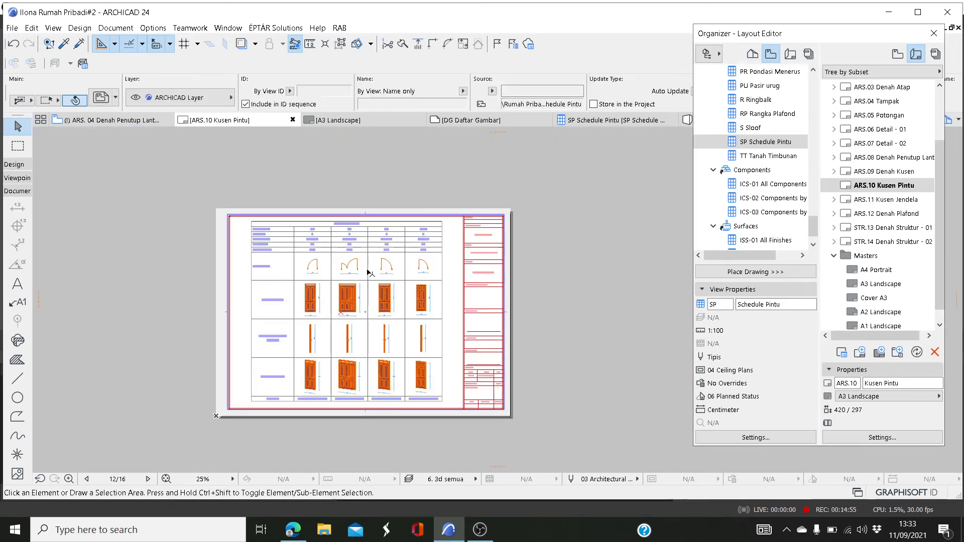
# Step: Set the SP Schedule Pintu view's model view options to 05. Keyplan and its layer combination to 2. Arsitektur
pyautogui.scroll(-2, 747, 200)
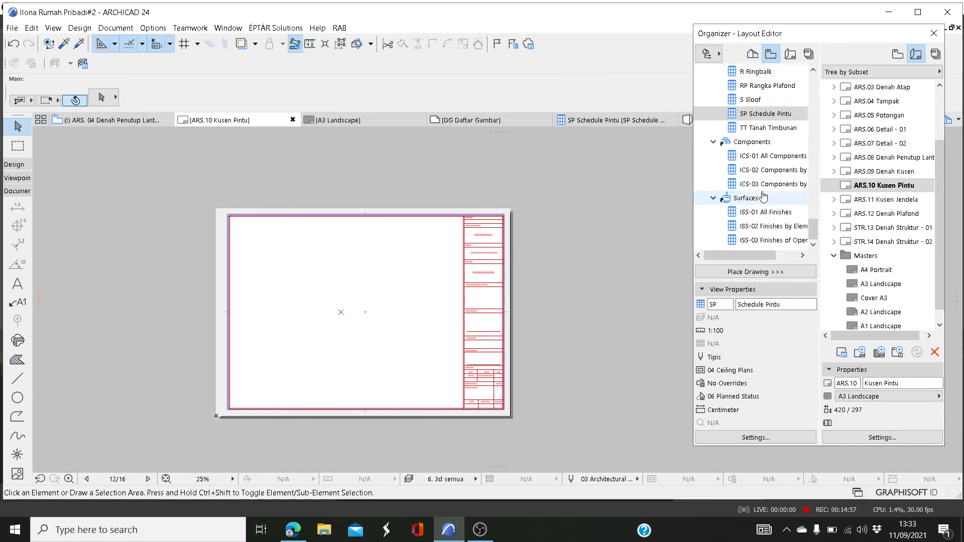
pyautogui.scroll(3, 771, 166)
pyautogui.rightClick(771, 156)
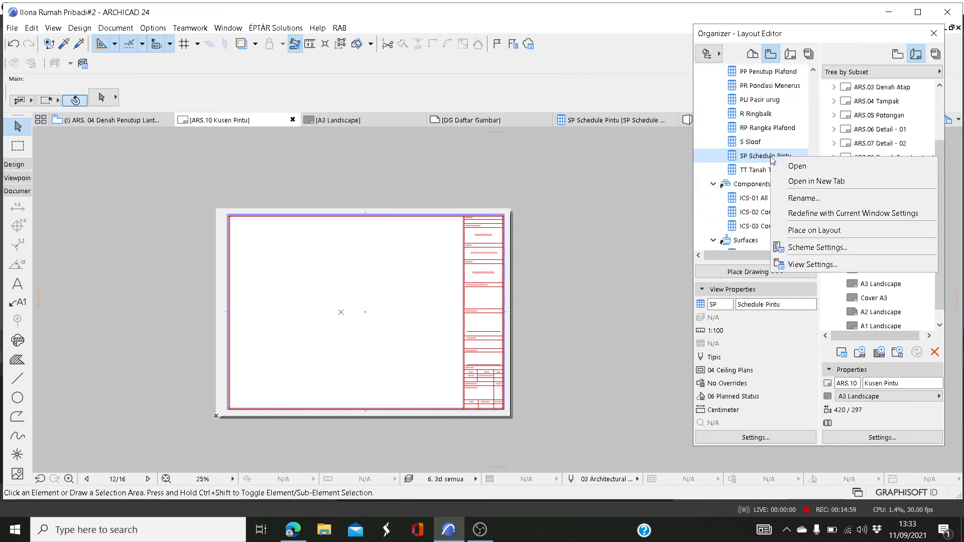
pyautogui.click(809, 264)
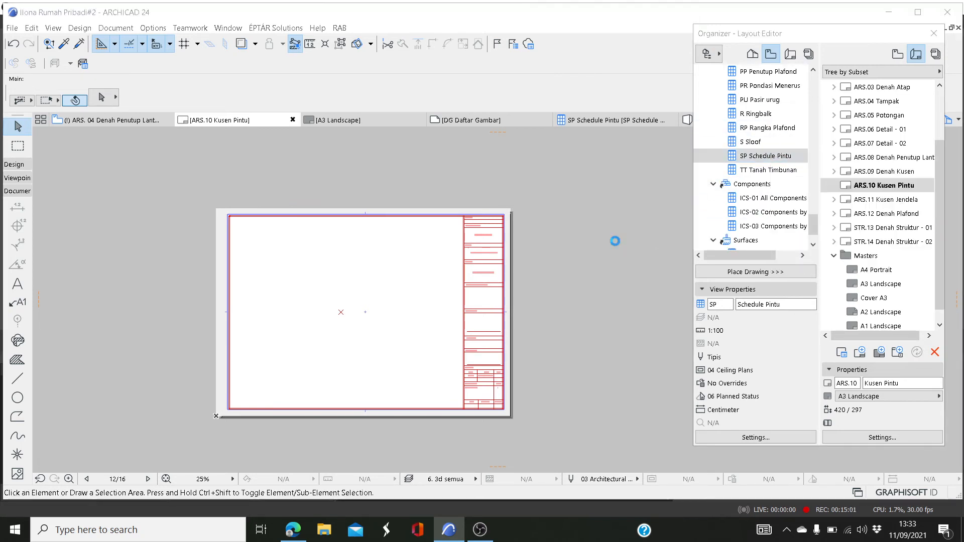
pyautogui.click(542, 241)
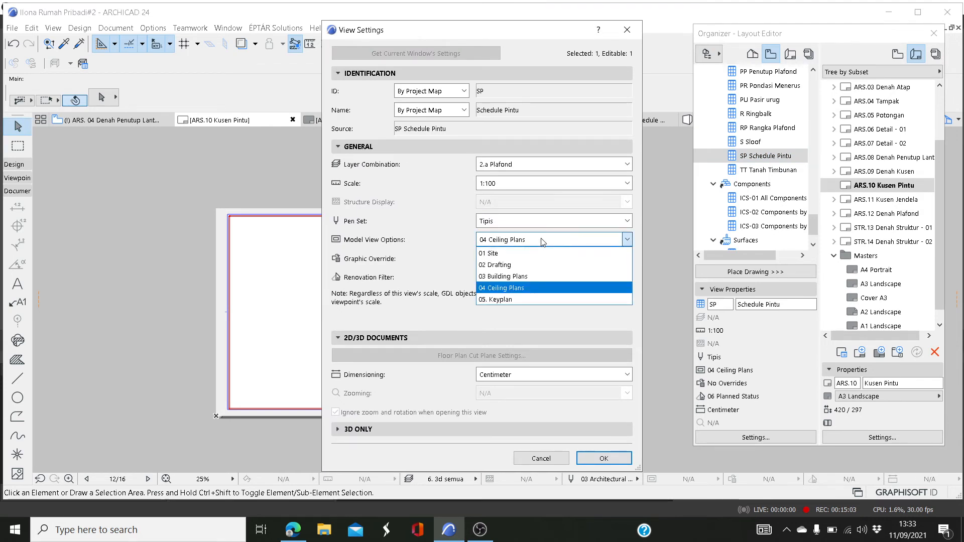
pyautogui.click(528, 300)
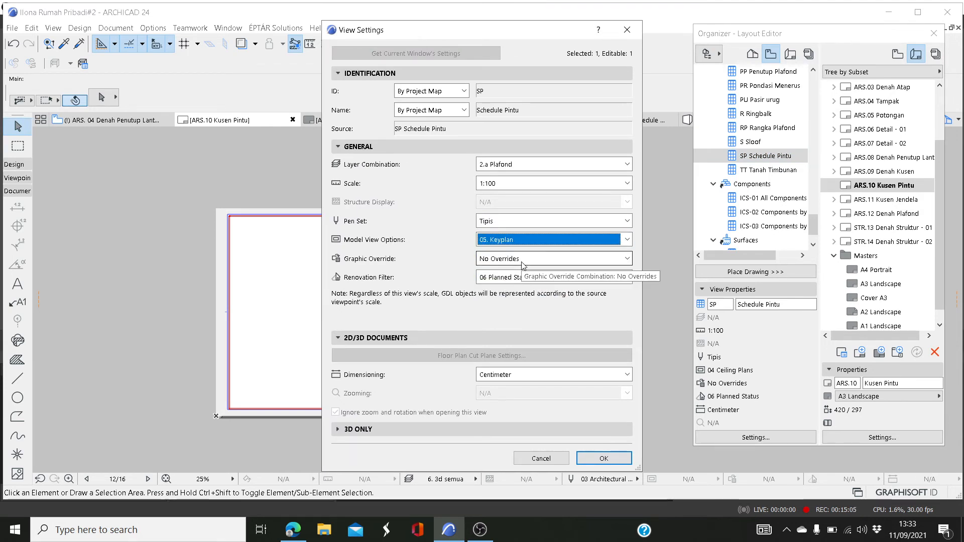
pyautogui.click(527, 277)
pyautogui.click(527, 277)
pyautogui.click(517, 164)
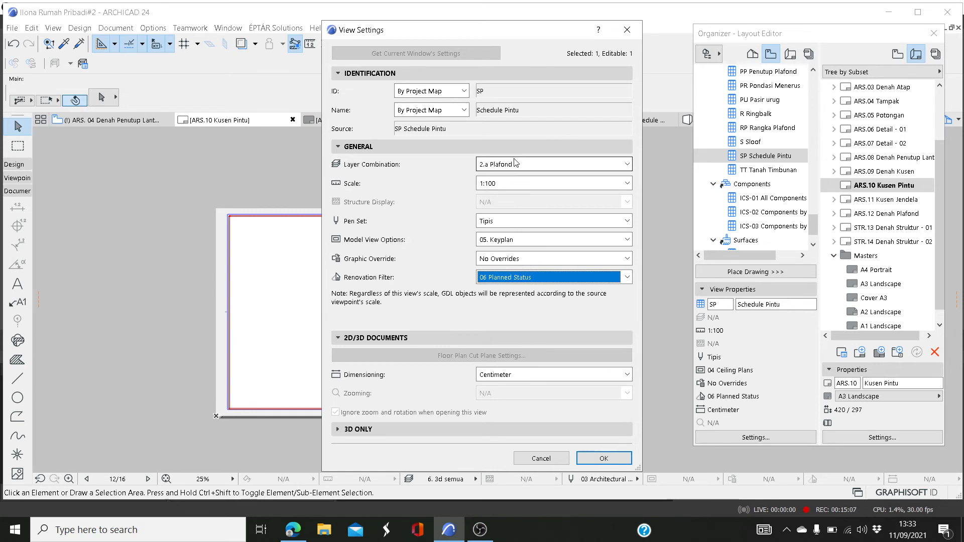
pyautogui.click(511, 192)
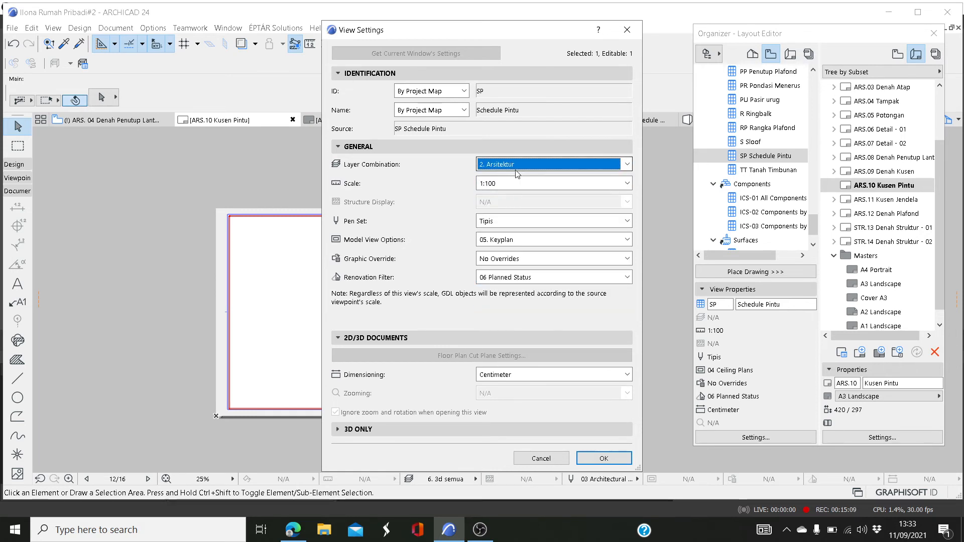
pyautogui.click(604, 459)
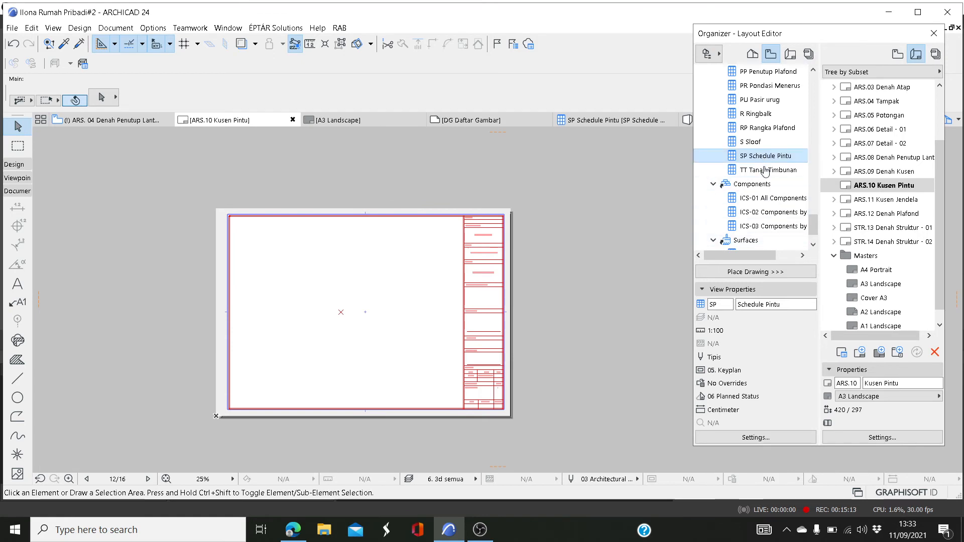
# Step: Place the SP Schedule Pintu view on the ARS.10 layout and scale it down from its upper-right corner to clear the title block
pyautogui.moveTo(766, 158); pyautogui.dragTo(362, 312)
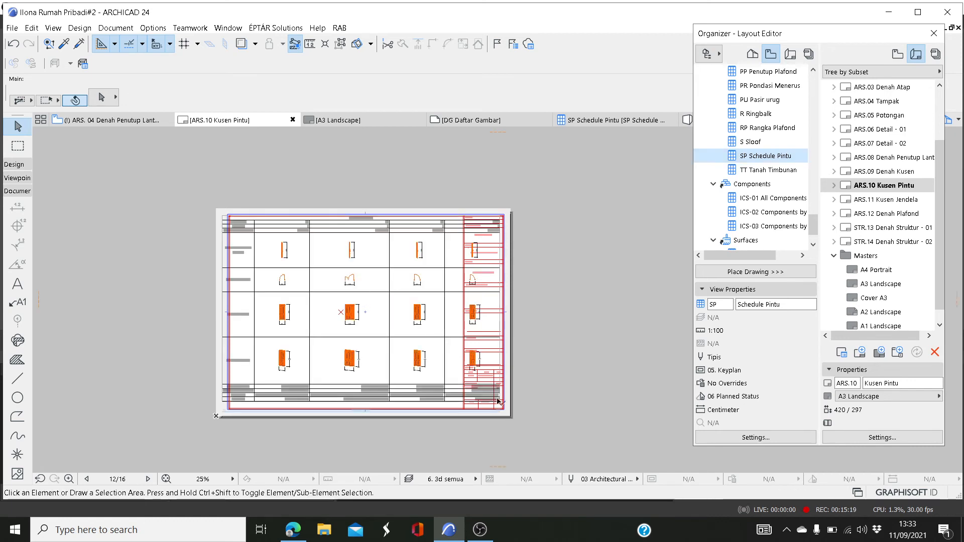
pyautogui.click(362, 279)
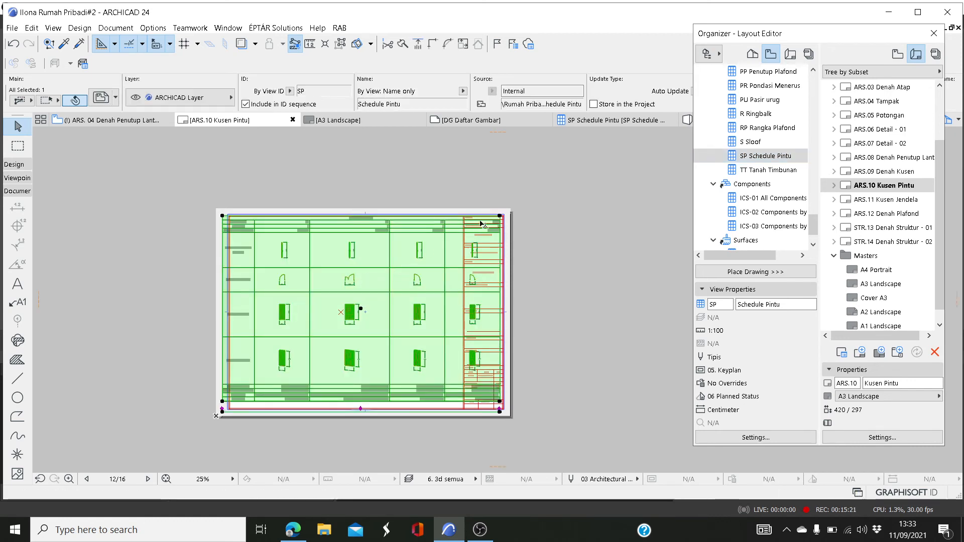
pyautogui.click(499, 216)
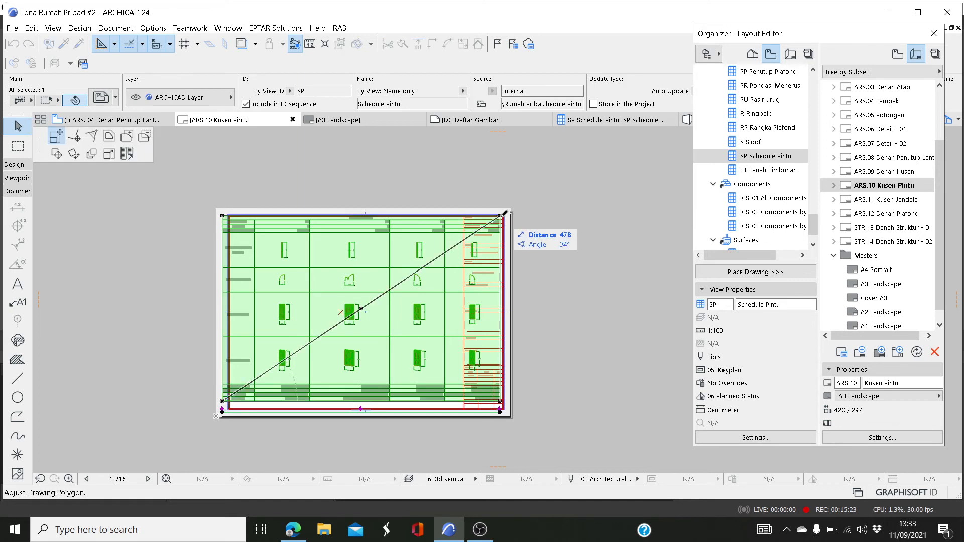
pyautogui.click(108, 154)
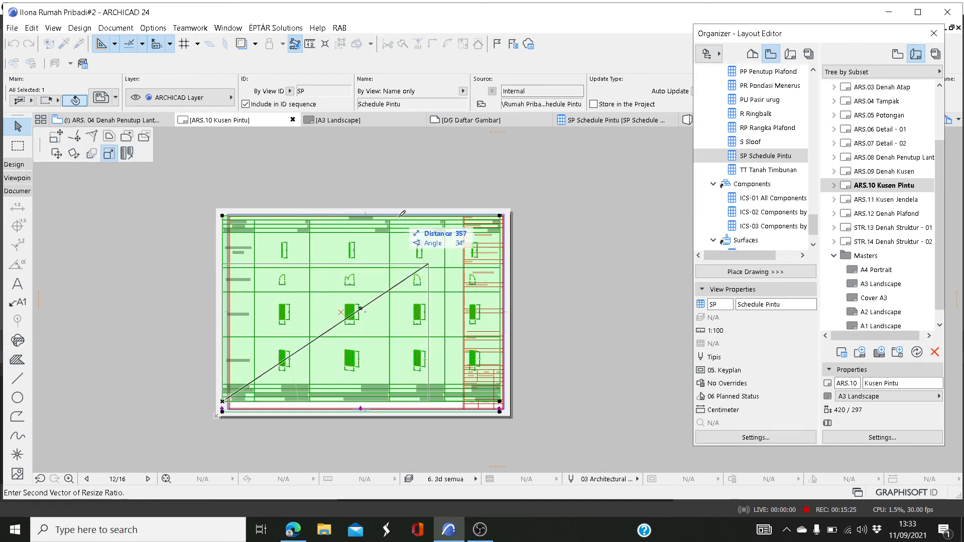
pyautogui.click(443, 214)
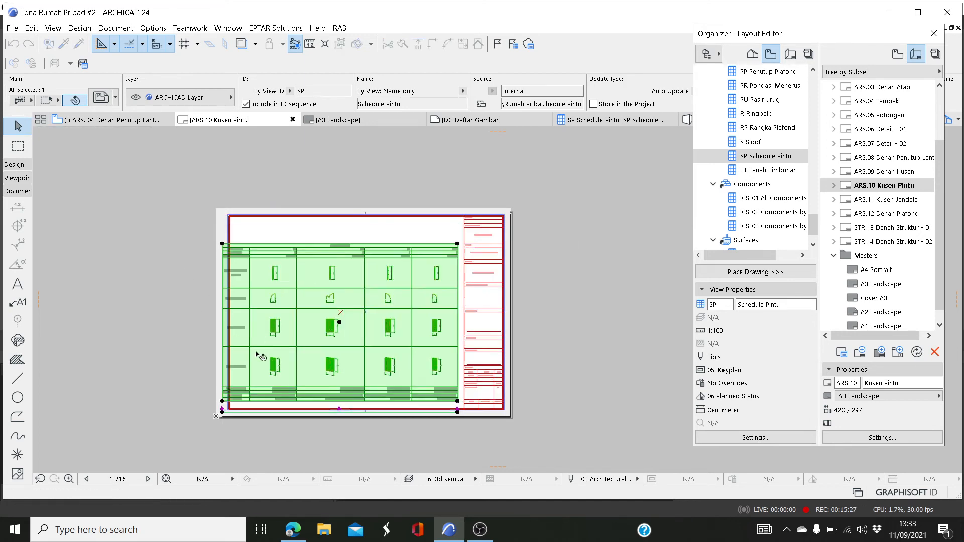
# Step: Scale the placed schedule drawing down from its lower-left corner so it fits inside the sheet frame
pyautogui.click(223, 402)
pyautogui.click(108, 153)
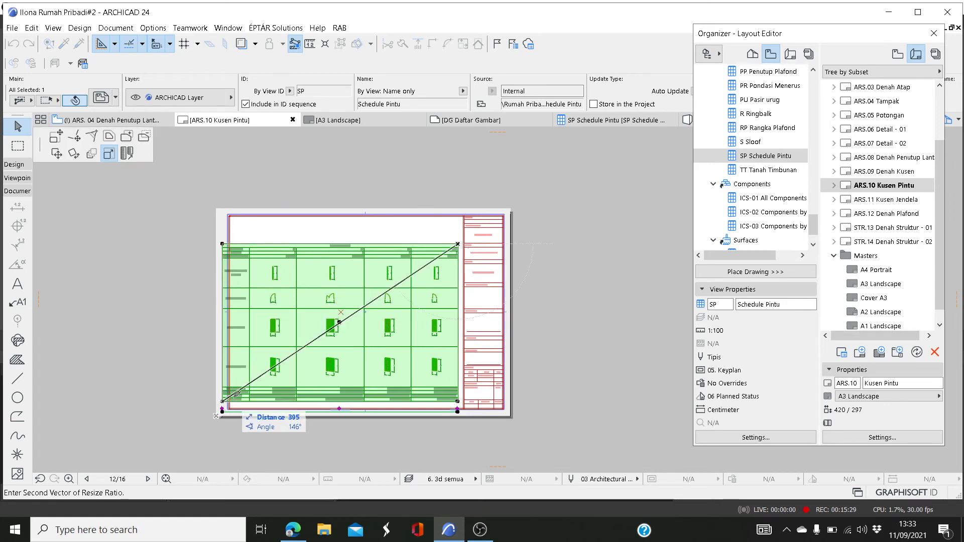
pyautogui.click(234, 392)
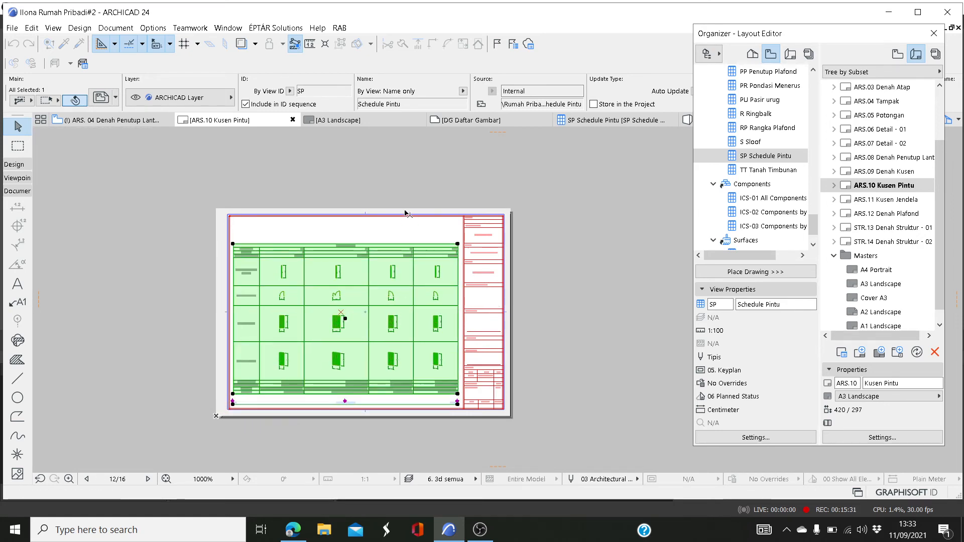
pyautogui.press('Escape')
# Step: Examine the placed door schedule on the layout, checking its headings, door previews, dimensions and material rows
pyautogui.scroll(4, 365, 370)
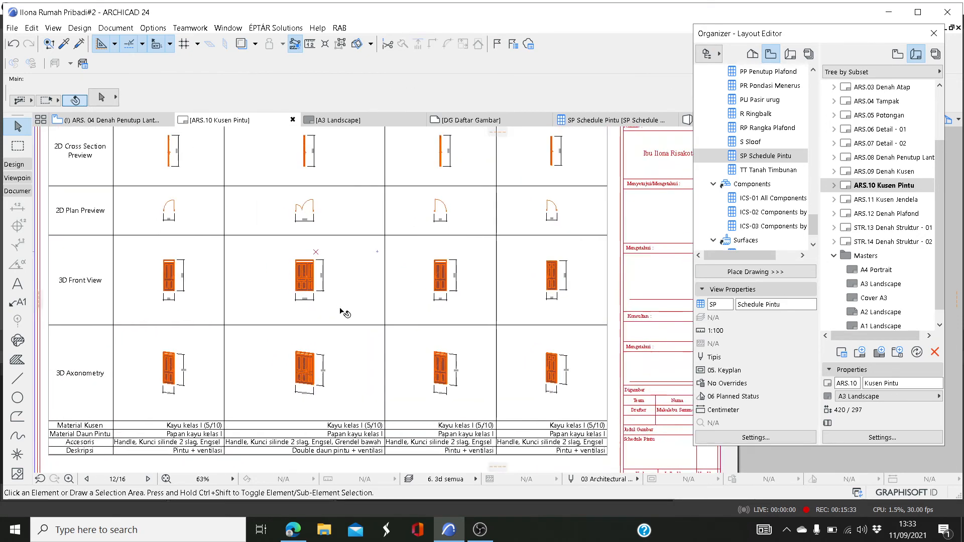
pyautogui.scroll(4, 337, 177)
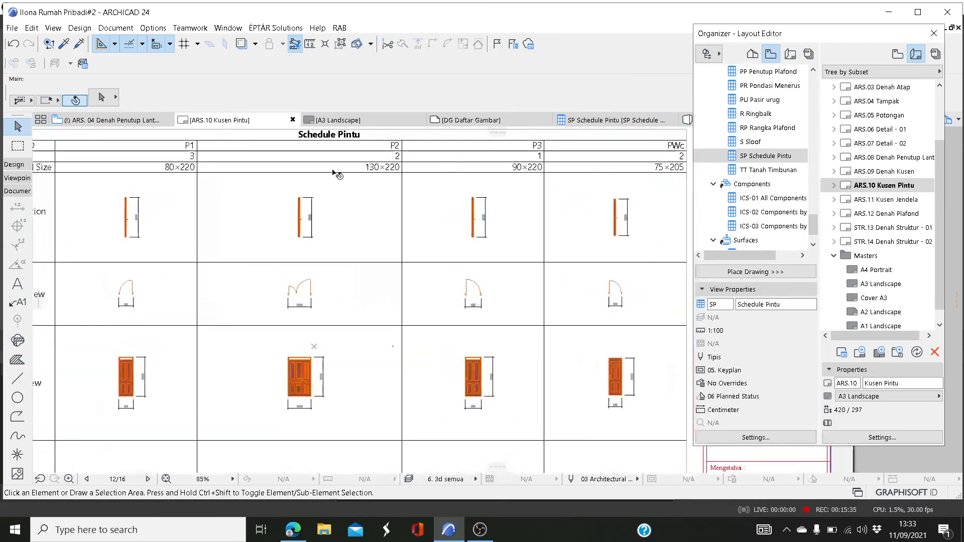
pyautogui.scroll(-3, 335, 173)
pyautogui.scroll(3, 450, 311)
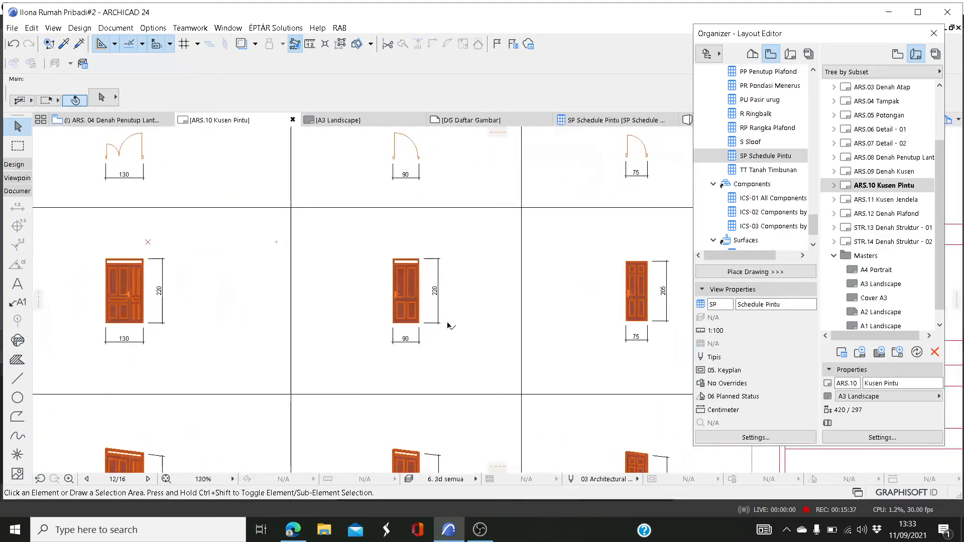
pyautogui.scroll(-3, 451, 266)
pyautogui.scroll(2, 311, 402)
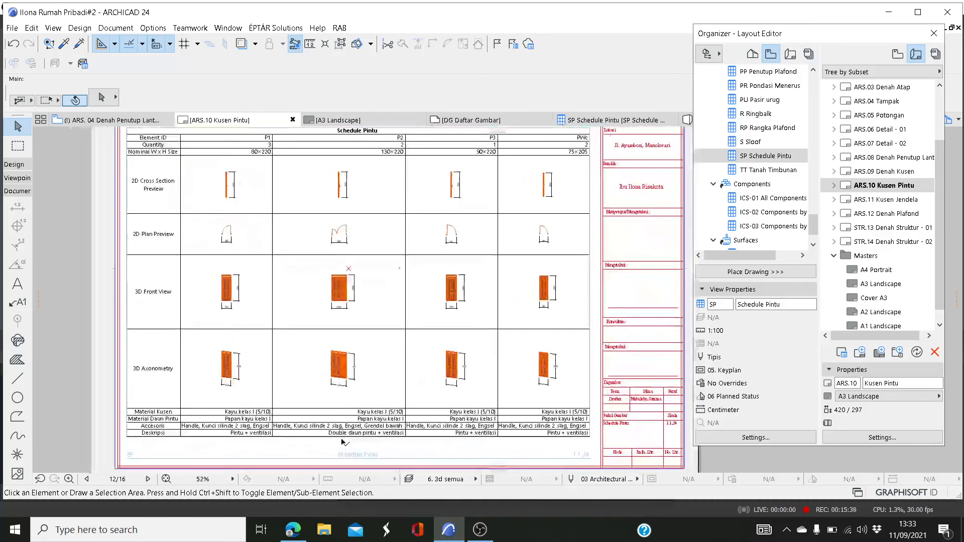
pyautogui.scroll(-3, 314, 379)
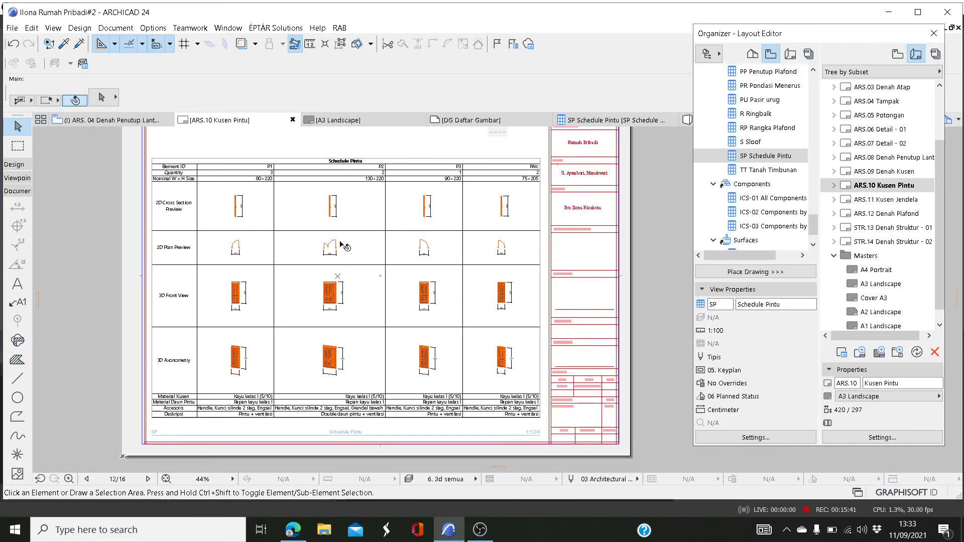
pyautogui.click(344, 204)
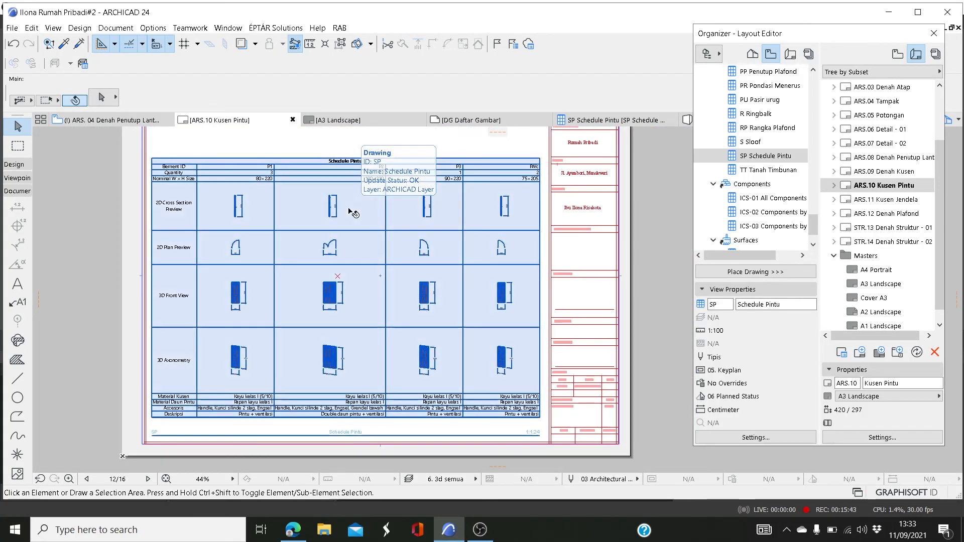
pyautogui.scroll(5, 472, 307)
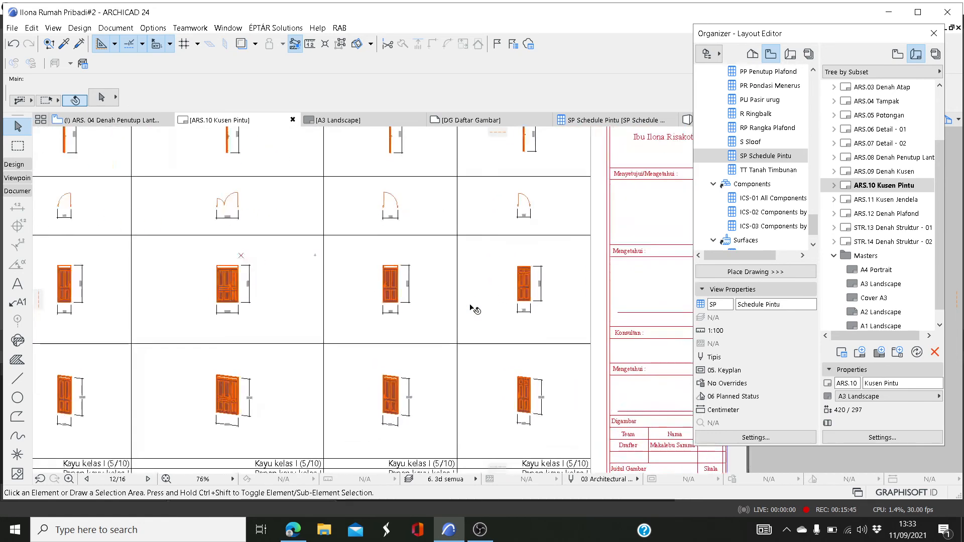
pyautogui.scroll(-4, 474, 309)
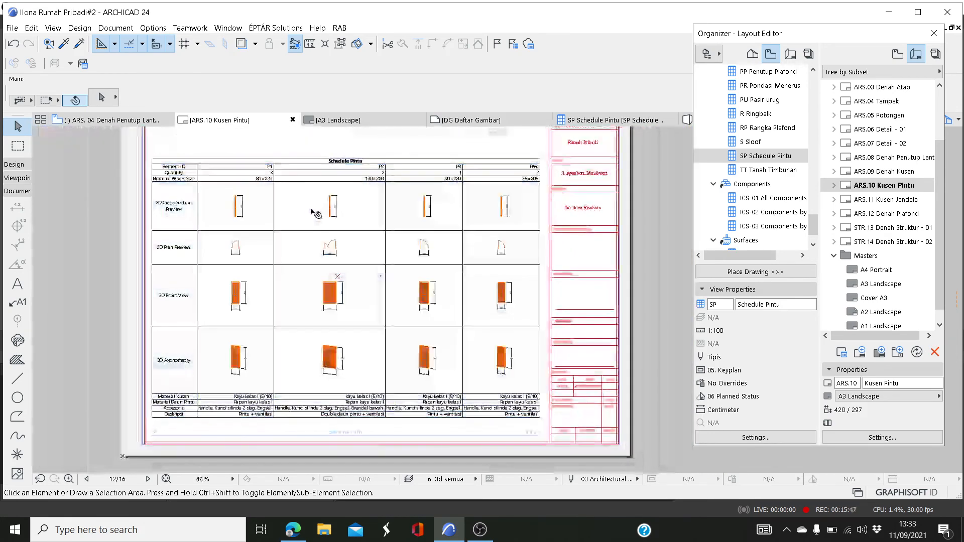
# Step: Set the placed schedule drawing to No Title and exclude its scale from autotexts and indexes
pyautogui.click(315, 214)
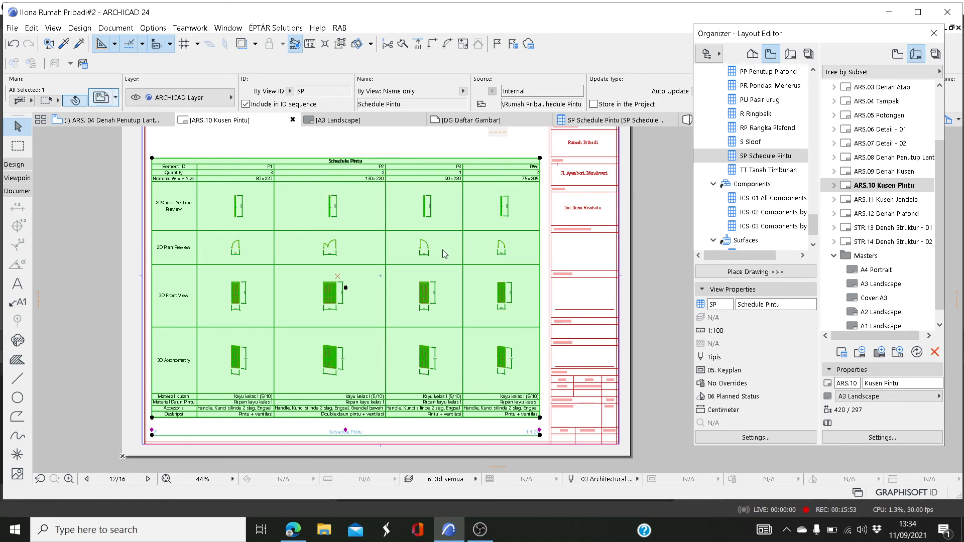
pyautogui.hotkey('ctrl', 't')
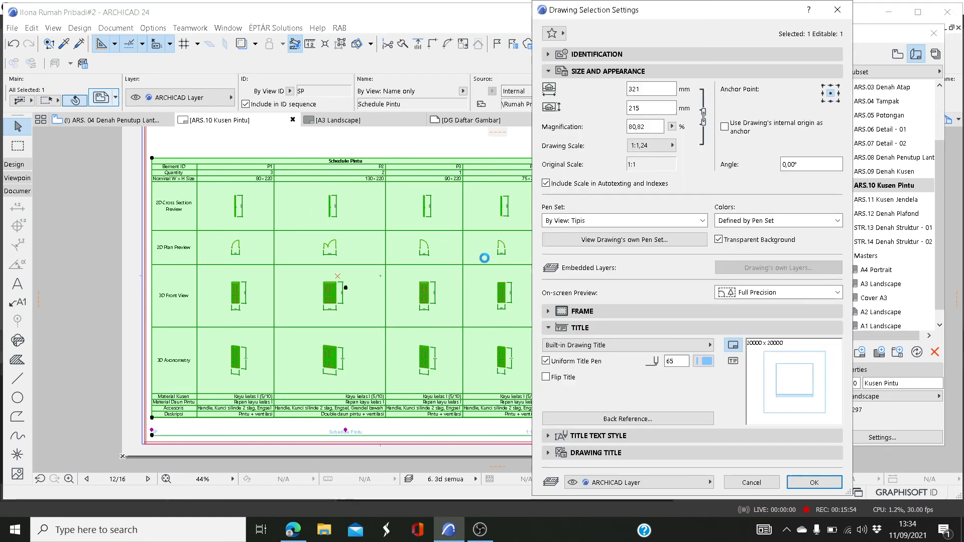
pyautogui.click(703, 361)
pyautogui.click(676, 349)
pyautogui.click(676, 349)
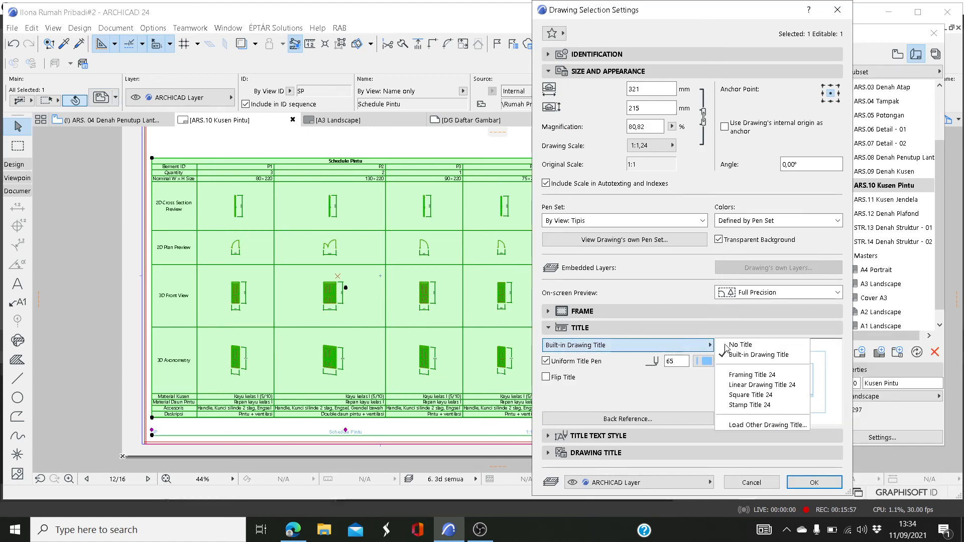
pyautogui.click(730, 346)
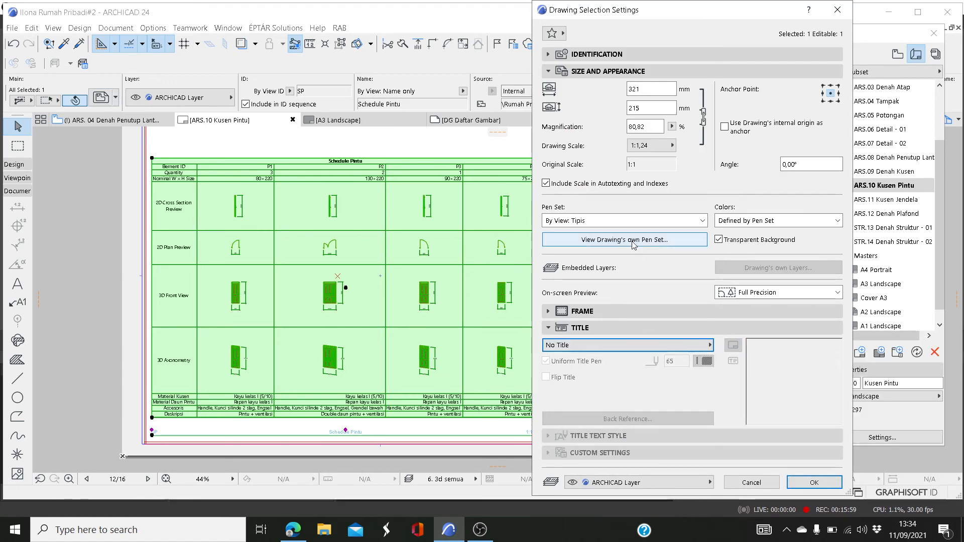
pyautogui.click(563, 185)
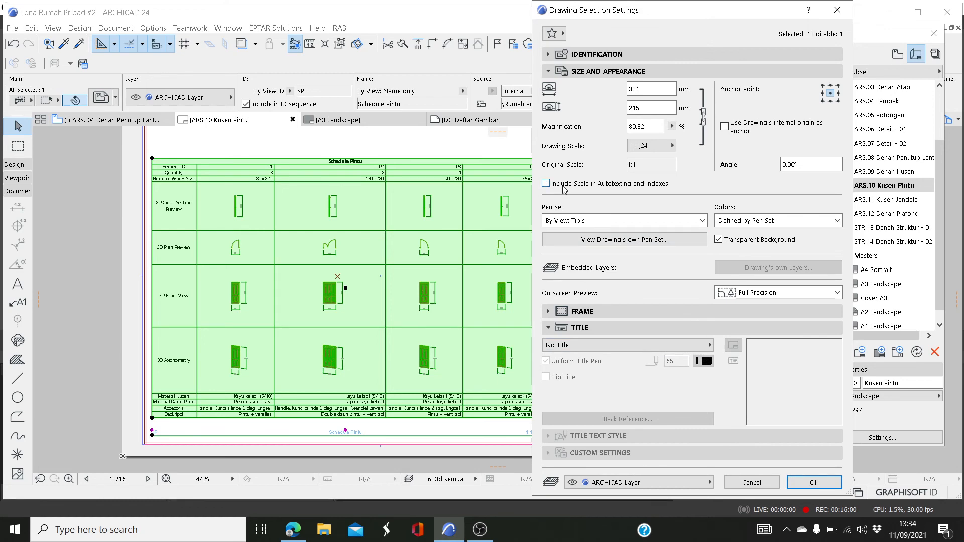
pyautogui.click(803, 481)
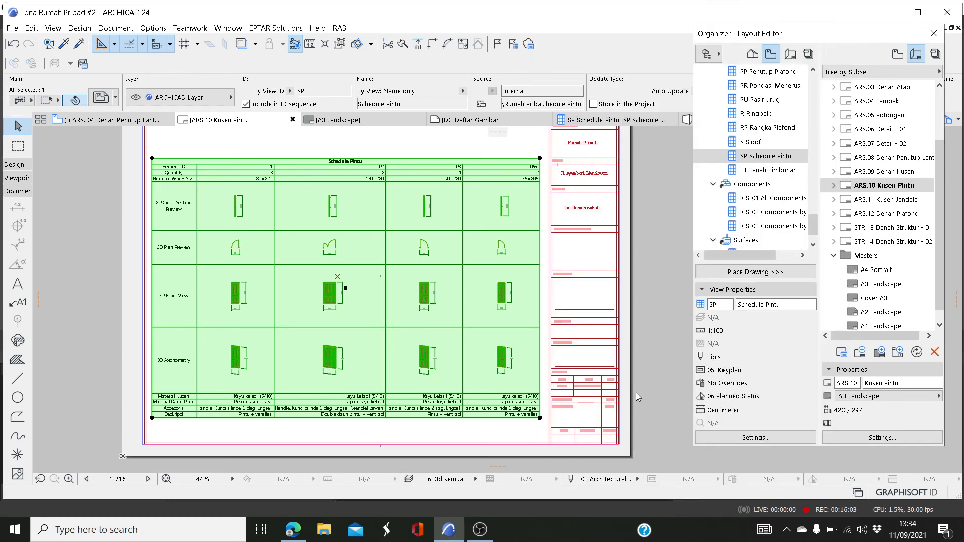
# Step: Move the placed schedule drawing straight up, closer to the upper edge of the sheet frame
pyautogui.scroll(5, 620, 421)
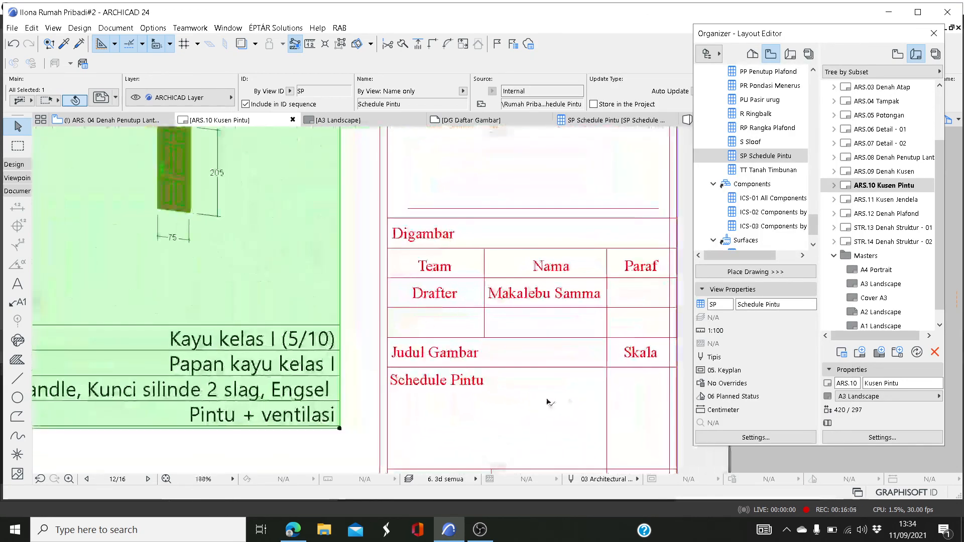
pyautogui.scroll(-6, 546, 402)
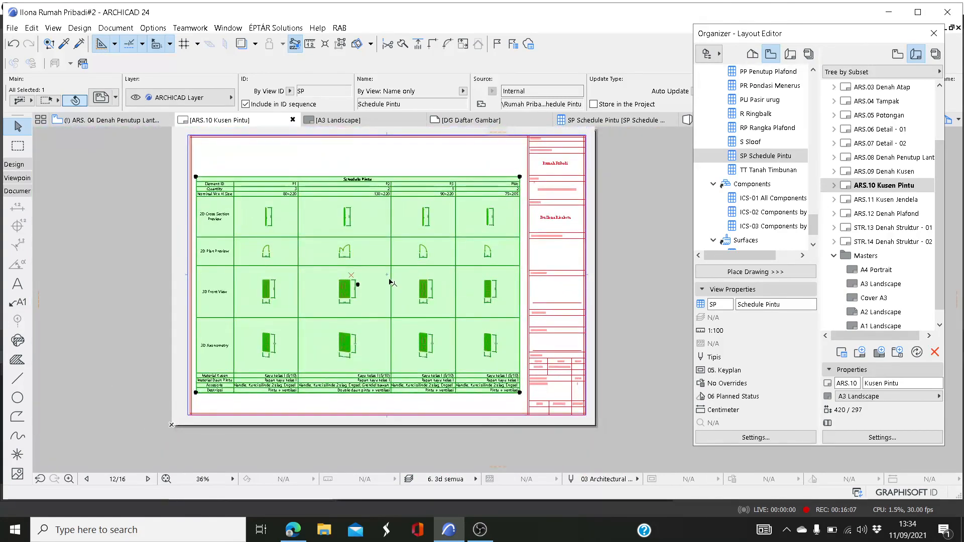
pyautogui.click(520, 178)
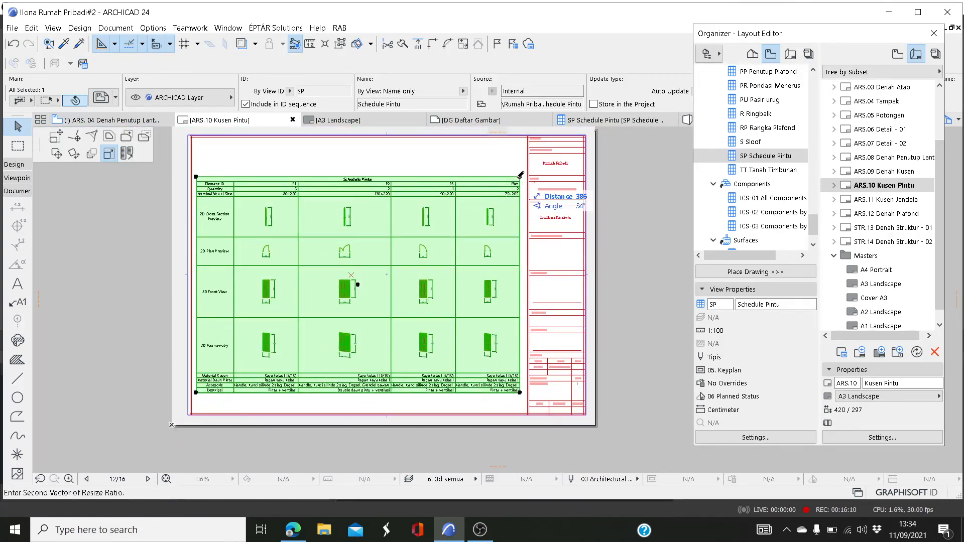
pyautogui.click(57, 153)
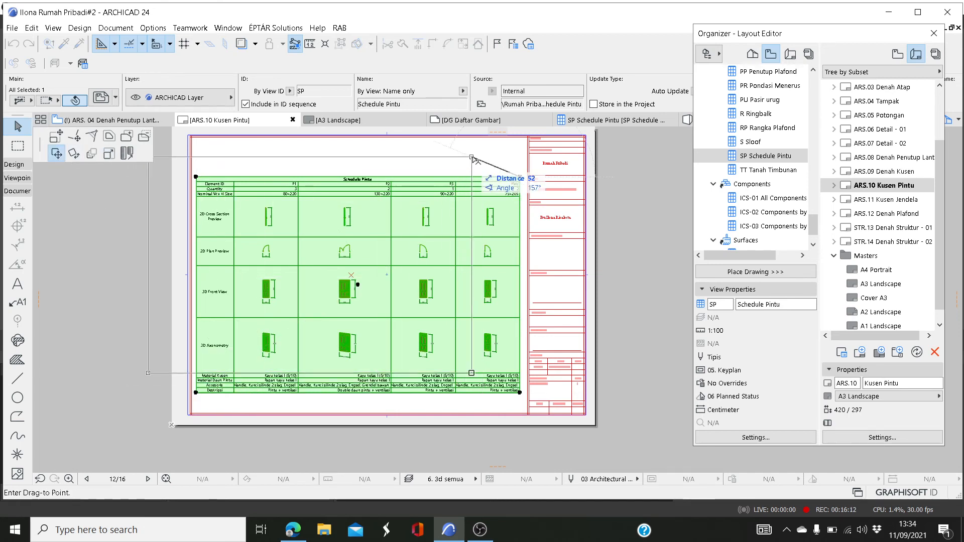
pyautogui.click(521, 154)
pyautogui.click(633, 185)
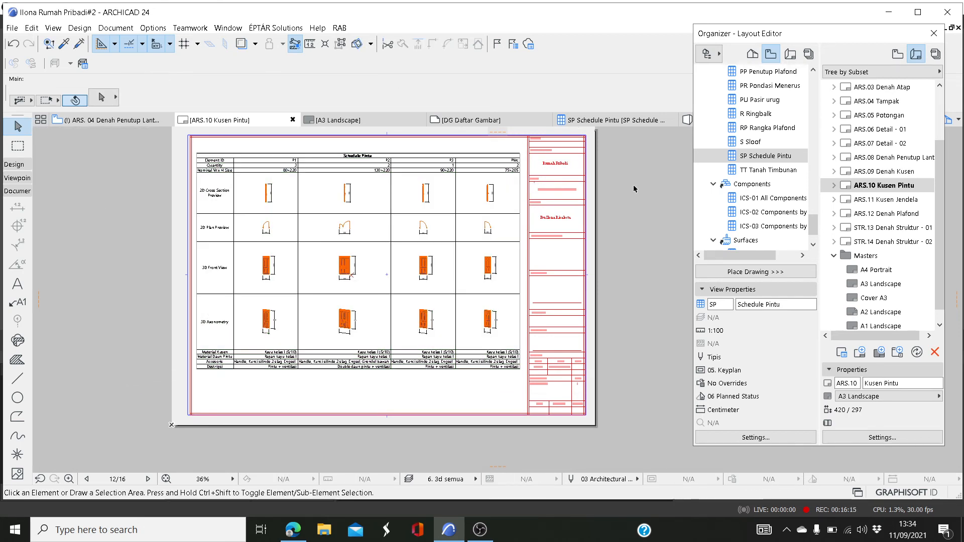
# Step: Open the source view of the placed schedule drawing
pyautogui.scroll(2, 394, 186)
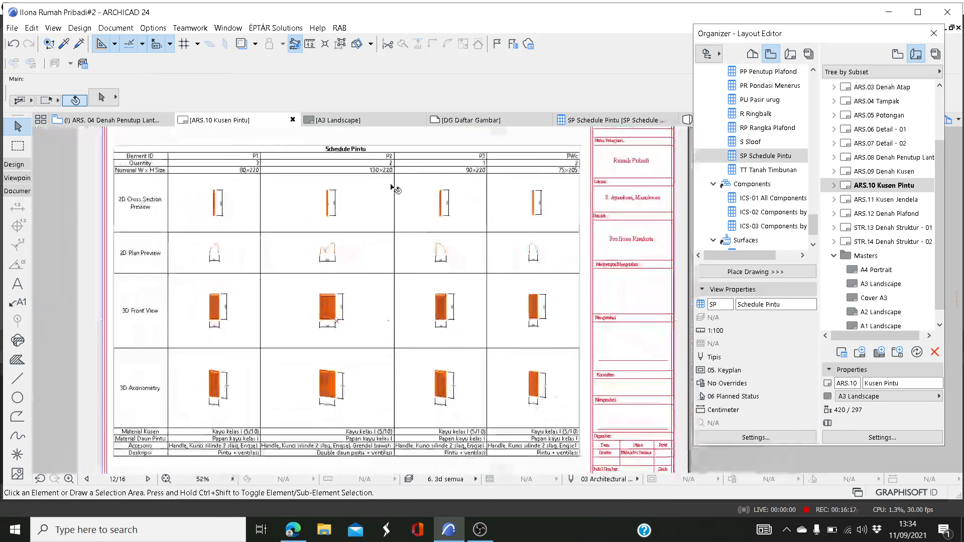
pyautogui.scroll(-1, 394, 188)
pyautogui.scroll(3, 446, 293)
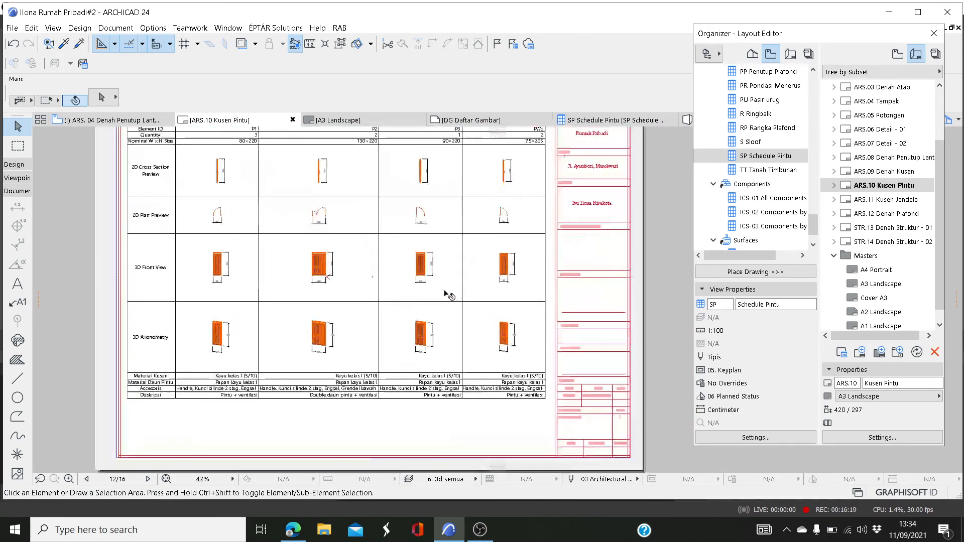
pyautogui.scroll(-3, 444, 308)
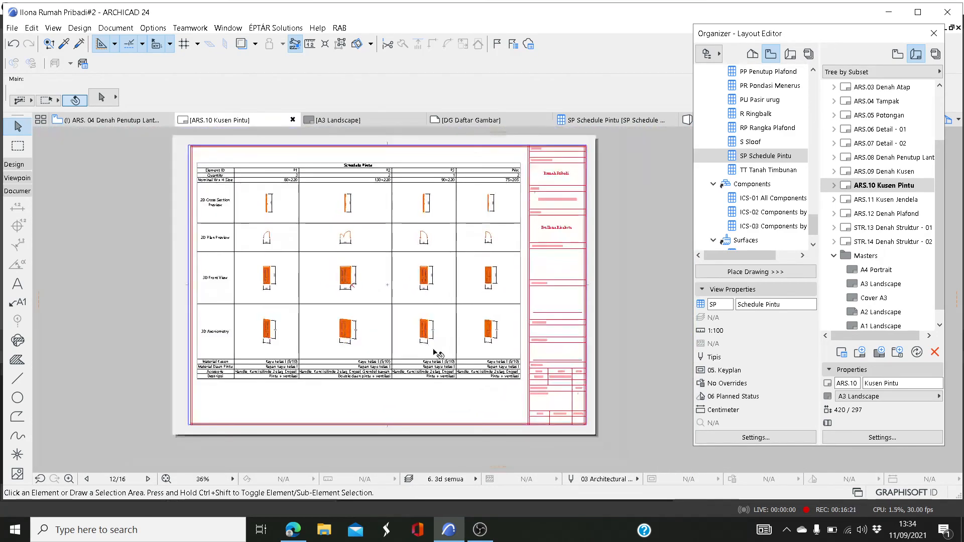
pyautogui.scroll(4, 438, 354)
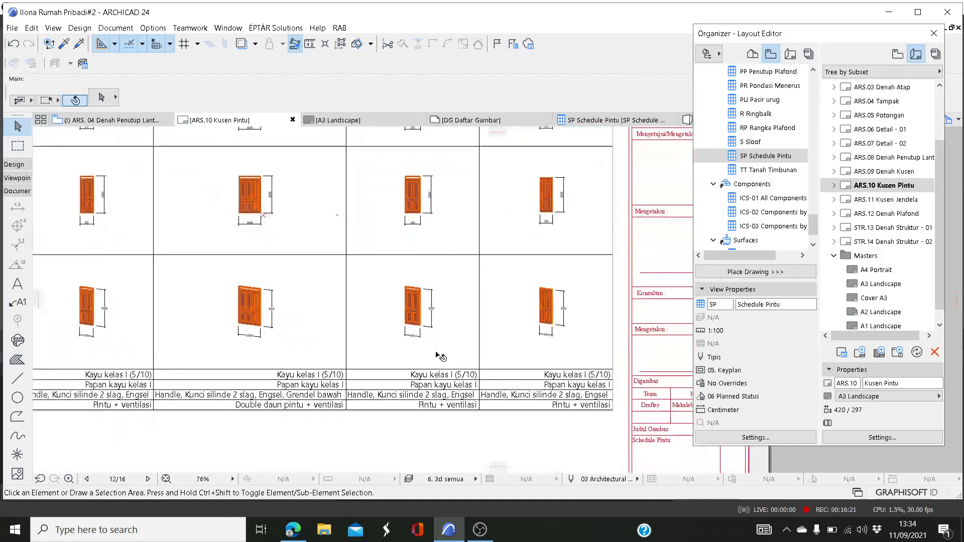
pyautogui.click(518, 303)
pyautogui.rightClick(517, 302)
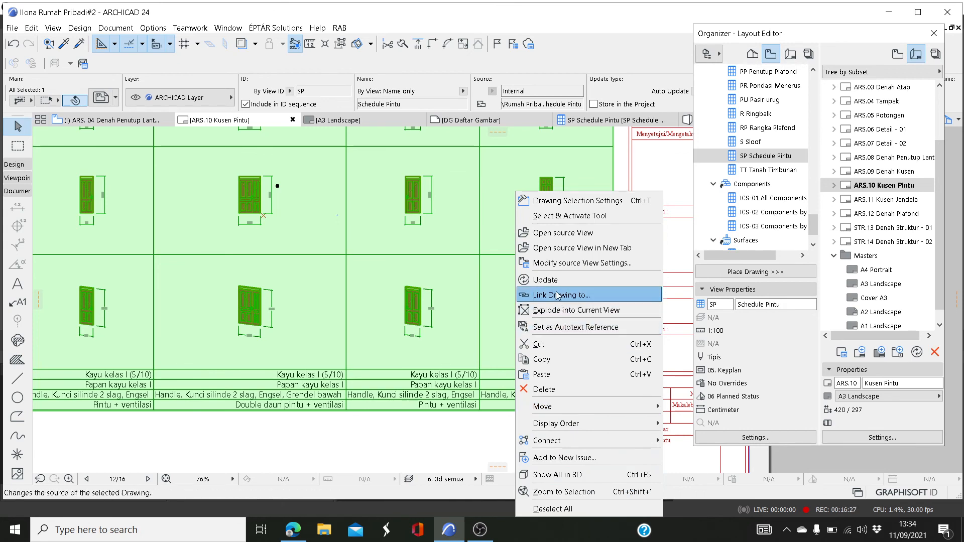
pyautogui.click(549, 234)
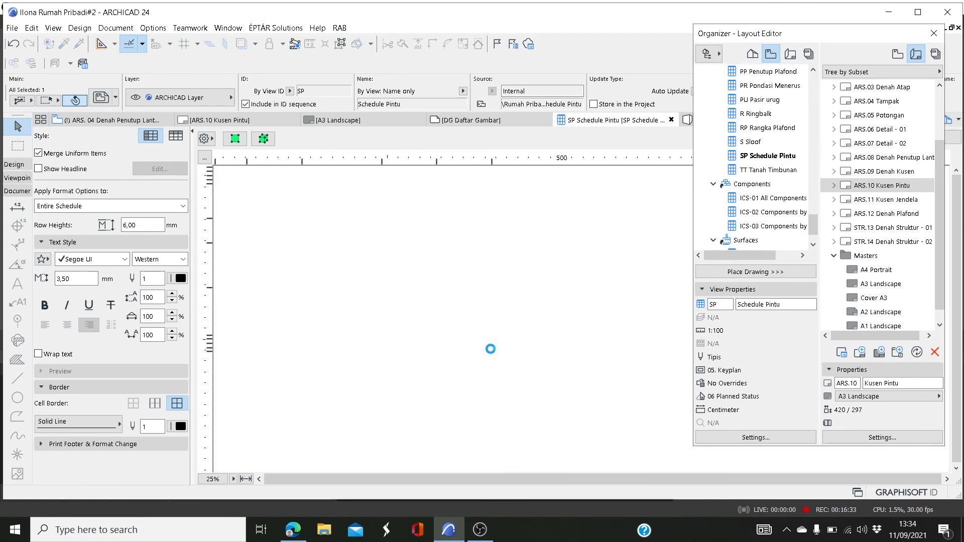
# Step: Shorten the Deskripsi entry of the 75×205 PWc door to "Pintu" by removing "+ ventilasi"
pyautogui.click(233, 479)
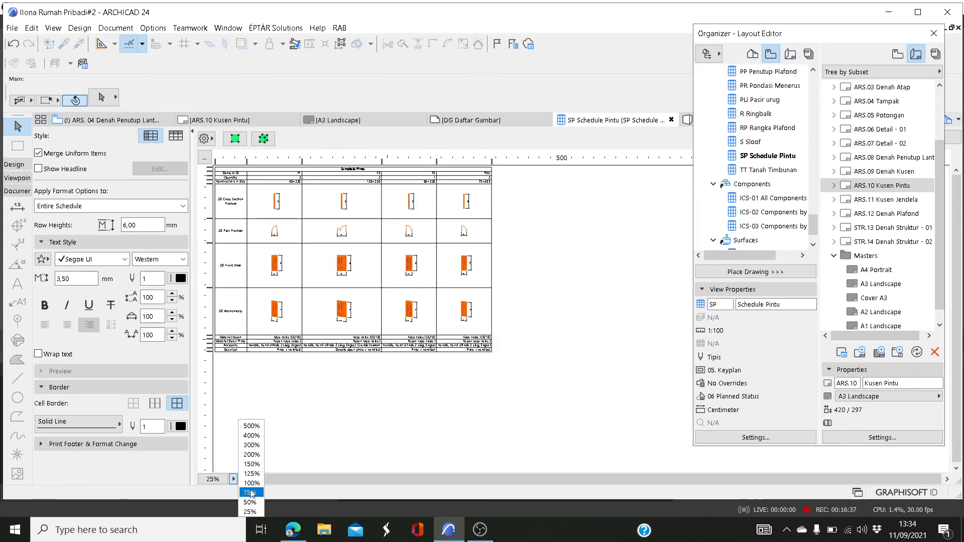
pyautogui.click(250, 493)
pyautogui.moveTo(379, 478); pyautogui.dragTo(600, 486)
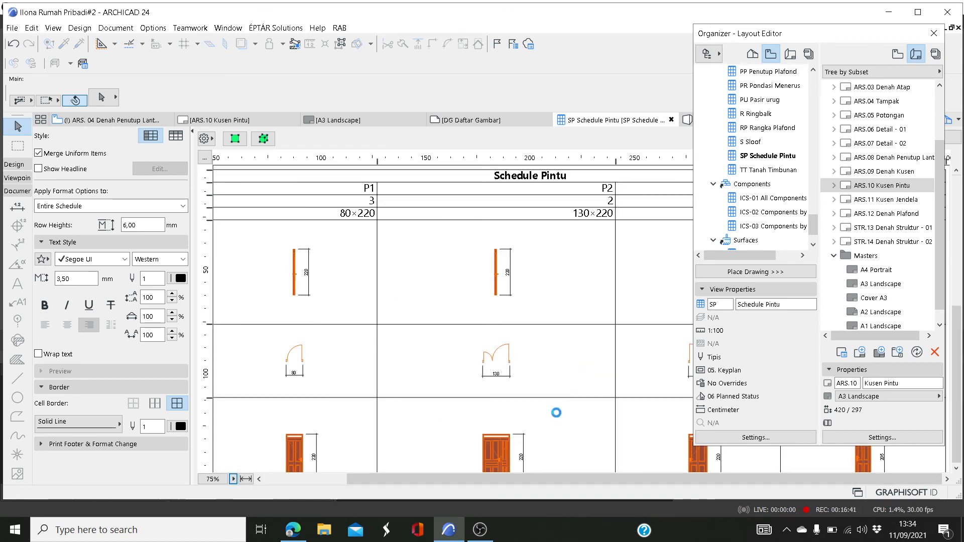
pyautogui.scroll(-5, 601, 427)
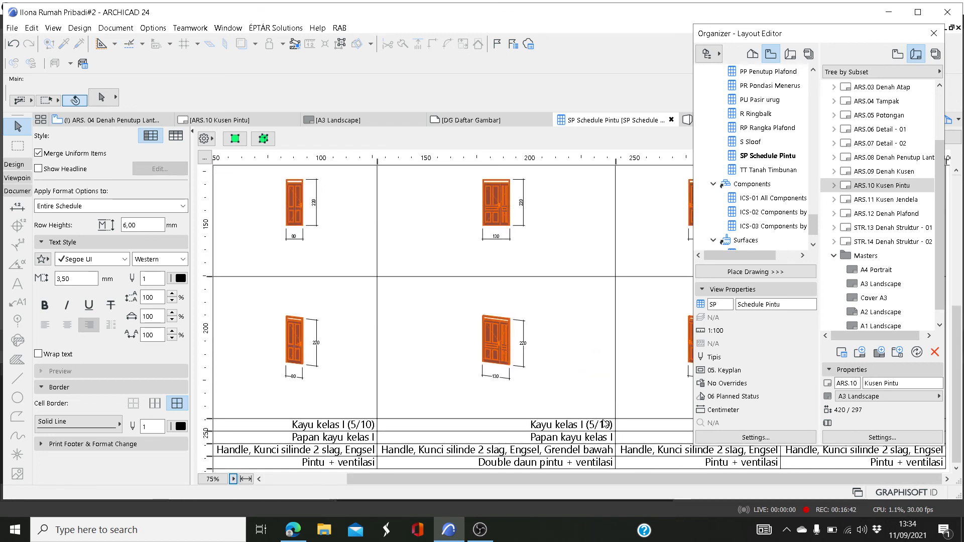
pyautogui.click(851, 466)
pyautogui.moveTo(841, 36); pyautogui.dragTo(669, 30)
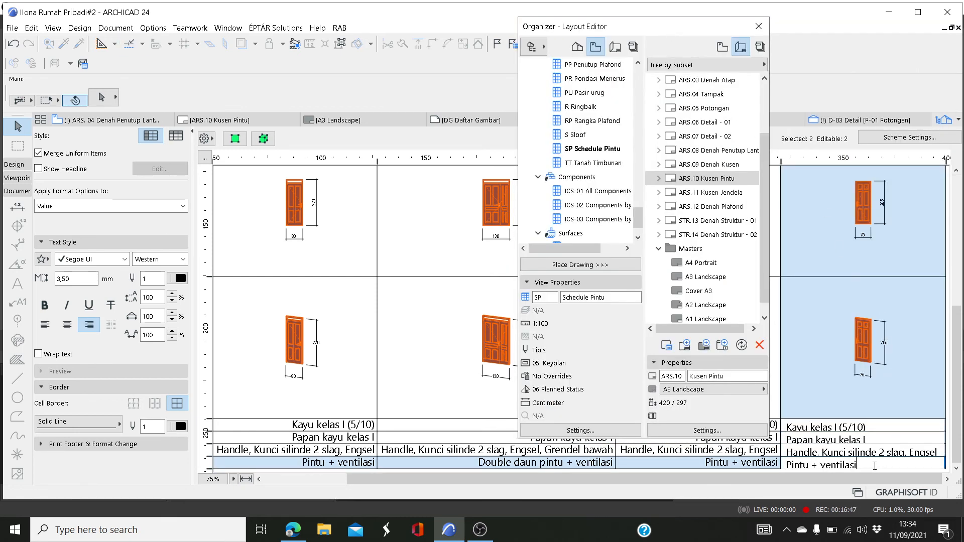
pyautogui.moveTo(872, 463); pyautogui.dragTo(828, 464)
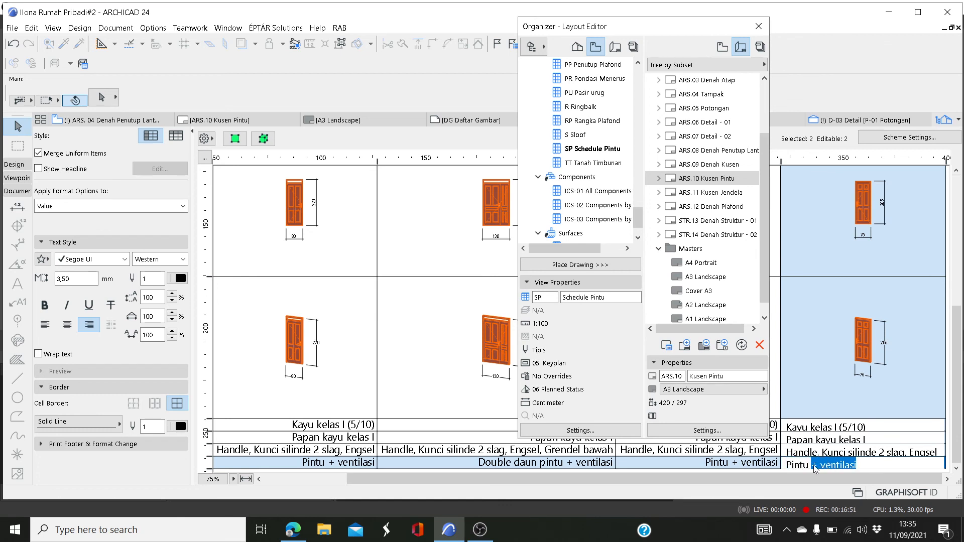
pyautogui.press('BackSpace')
pyautogui.press('BackSpace')
pyautogui.press('BackSpace')
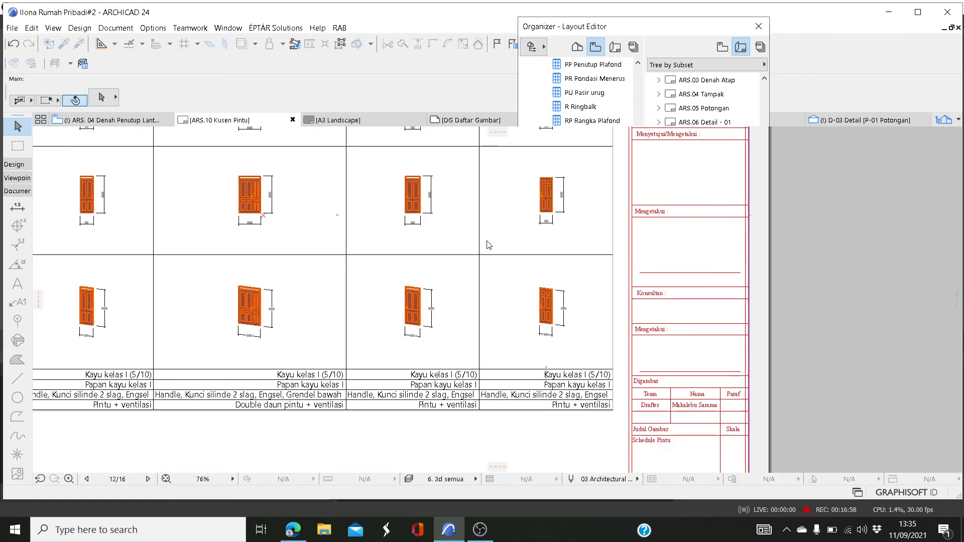
# Step: Examine the placed door schedule on the ARS.10 Kusen Pintu layout, checking its headings, previews, dimensions and description row
pyautogui.click(489, 245)
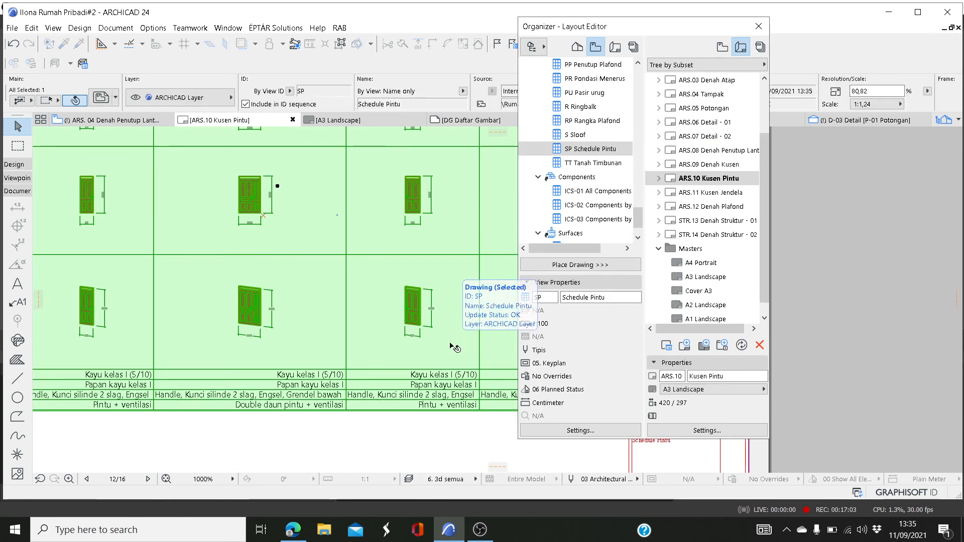
pyautogui.scroll(-3, 450, 343)
pyautogui.scroll(-2, 452, 344)
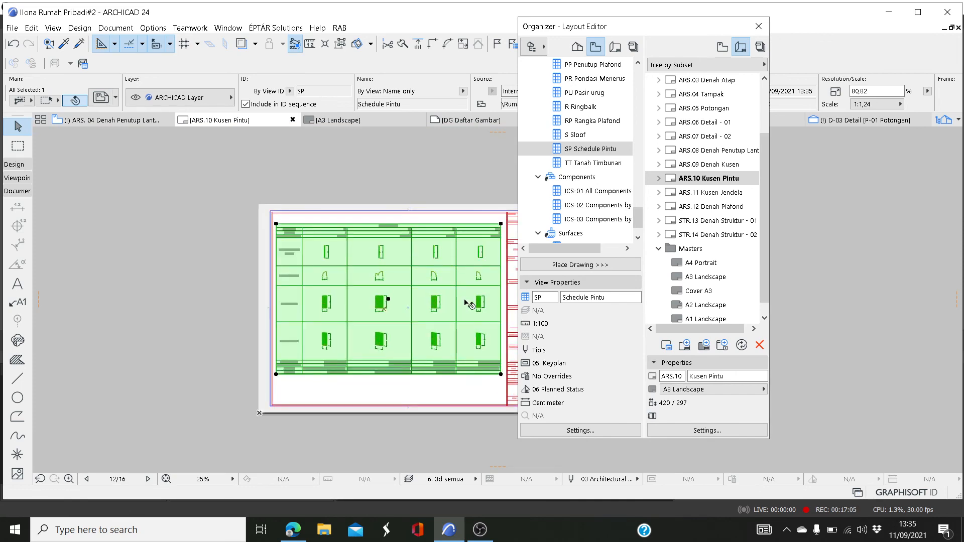
pyautogui.moveTo(476, 307); pyautogui.dragTo(374, 311, button='middle')
pyautogui.scroll(5, 400, 297)
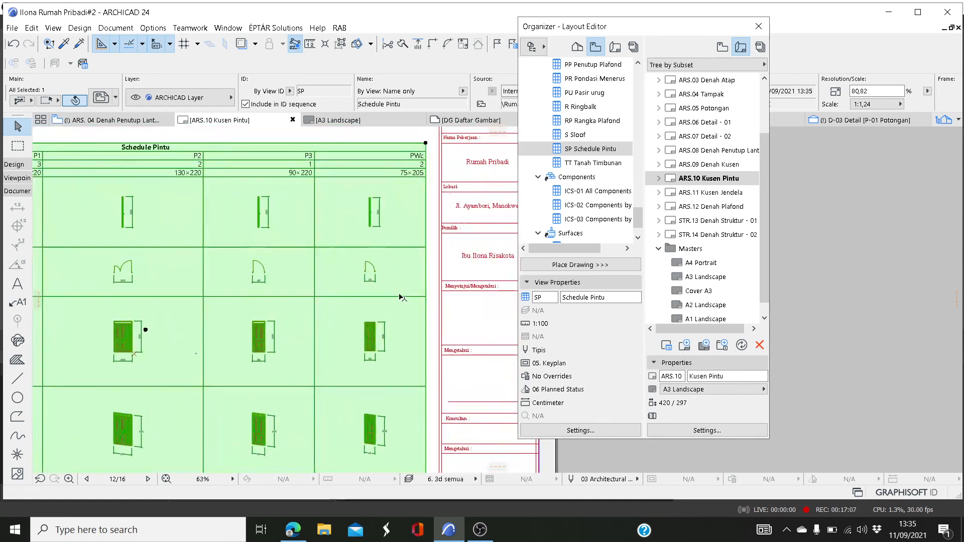
pyautogui.scroll(-1, 401, 296)
pyautogui.scroll(2, 401, 297)
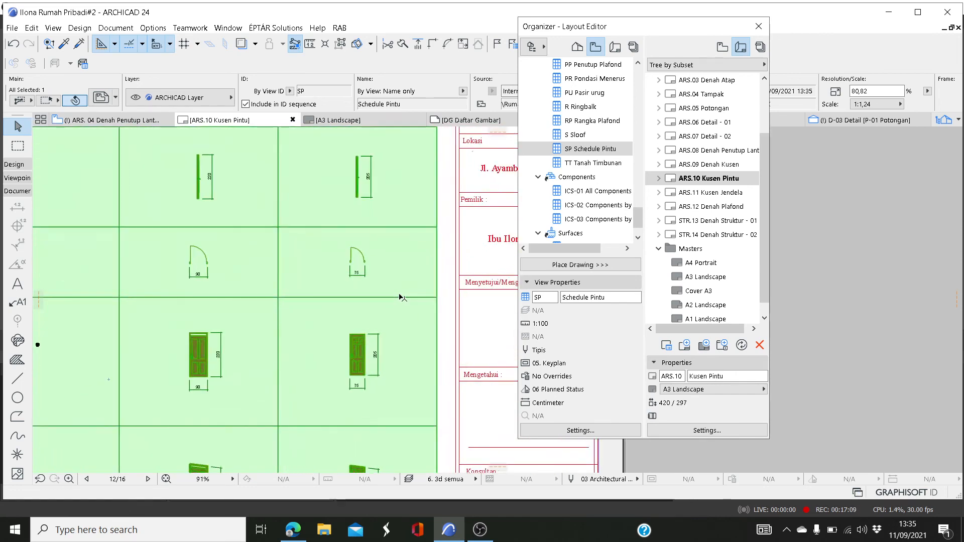
pyautogui.scroll(-2, 401, 296)
pyautogui.scroll(-2, 401, 296)
pyautogui.click(385, 168)
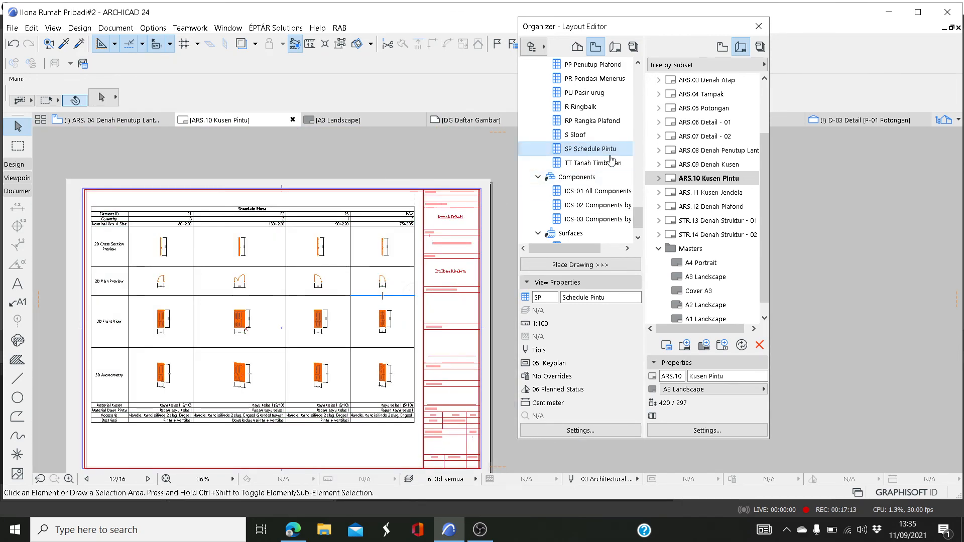
pyautogui.moveTo(465, 196); pyautogui.dragTo(470, 175, button='middle')
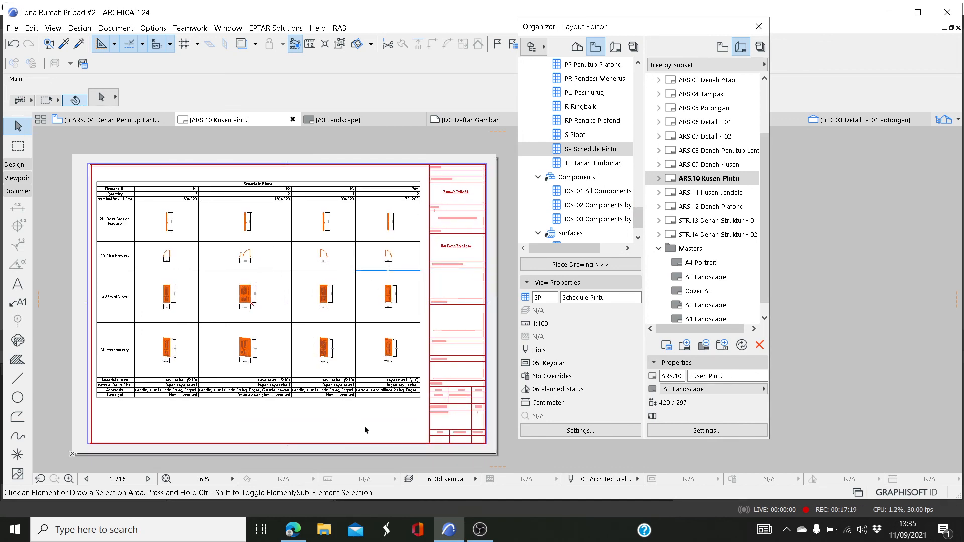
pyautogui.scroll(2, 236, 200)
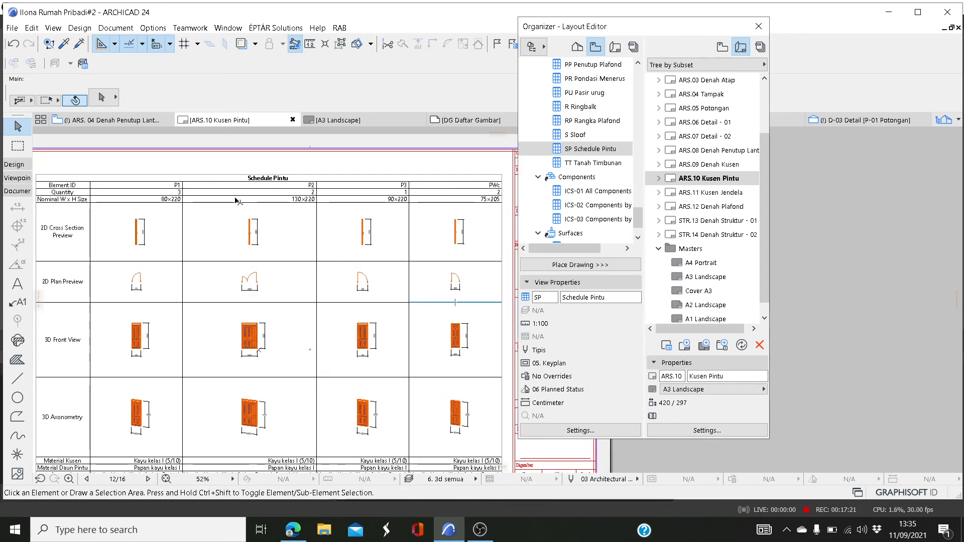
pyautogui.moveTo(239, 201); pyautogui.dragTo(263, 201, button='middle')
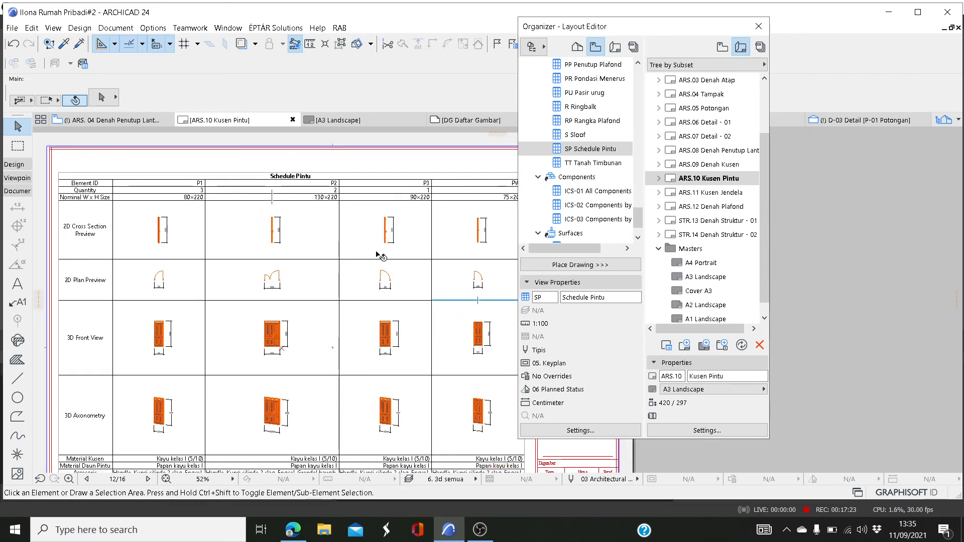